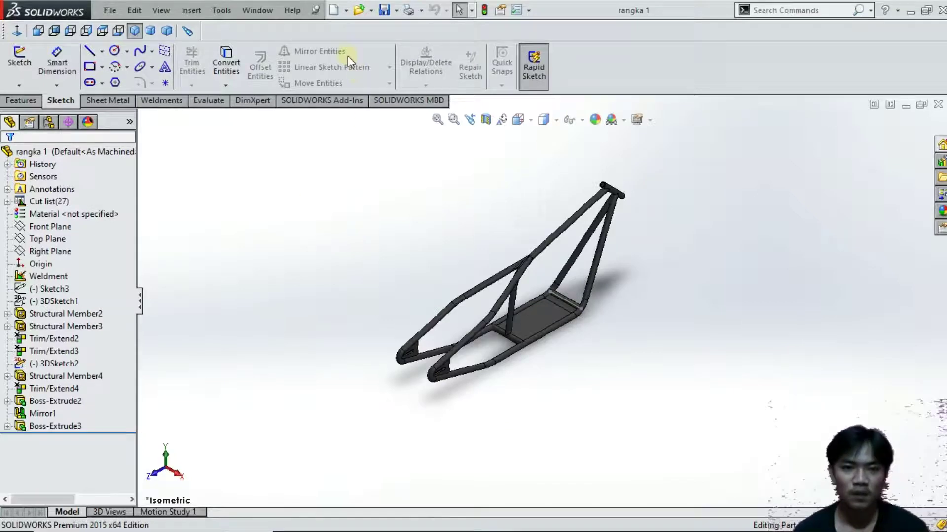
- Create a new part document and start a sketch on the Right Plane
{"action": "left_click", "coordinate": [346, 10]}
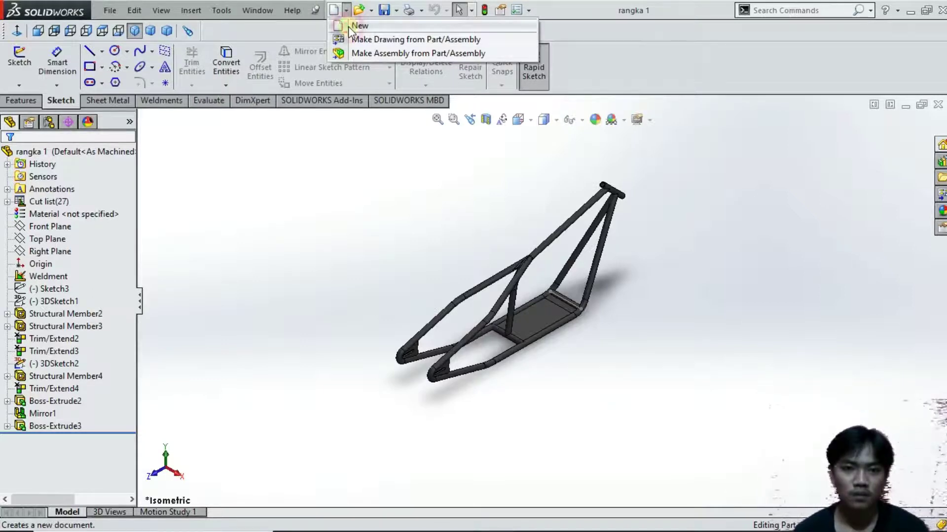
{"action": "left_click", "coordinate": [348, 26]}
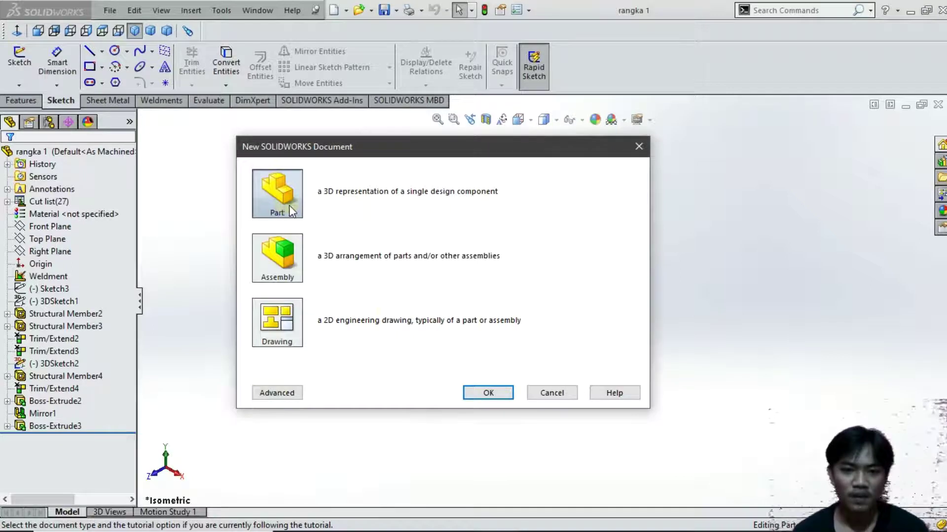
{"action": "left_click", "coordinate": [489, 394]}
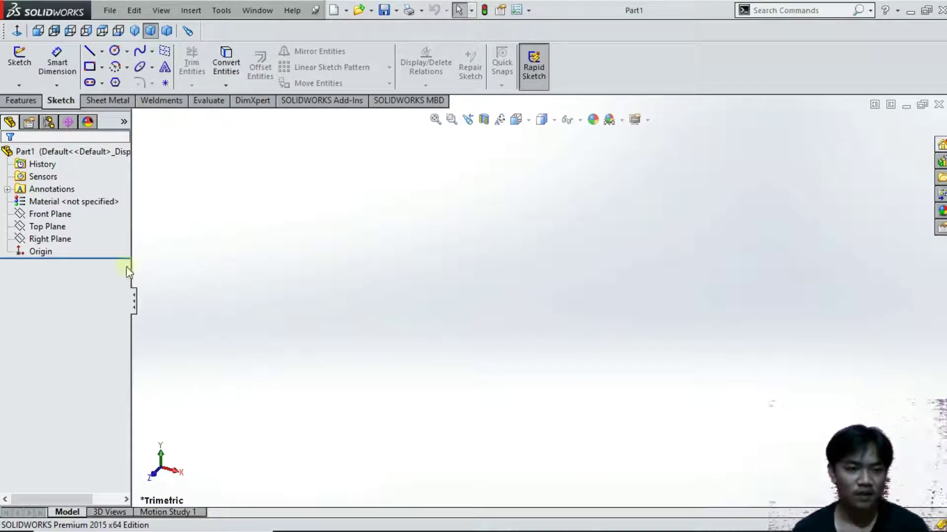
{"action": "left_click", "coordinate": [51, 240]}
{"action": "left_click", "coordinate": [63, 223]}
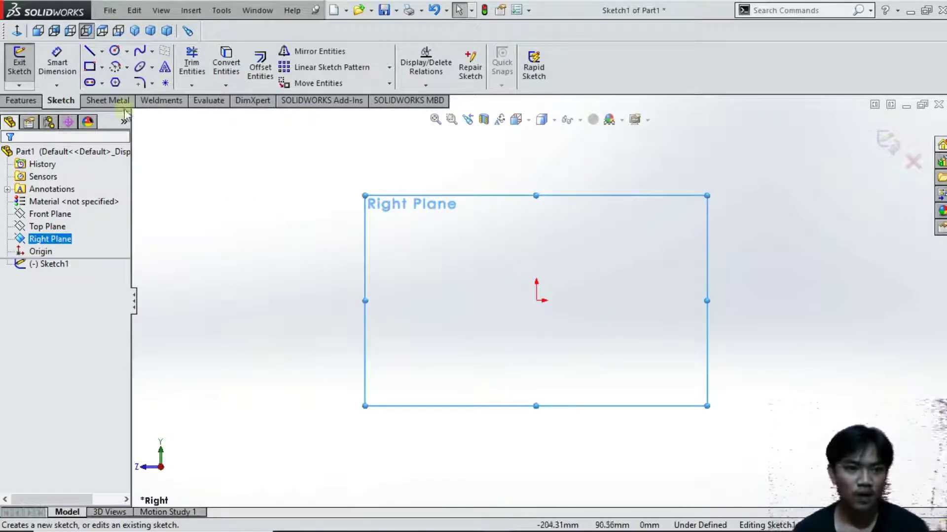
- Sketch an open three-line chain from the origin: sloping down-left, horizontal for about 73 mm, ending with a gentle rise to the left
{"action": "left_click", "coordinate": [89, 51]}
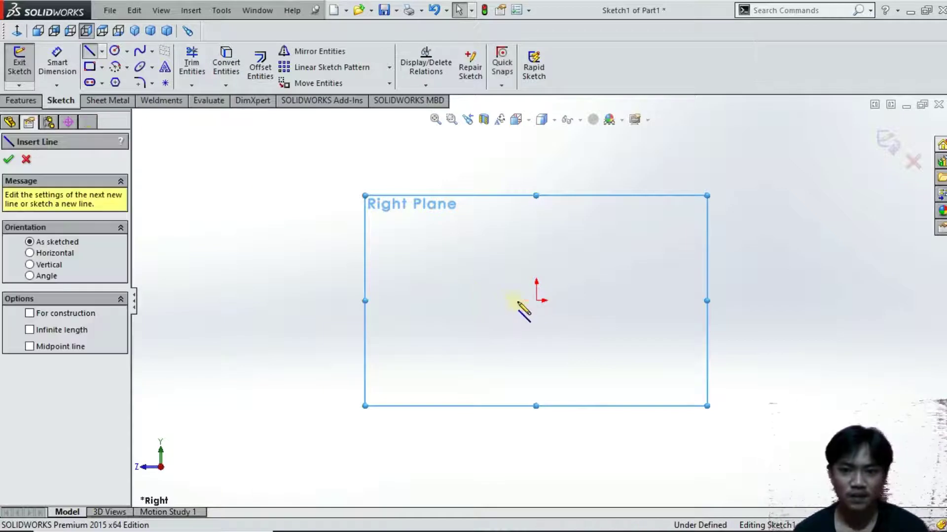
{"action": "left_click", "coordinate": [536, 301]}
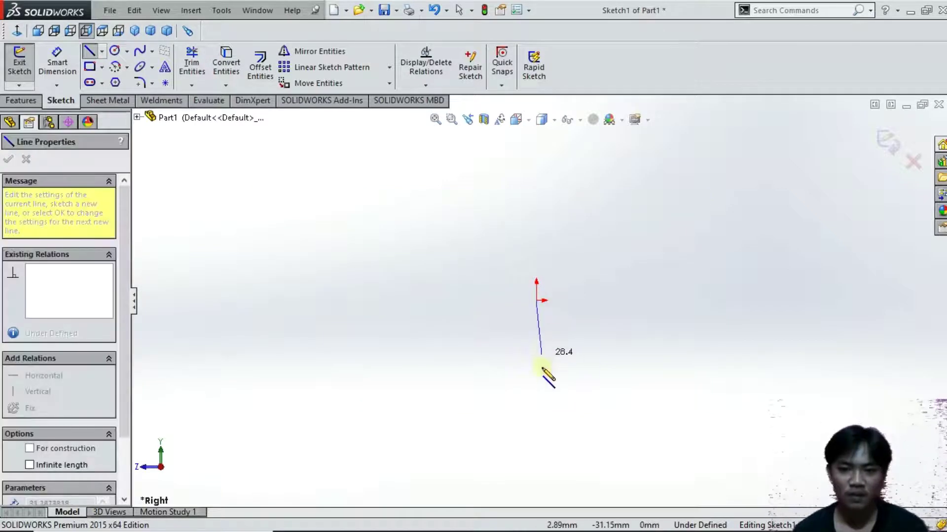
{"action": "left_click", "coordinate": [496, 375]}
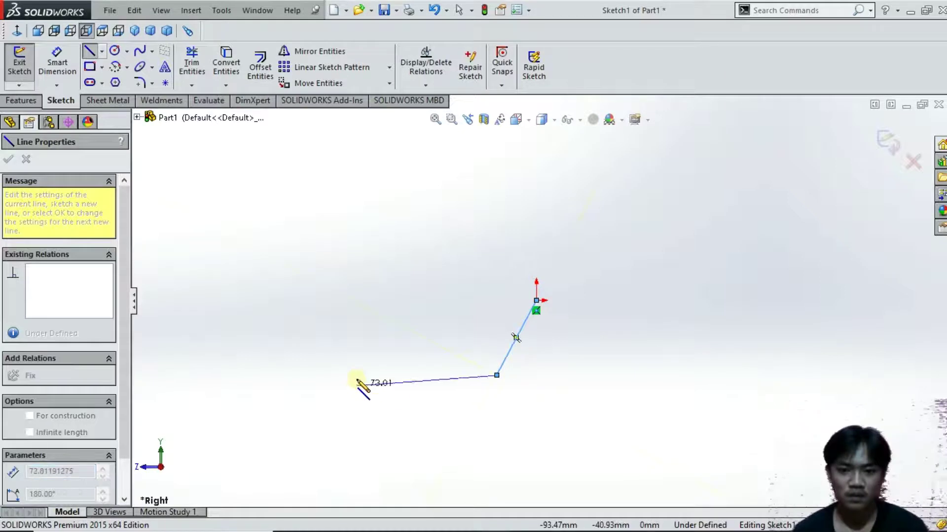
{"action": "left_click", "coordinate": [356, 375]}
{"action": "left_click", "coordinate": [273, 349]}
{"action": "right_click", "coordinate": [279, 291]}
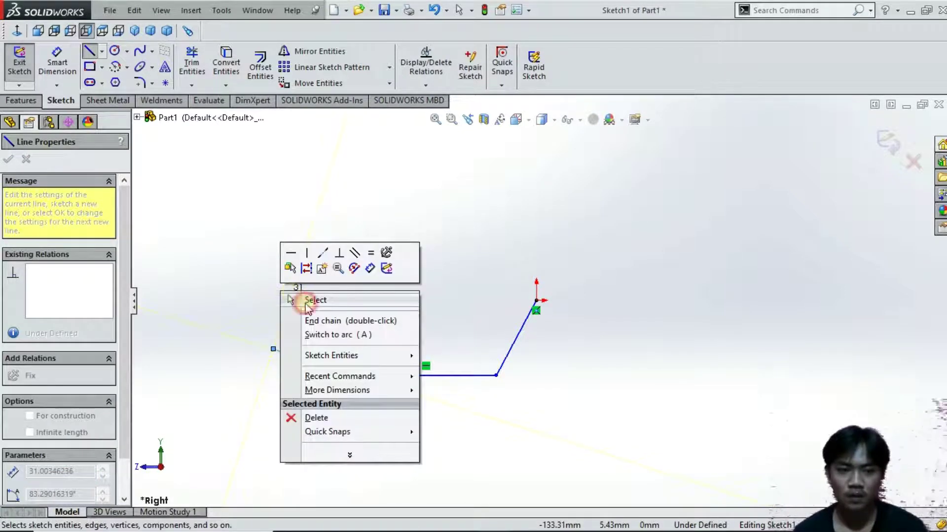
{"action": "left_click", "coordinate": [306, 302]}
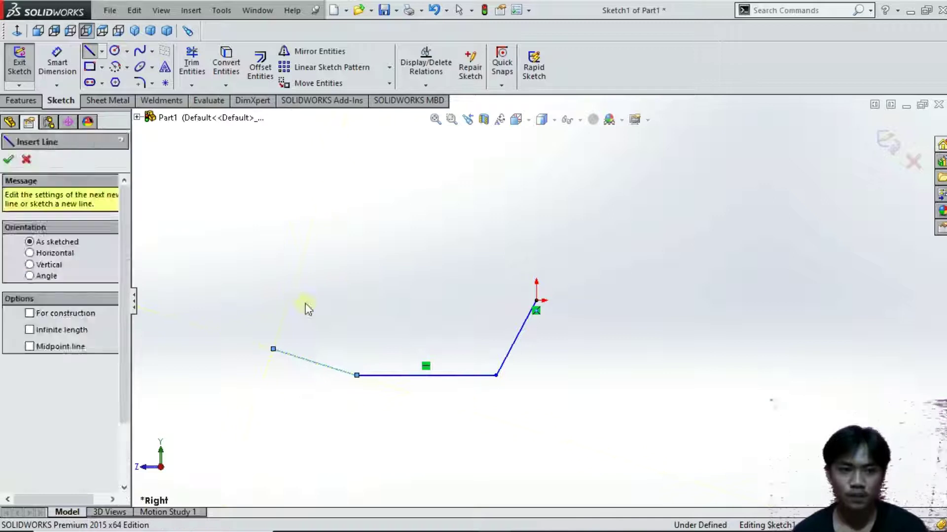
- Dimension the horizontal line of the chain to 600 mm
{"action": "left_click", "coordinate": [65, 66]}
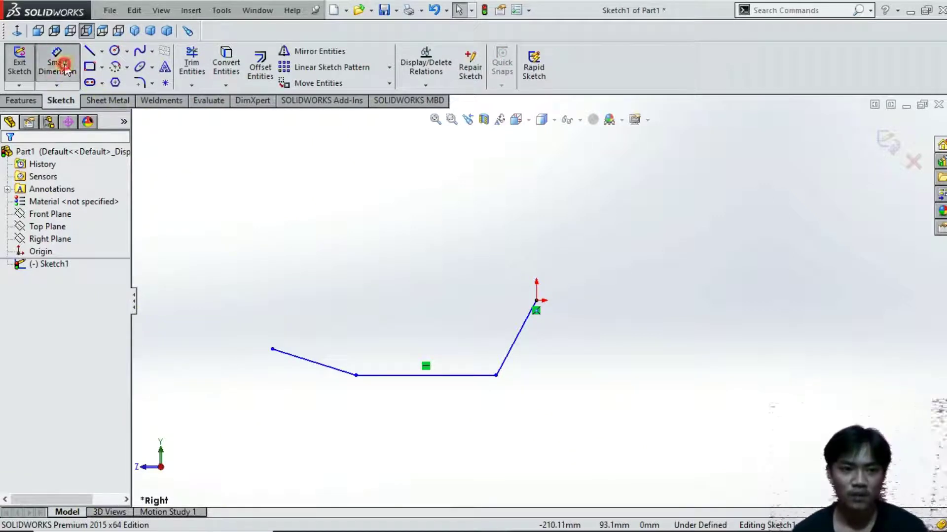
{"action": "left_click", "coordinate": [450, 377]}
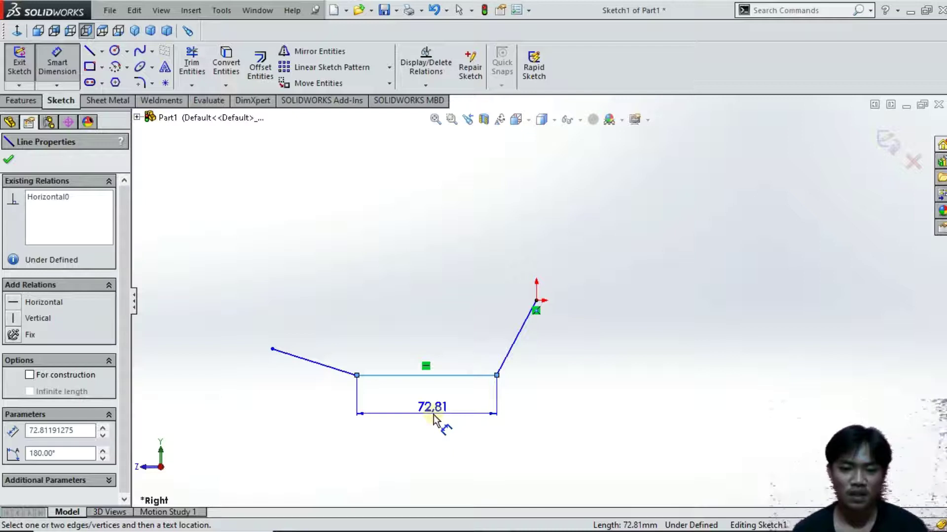
{"action": "left_click", "coordinate": [433, 415]}
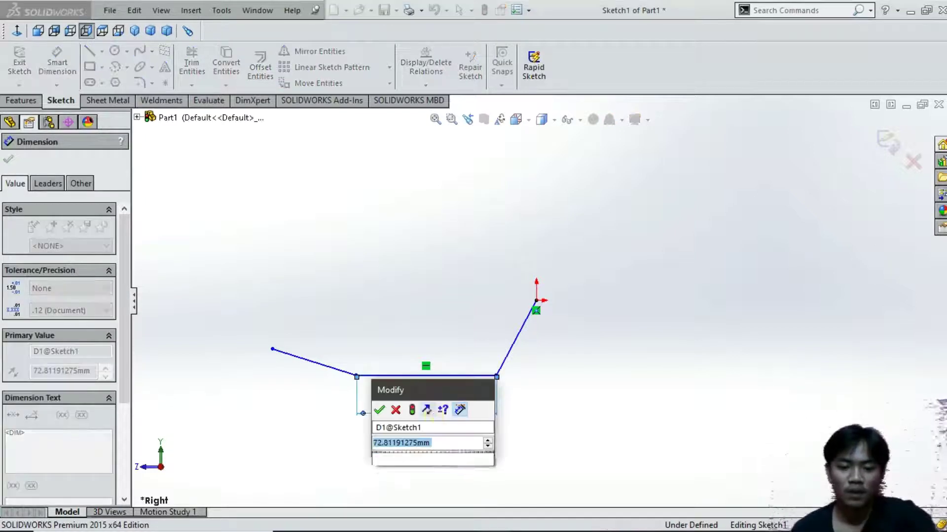
{"action": "type", "text": "600"}
{"action": "key", "text": "Return"}
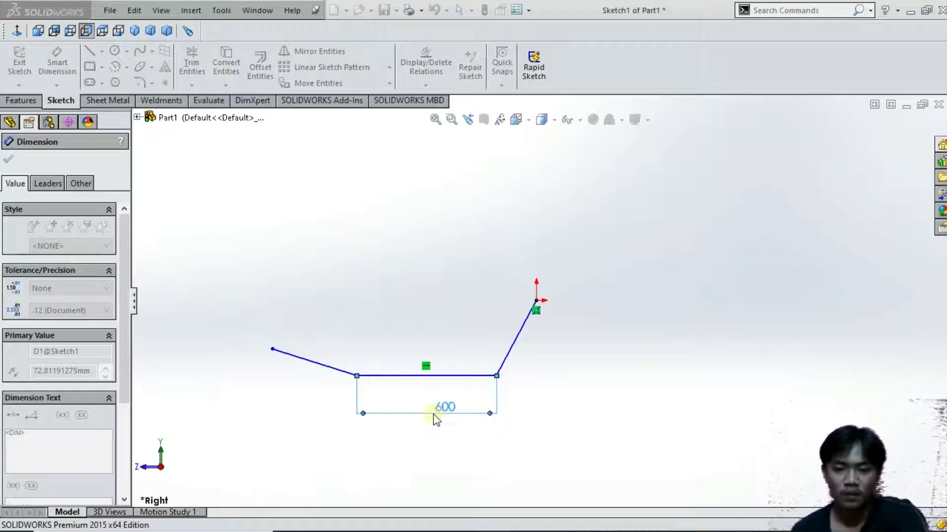
- Dimension the vertical height of the sloping line at the origin to 450 mm
{"action": "left_click", "coordinate": [513, 354]}
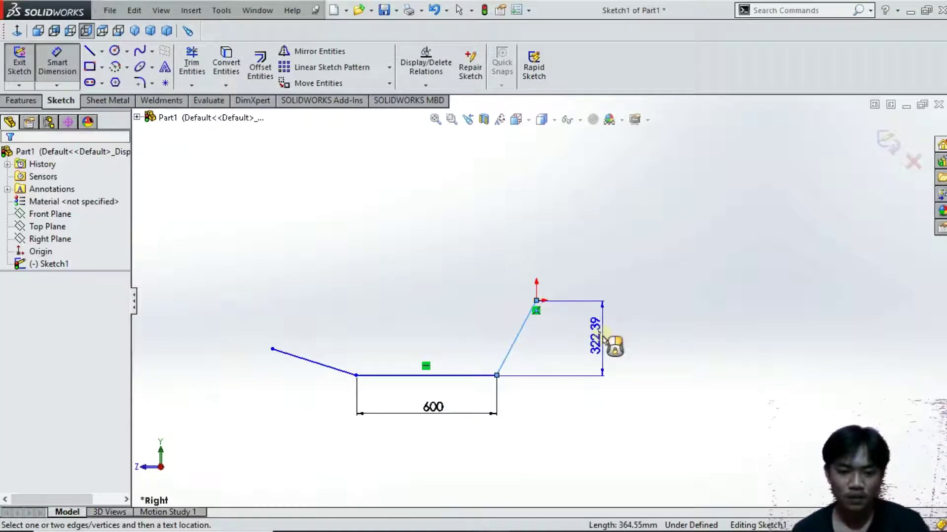
{"action": "left_click", "coordinate": [607, 340]}
{"action": "type", "text": "450"}
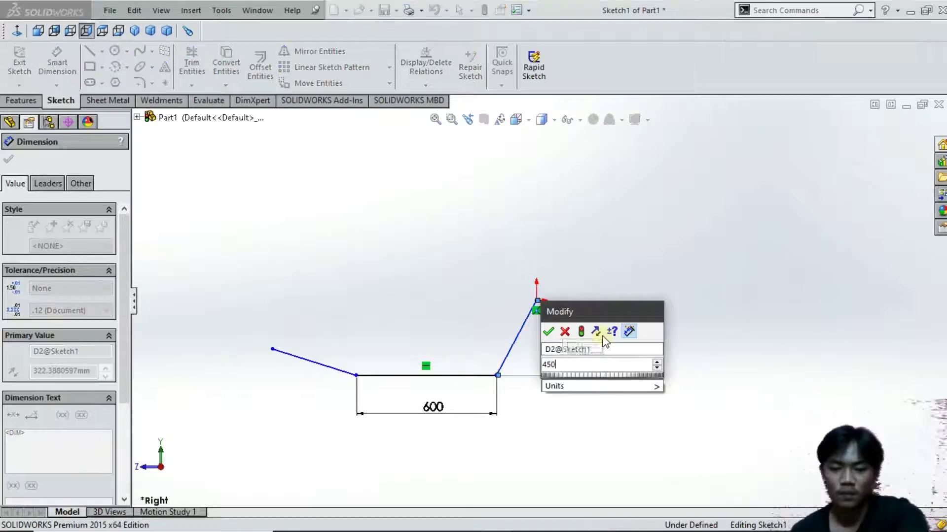
{"action": "key", "text": "Return"}
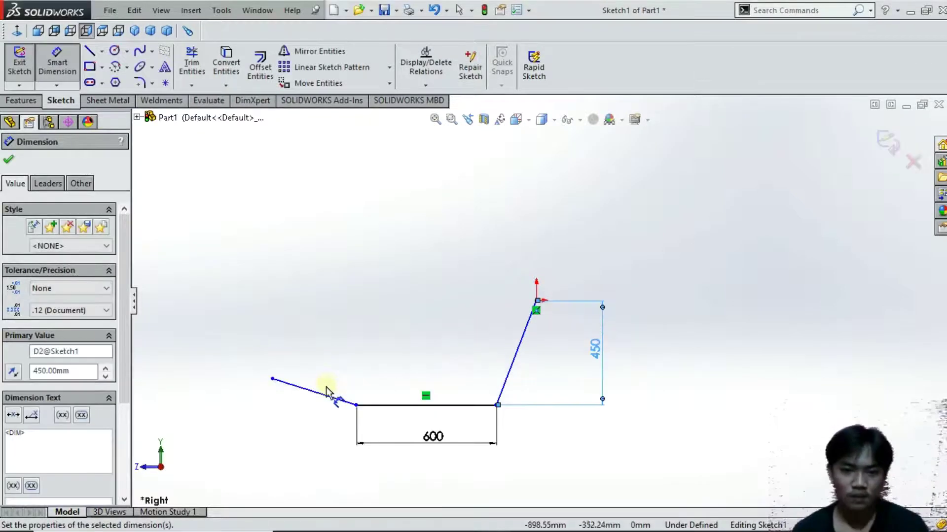
- Dimension the horizontal extent of the gently rising left line to 450 mm
{"action": "left_click", "coordinate": [327, 389]}
{"action": "left_click", "coordinate": [330, 278]}
{"action": "type", "text": "400"}
{"action": "key", "text": "Escape"}
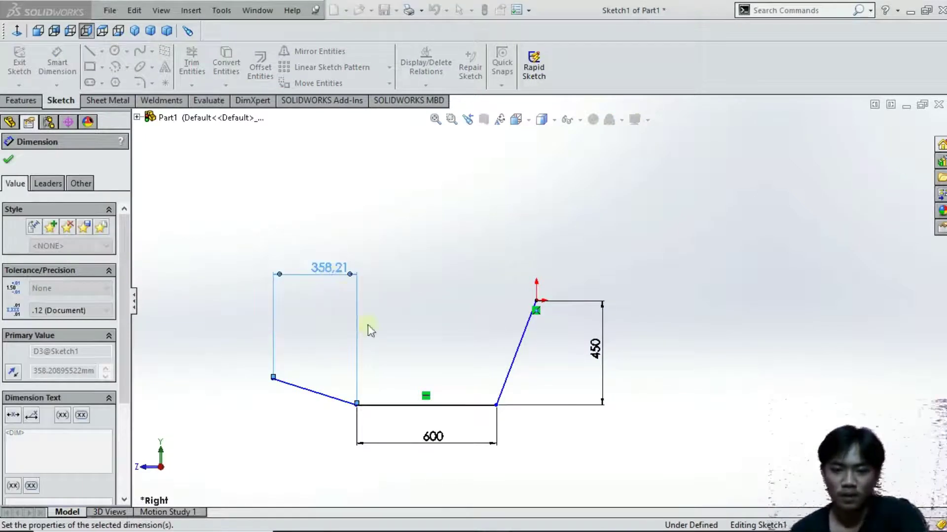
- Dimension the angle between the sloping line from the origin and the horizontal line to 125°
{"action": "left_click", "coordinate": [501, 395]}
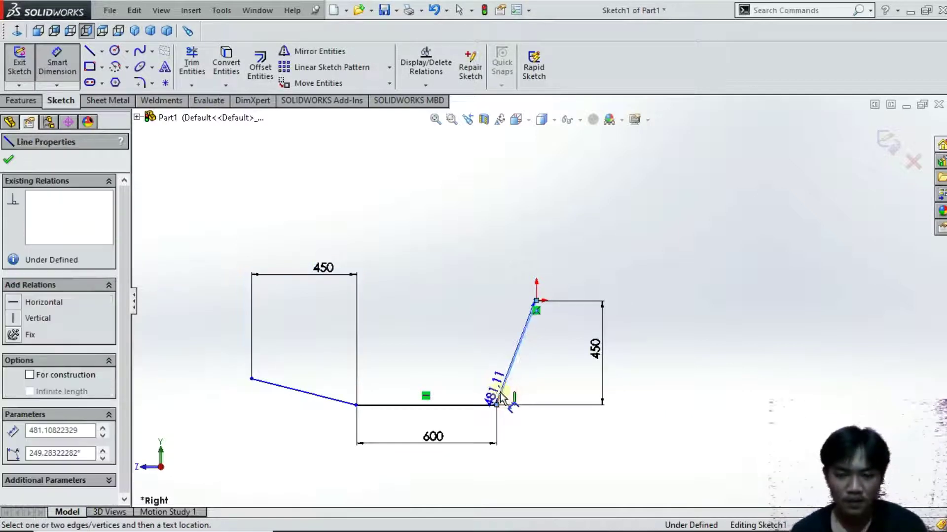
{"action": "left_click", "coordinate": [474, 406]}
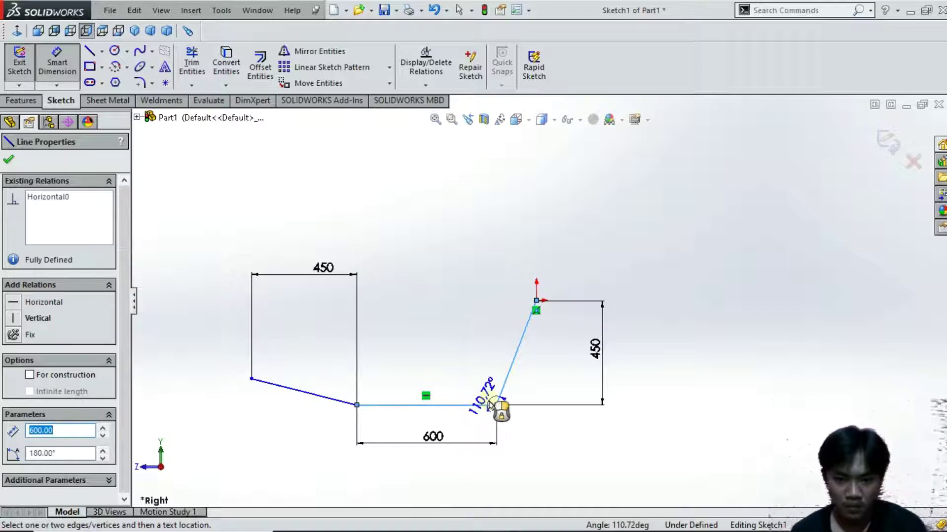
{"action": "left_click", "coordinate": [479, 396]}
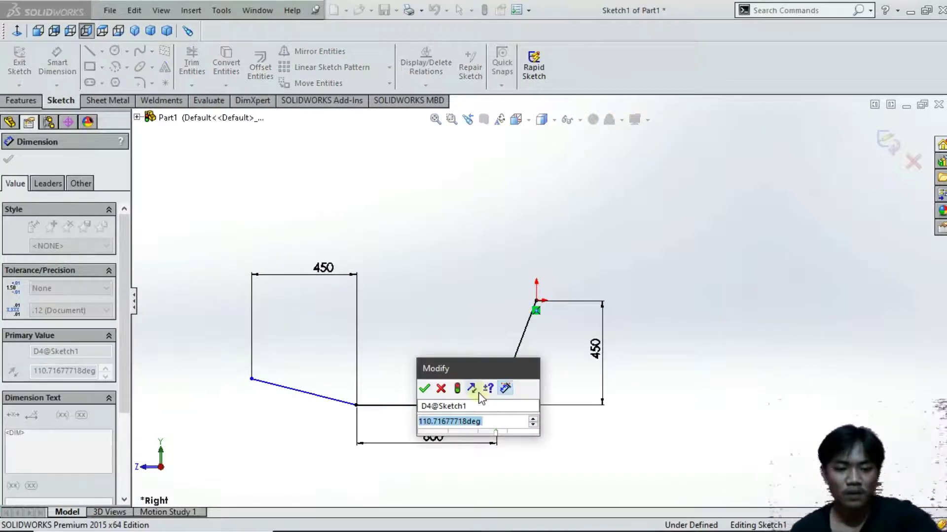
{"action": "type", "text": "120"}
{"action": "key", "text": "Return"}
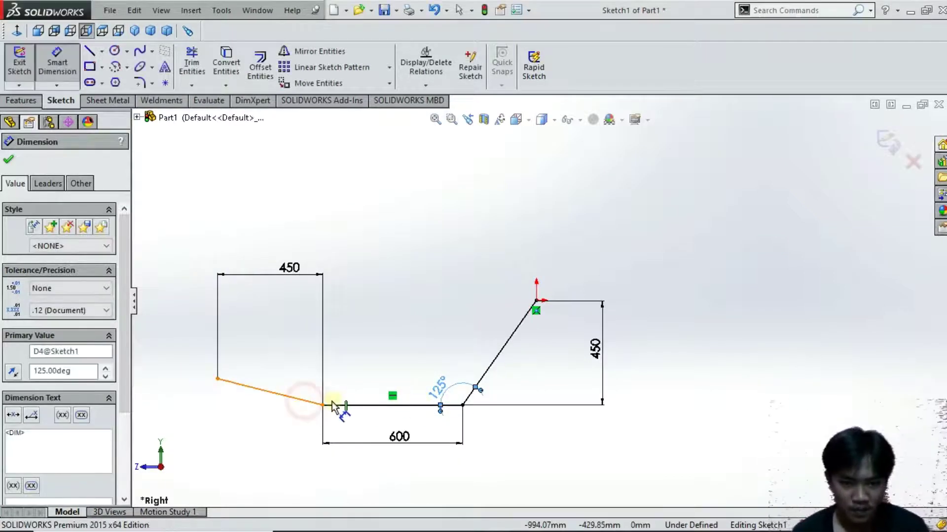
- Dimension the angle between the left rising line and the horizontal line to 165°, and finish dimensioning
{"action": "left_click", "coordinate": [331, 405]}
{"action": "left_click", "coordinate": [345, 405]}
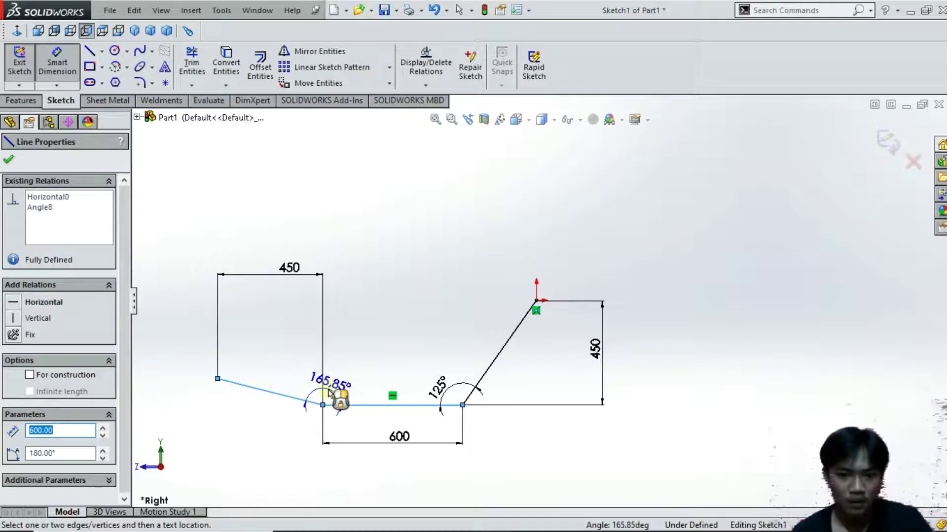
{"action": "left_click", "coordinate": [330, 393]}
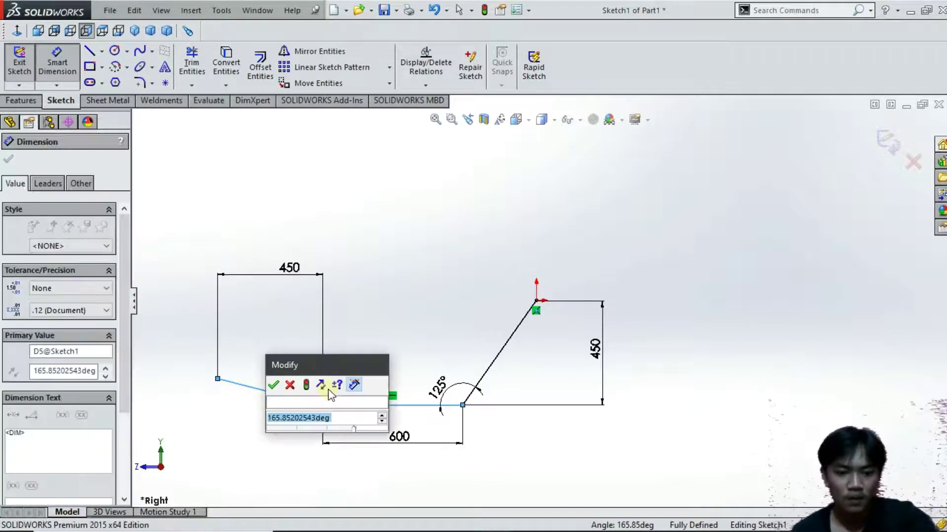
{"action": "type", "text": "165"}
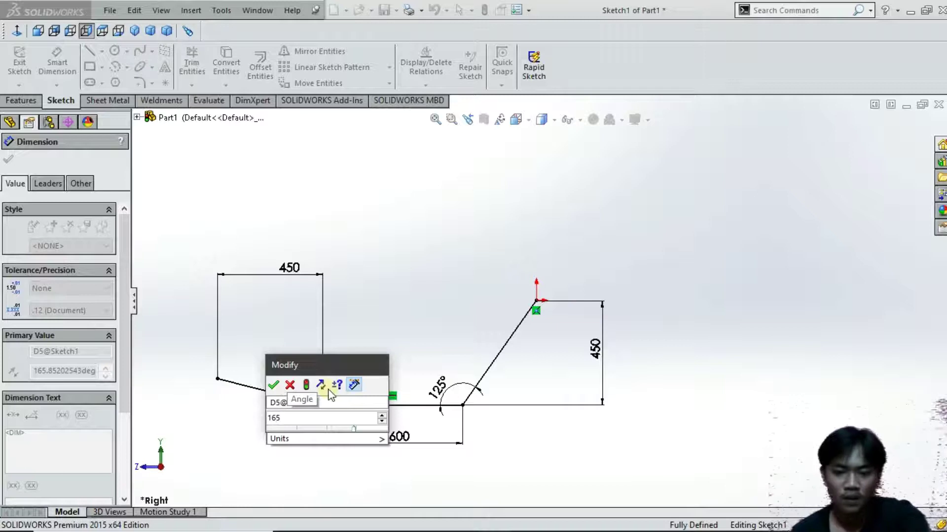
{"action": "key", "text": "Return"}
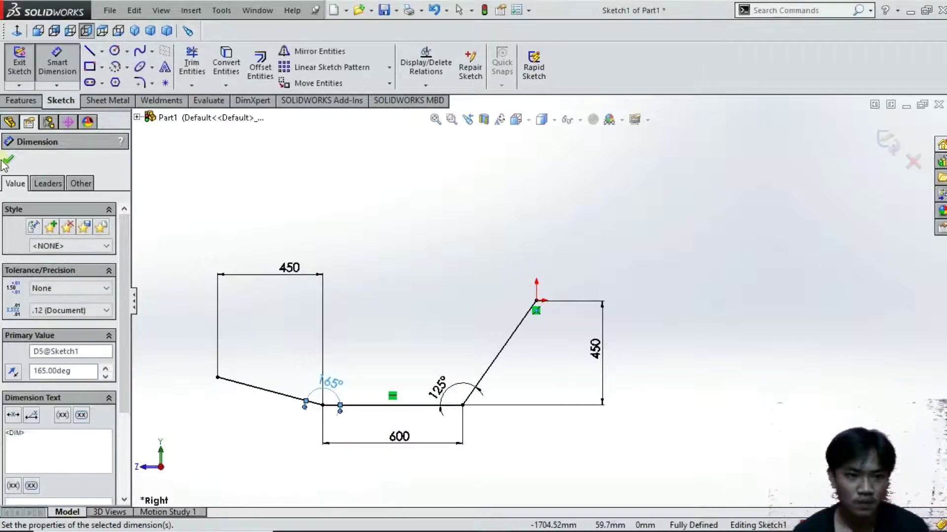
{"action": "left_click", "coordinate": [7, 160]}
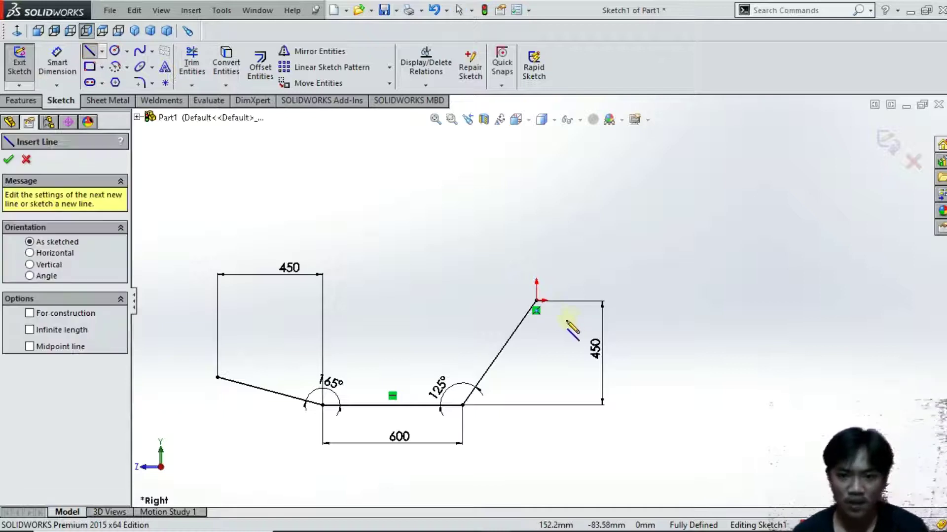
- Sketch a line about 153 mm long at 45° passing close to the origin, from lower right to upper left
{"action": "scroll", "coordinate": [528, 303], "scroll_direction": "down", "scroll_amount": 3}
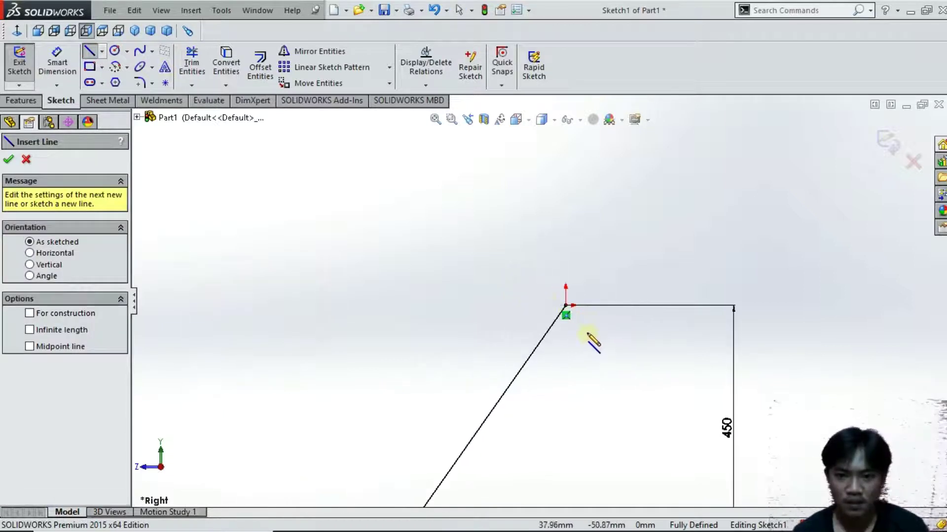
{"action": "left_click", "coordinate": [566, 306]}
{"action": "left_click", "coordinate": [523, 269]}
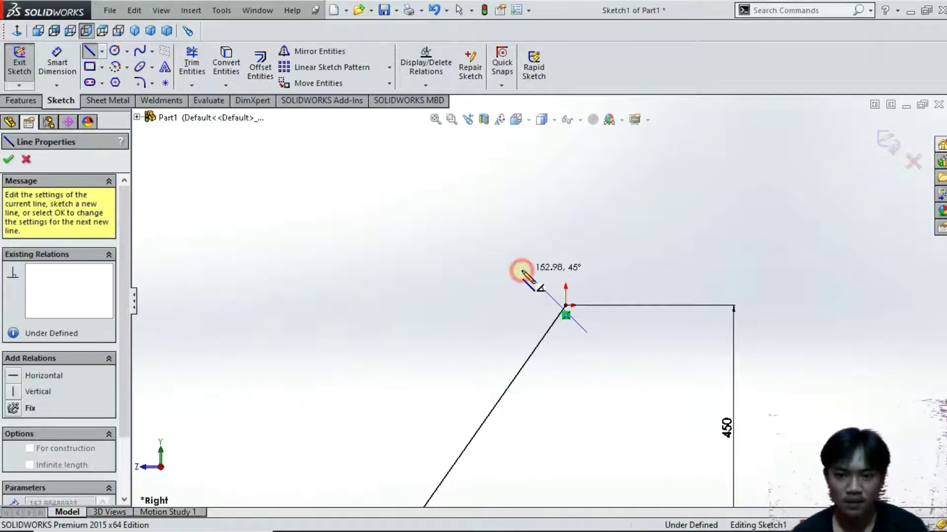
{"action": "right_click", "coordinate": [408, 270]}
{"action": "left_click", "coordinate": [430, 282]}
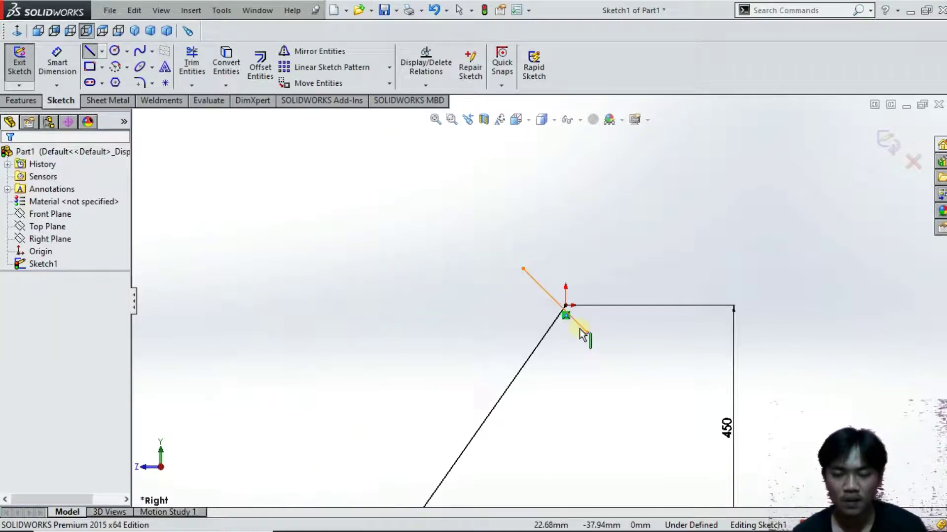
- Add a coincident relation between the new 45° line and the chain's endpoint at the origin
{"action": "scroll", "coordinate": [585, 338], "scroll_direction": "down", "scroll_amount": 4}
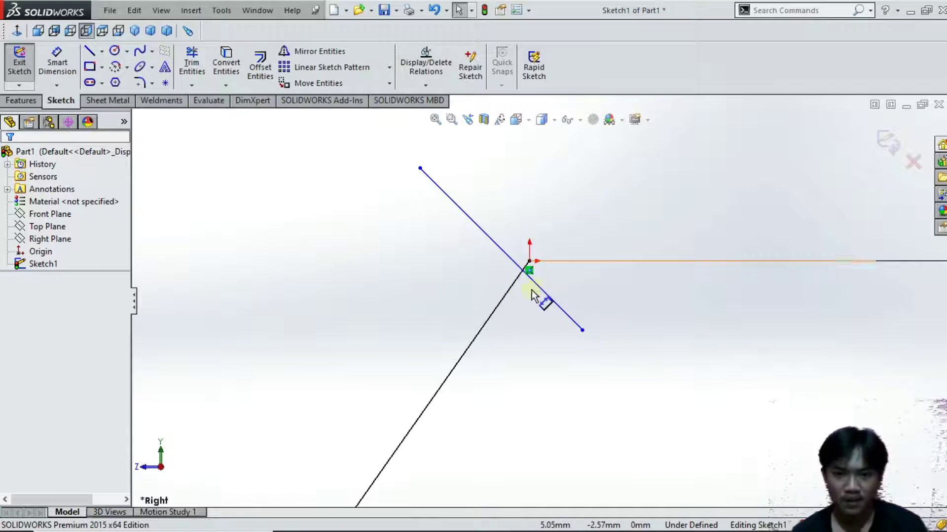
{"action": "left_click", "coordinate": [558, 293]}
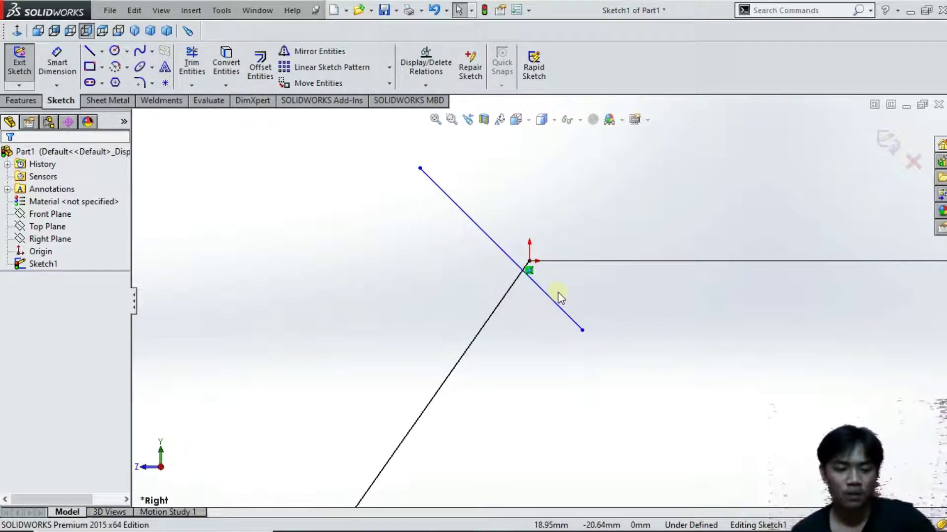
{"action": "left_click", "coordinate": [567, 318]}
{"action": "left_click", "coordinate": [531, 266], "text": "ctrl"}
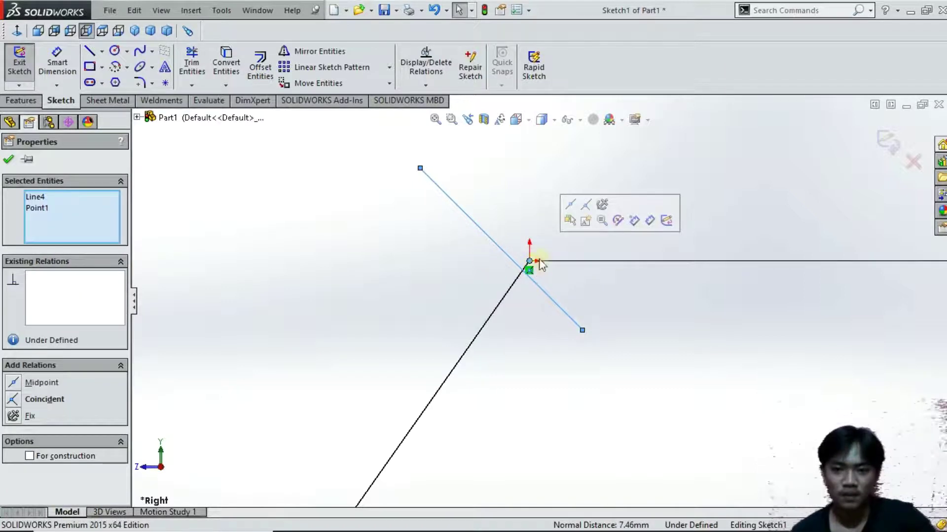
{"action": "left_click", "coordinate": [586, 208]}
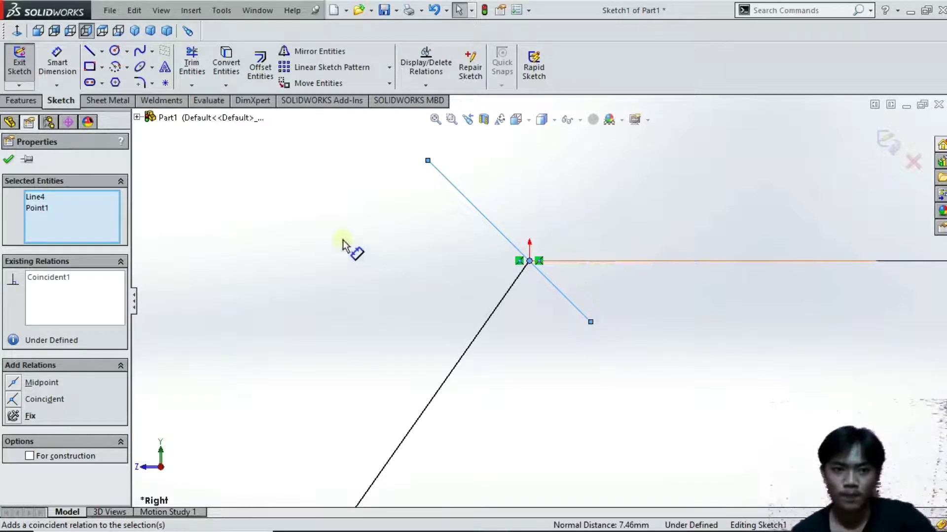
- Dimension the distance between the origin and the lower endpoint of the 45° line to 60 mm
{"action": "left_click", "coordinate": [70, 70]}
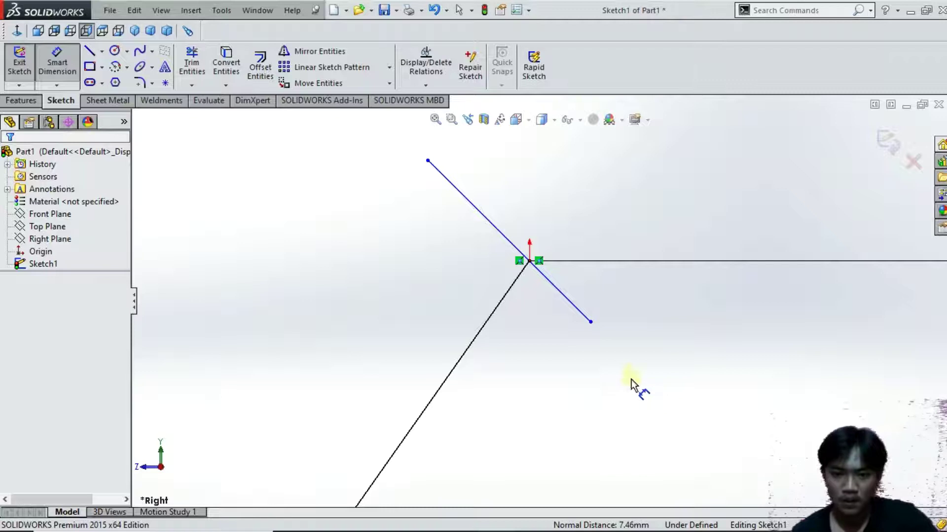
{"action": "left_click", "coordinate": [529, 262]}
{"action": "left_click", "coordinate": [590, 322]}
{"action": "left_click", "coordinate": [634, 237]}
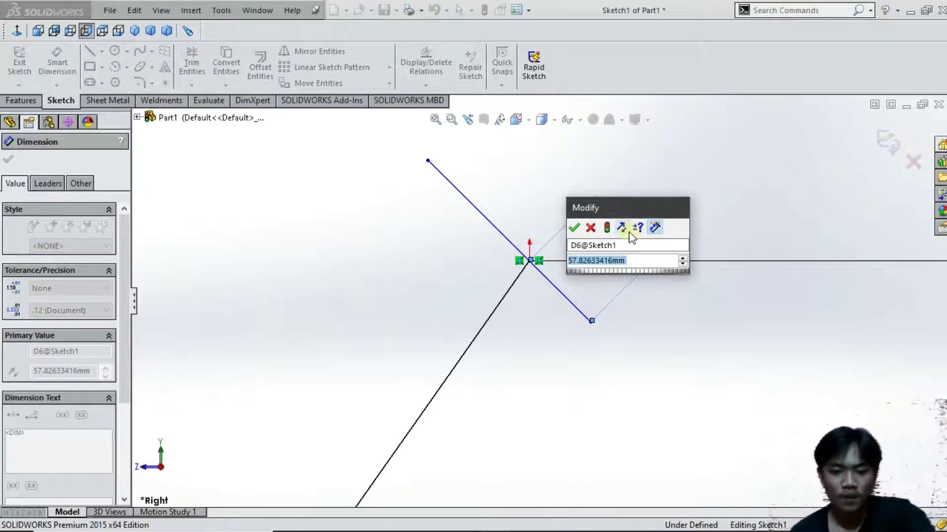
{"action": "type", "text": "60"}
{"action": "key", "text": "Return"}
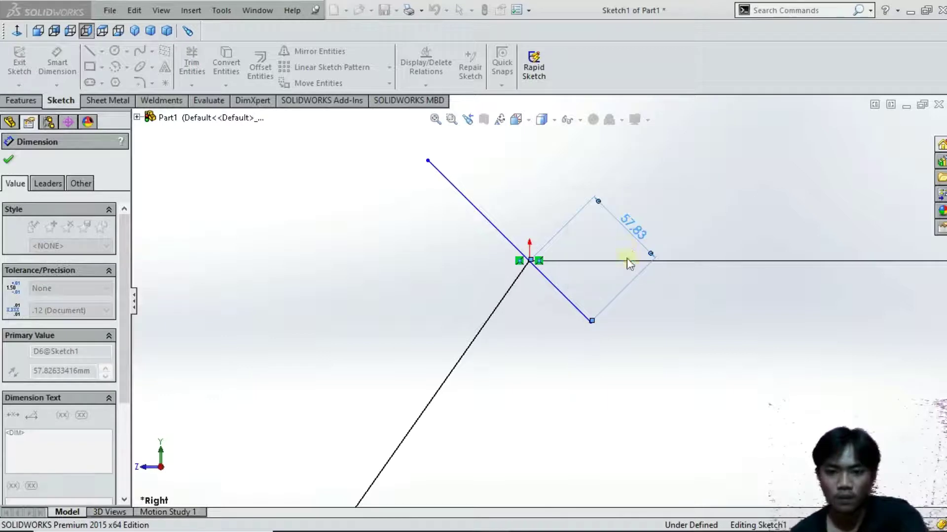
- Dimension the angle between the short line through the origin and the sloping line below it to 100°, and finish dimensioning
{"action": "scroll", "coordinate": [545, 303], "scroll_direction": "up", "scroll_amount": 2}
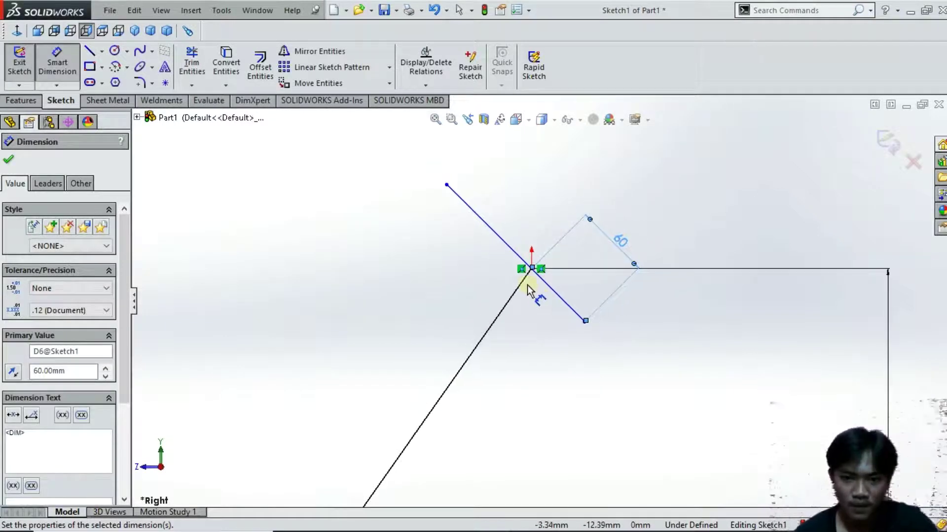
{"action": "left_click", "coordinate": [508, 245]}
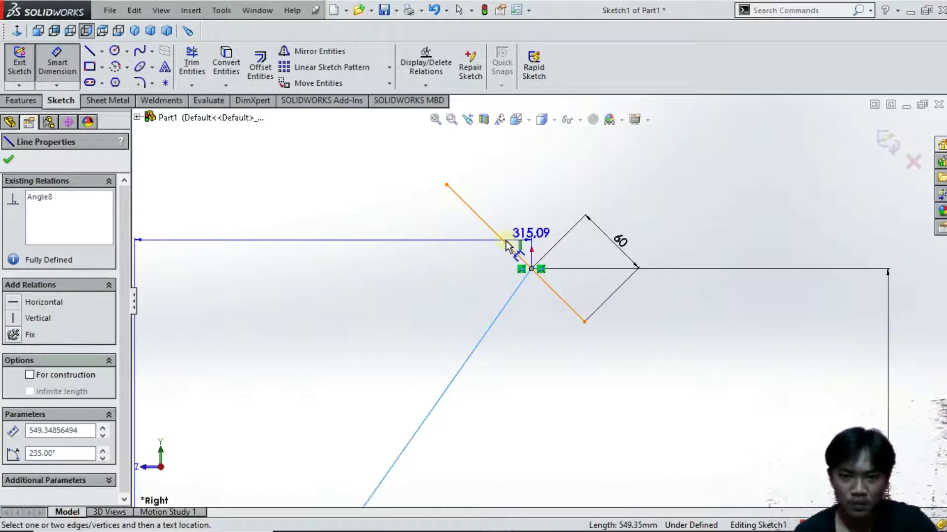
{"action": "left_click", "coordinate": [506, 241]}
{"action": "left_click", "coordinate": [490, 268]}
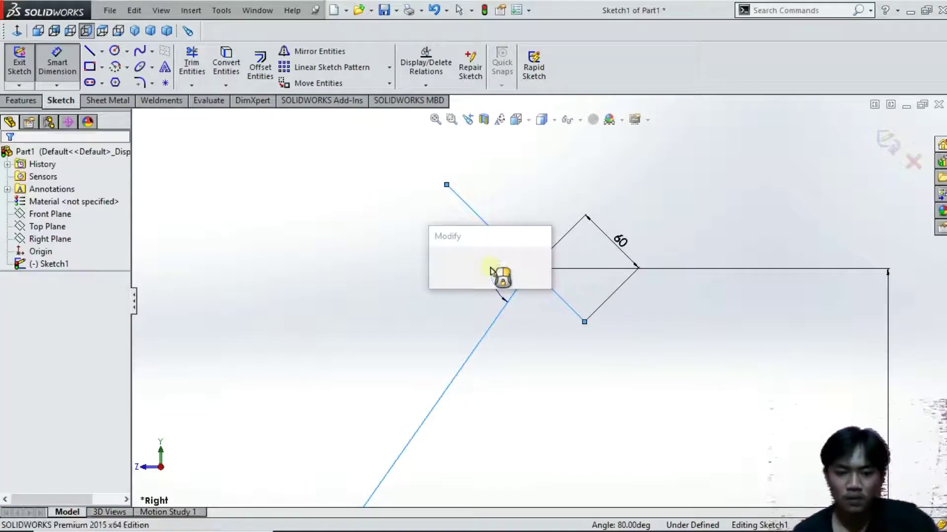
{"action": "type", "text": "100"}
{"action": "key", "text": "Return"}
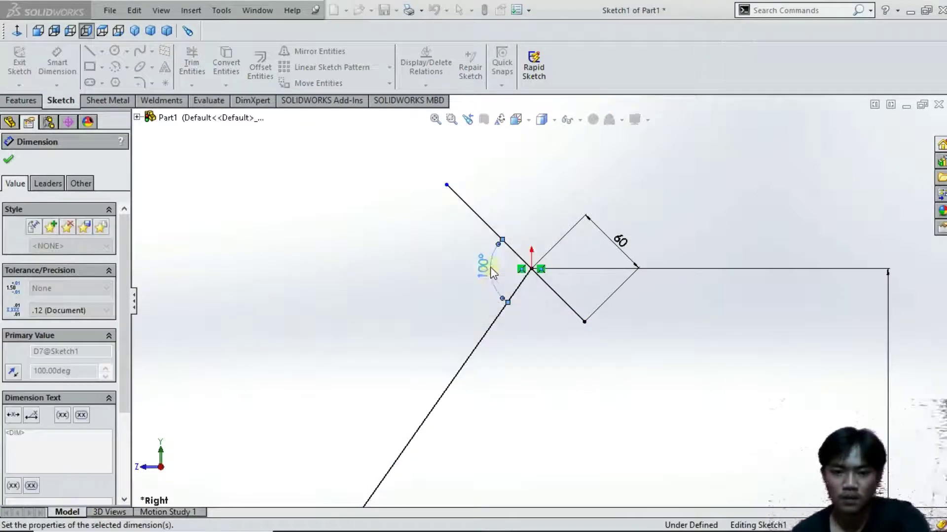
{"action": "scroll", "coordinate": [483, 296], "scroll_direction": "up", "scroll_amount": 3}
{"action": "scroll", "coordinate": [483, 294], "scroll_direction": "up", "scroll_amount": 4}
{"action": "left_click", "coordinate": [9, 160]}
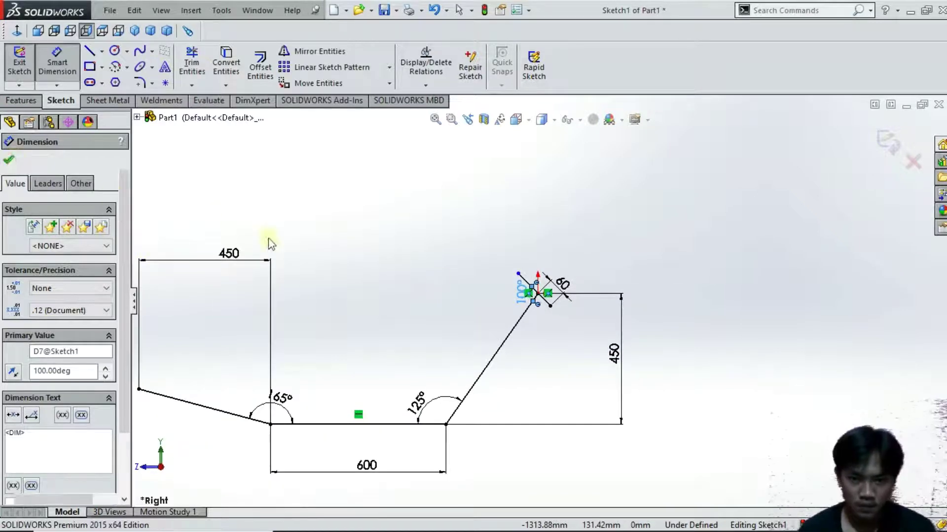
- Sketch a line about 1370 mm long from the chain's far left endpoint to the short line, just above the origin
{"action": "scroll", "coordinate": [444, 285], "scroll_direction": "up", "scroll_amount": 3}
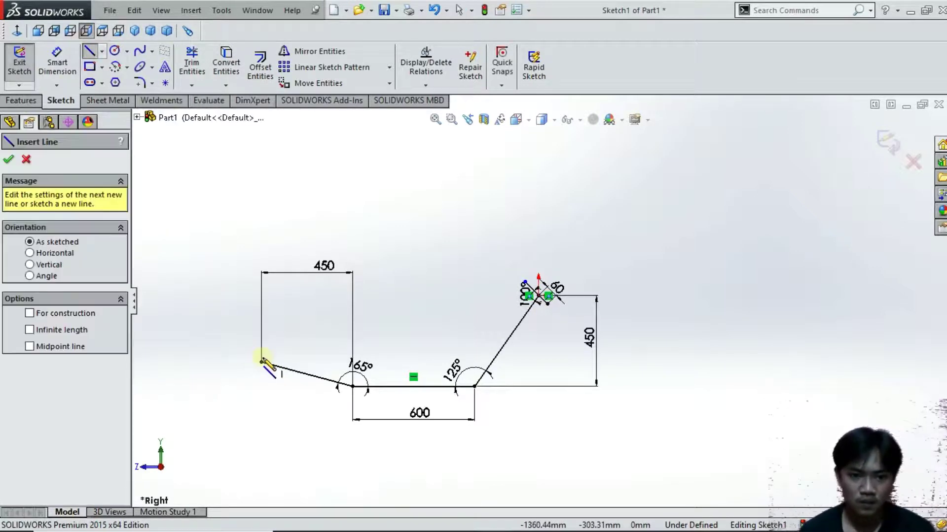
{"action": "scroll", "coordinate": [525, 274], "scroll_direction": "down", "scroll_amount": 4}
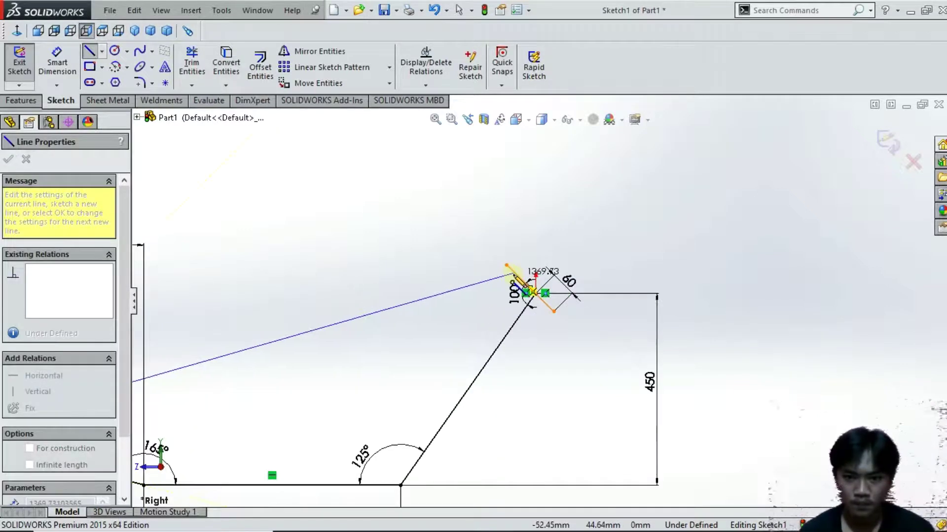
{"action": "right_click", "coordinate": [396, 271]}
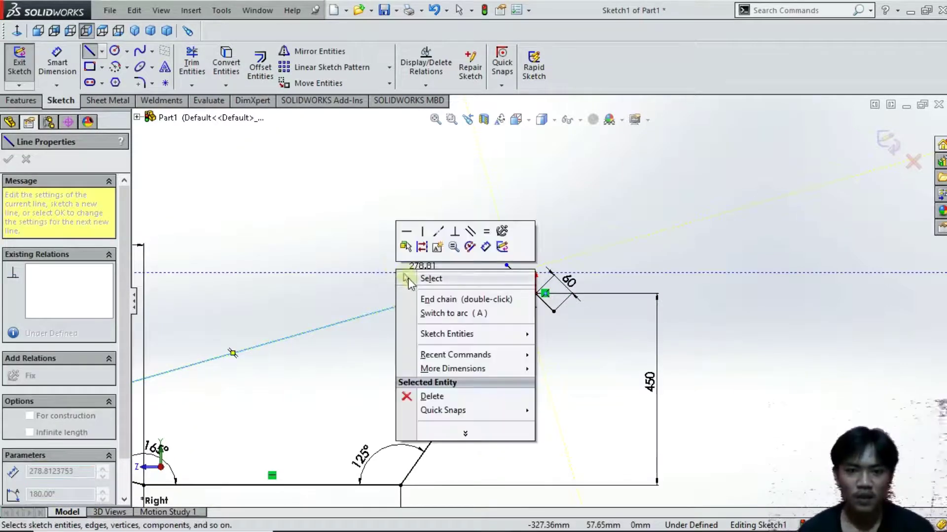
{"action": "left_click", "coordinate": [409, 279]}
- Dimension the distance between the origin and the long upper line's endpoint on the short line to 75 mm
{"action": "left_click", "coordinate": [58, 63]}
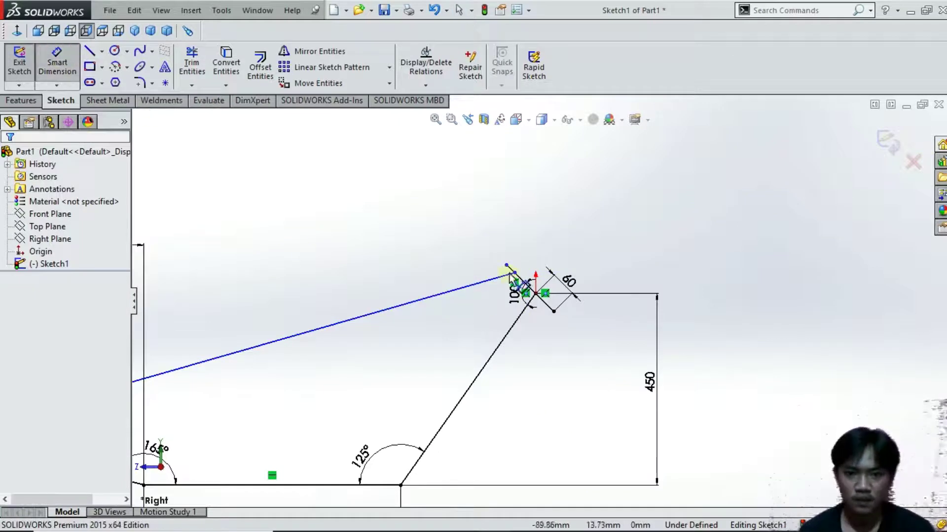
{"action": "scroll", "coordinate": [507, 274], "scroll_direction": "down", "scroll_amount": 3}
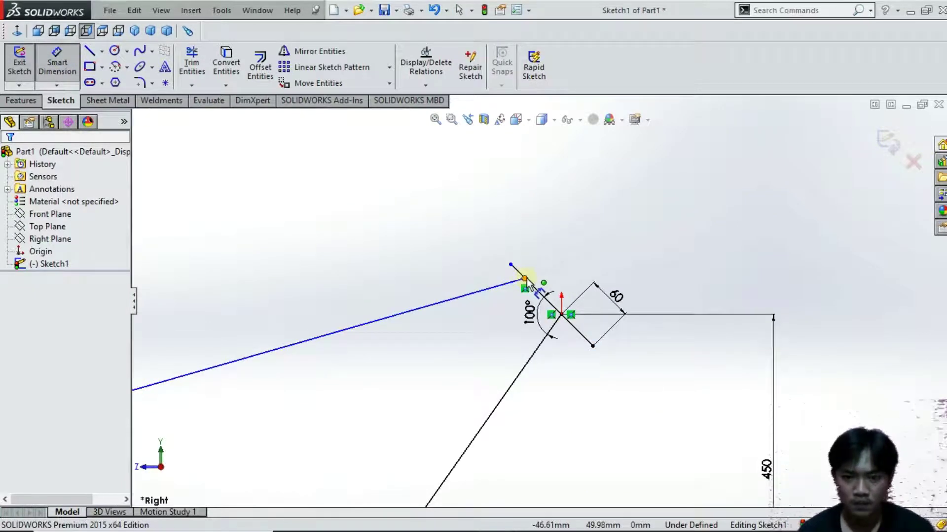
{"action": "scroll", "coordinate": [526, 281], "scroll_direction": "down", "scroll_amount": 3}
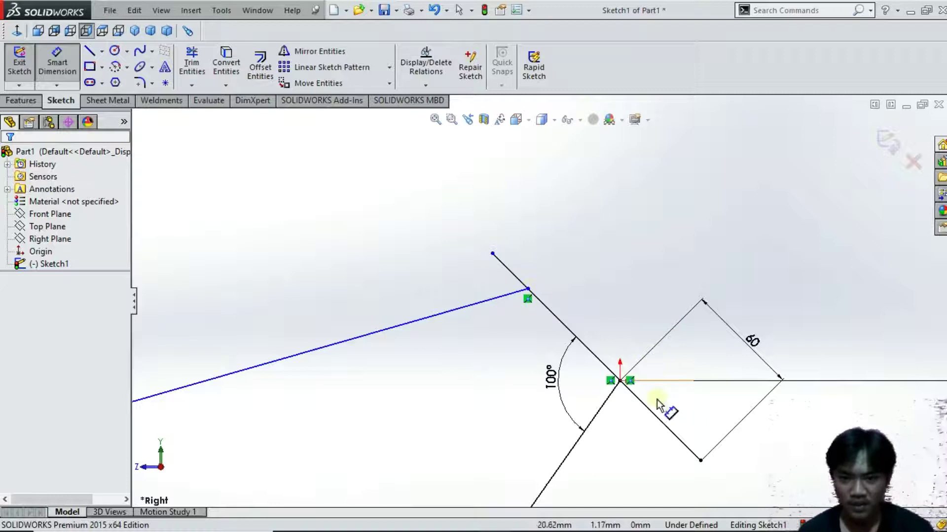
{"action": "left_click", "coordinate": [501, 296]}
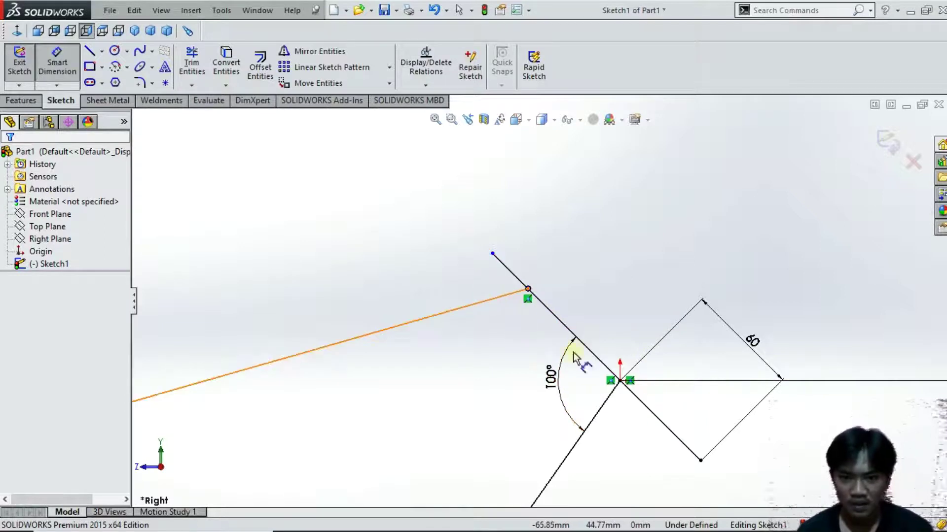
{"action": "left_click", "coordinate": [527, 290]}
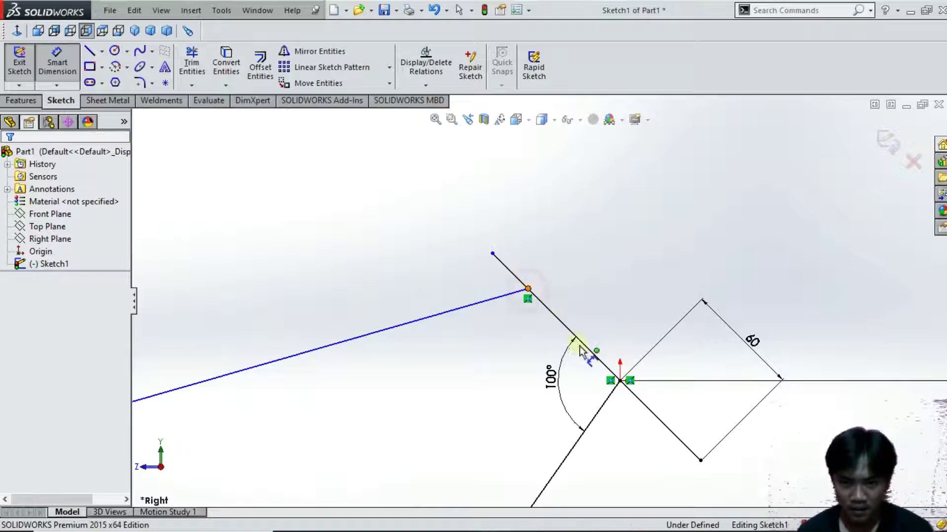
{"action": "left_click", "coordinate": [618, 382]}
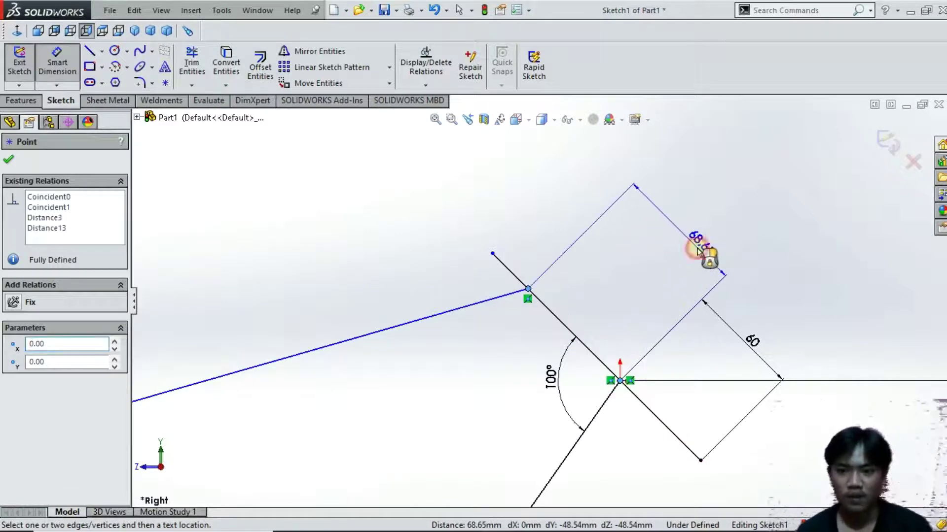
{"action": "left_click", "coordinate": [697, 249]}
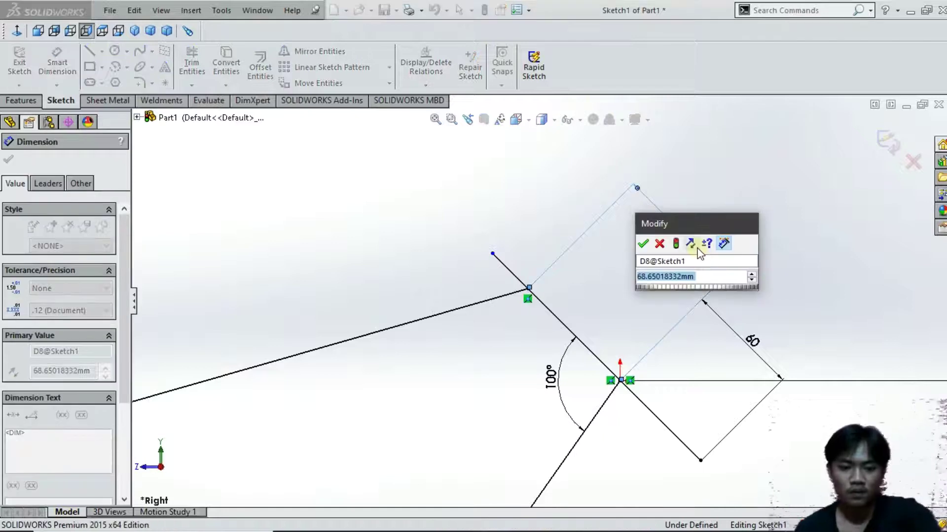
{"action": "type", "text": "75"}
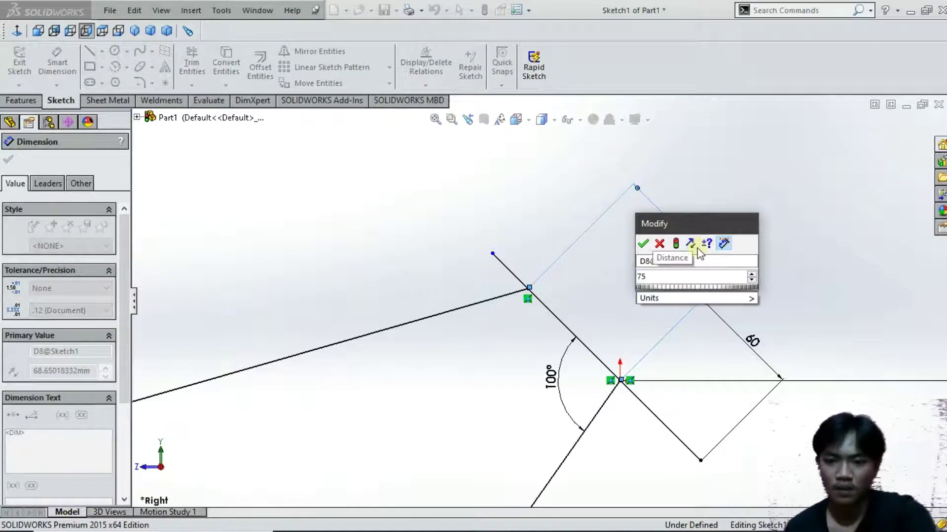
{"action": "key", "text": "Return"}
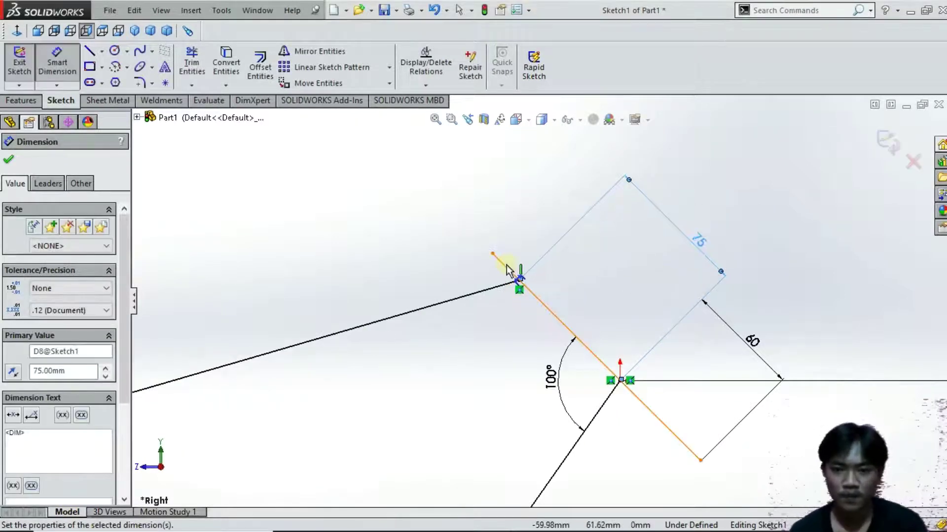
- Dimension the overall length of the short line through the origin to 250 mm, and finish dimensioning
{"action": "left_click", "coordinate": [511, 271]}
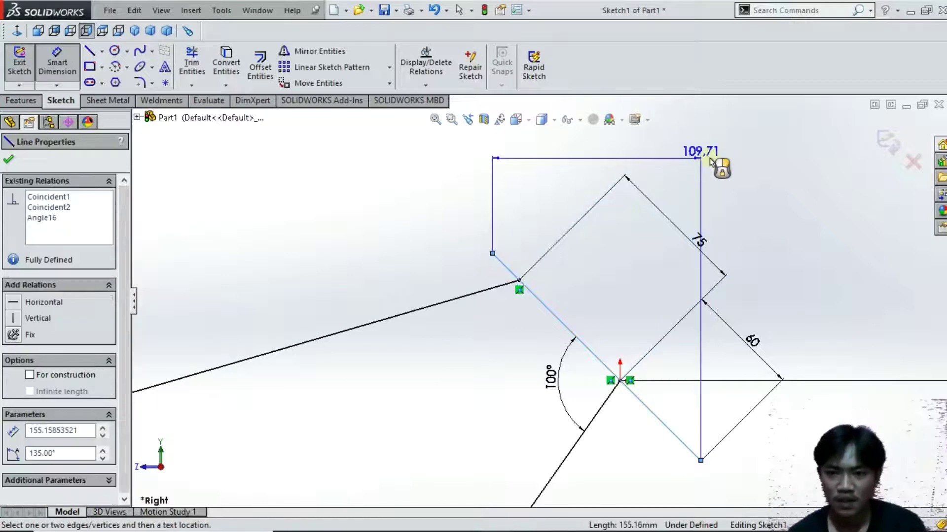
{"action": "left_click", "coordinate": [736, 168]}
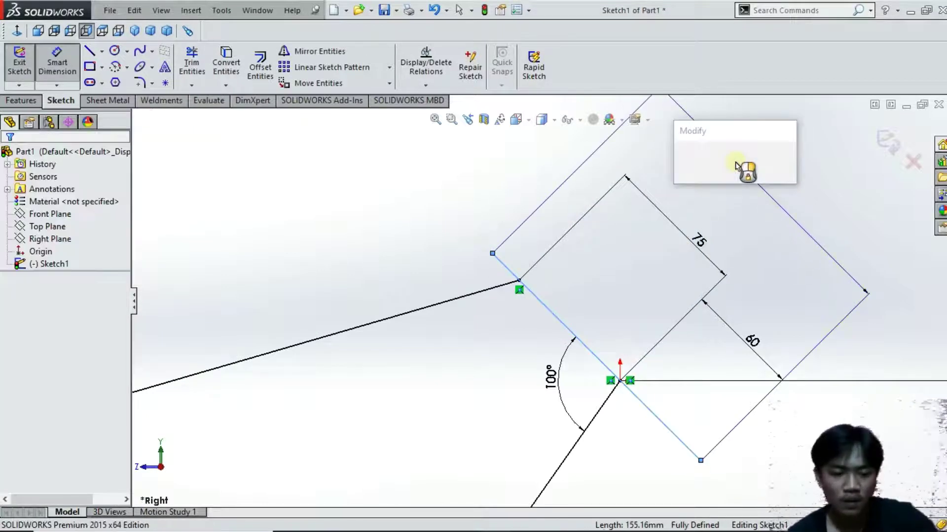
{"action": "type", "text": "22"}
{"action": "key", "text": "BackSpace"}
{"action": "type", "text": "5"}
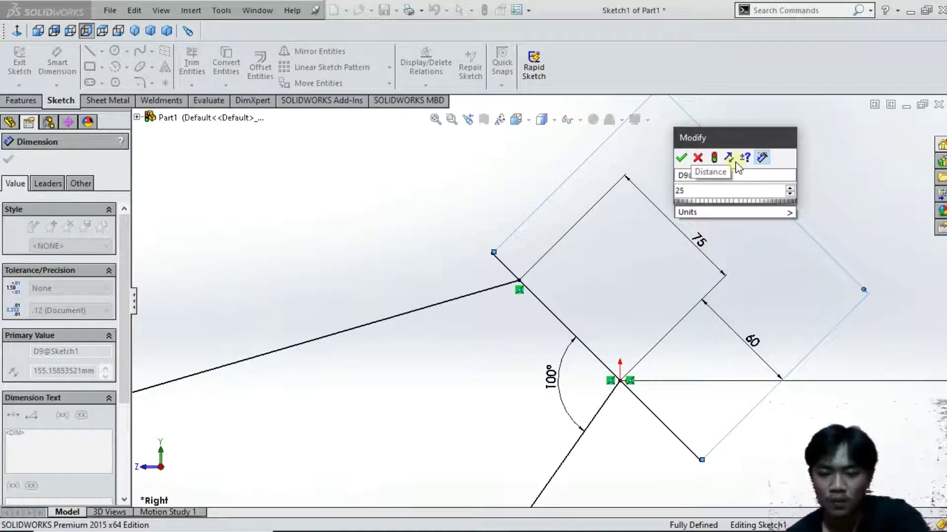
{"action": "type", "text": "0"}
{"action": "key", "text": "Return"}
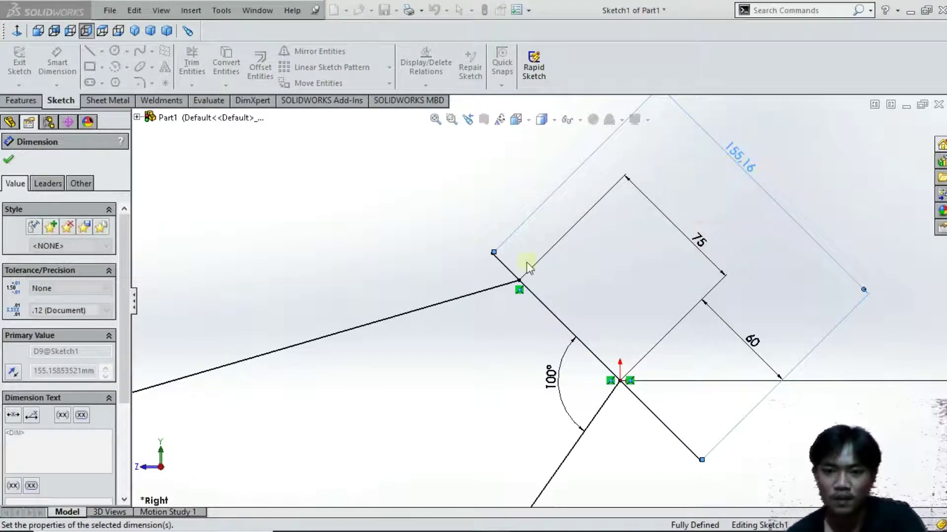
{"action": "left_click", "coordinate": [9, 162]}
{"action": "key", "text": "f"}
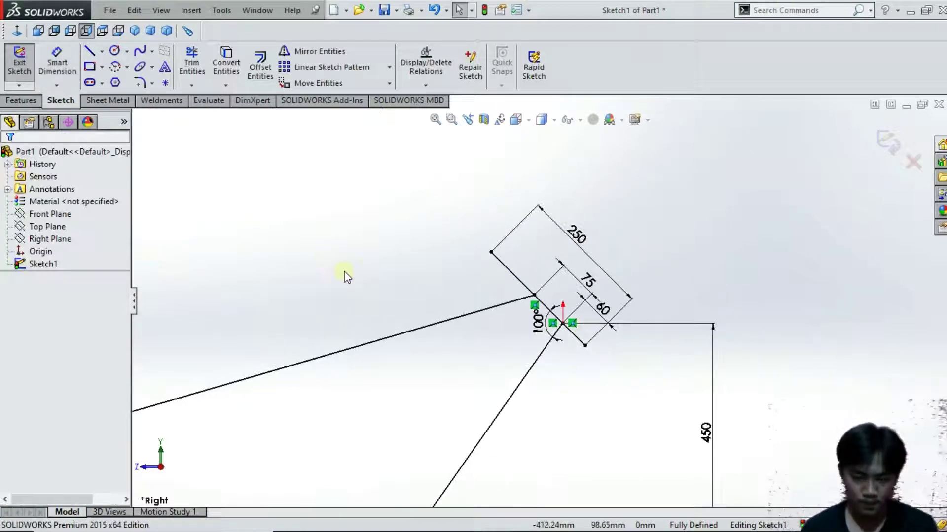
- Sketch a brace line about 353 mm long from the long upper line down to the horizontal bottom line
{"action": "left_click", "coordinate": [102, 52]}
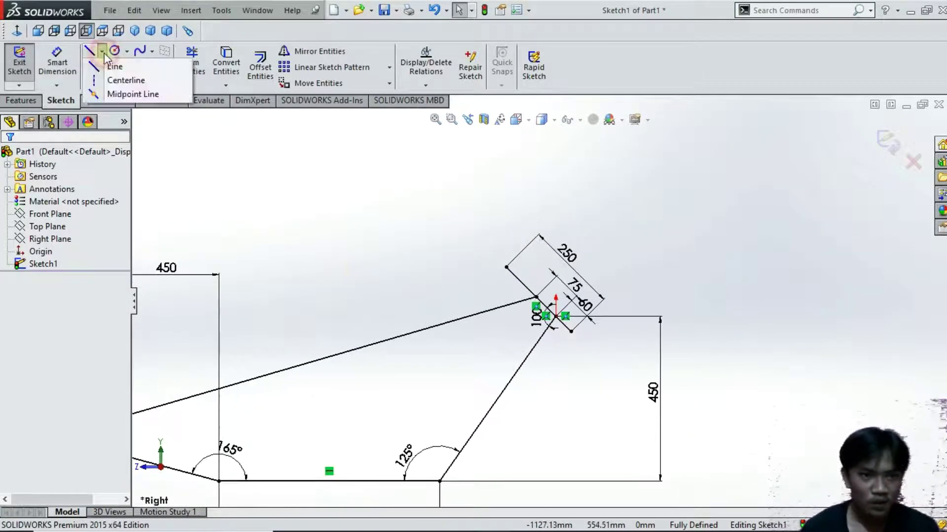
{"action": "left_click", "coordinate": [115, 66]}
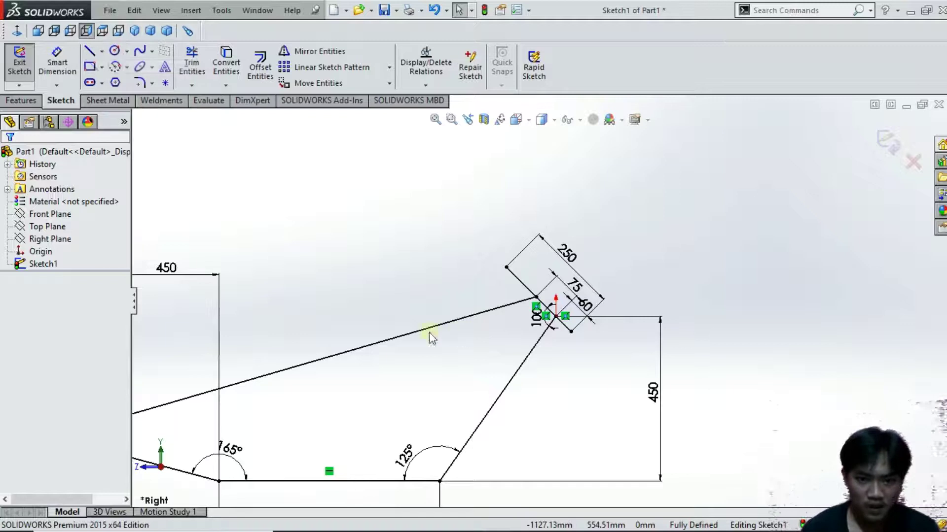
{"action": "left_click", "coordinate": [339, 355]}
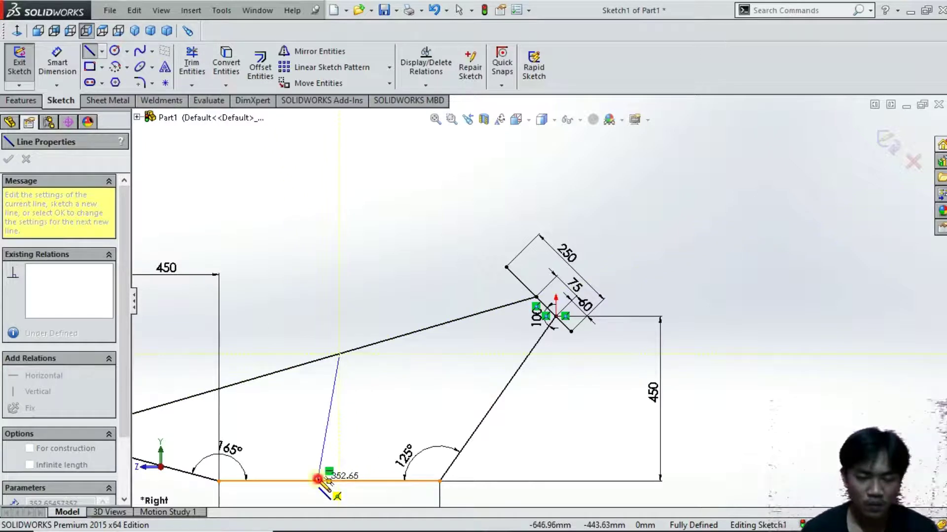
{"action": "left_click", "coordinate": [318, 480]}
{"action": "right_click", "coordinate": [305, 310]}
{"action": "left_click", "coordinate": [309, 311]}
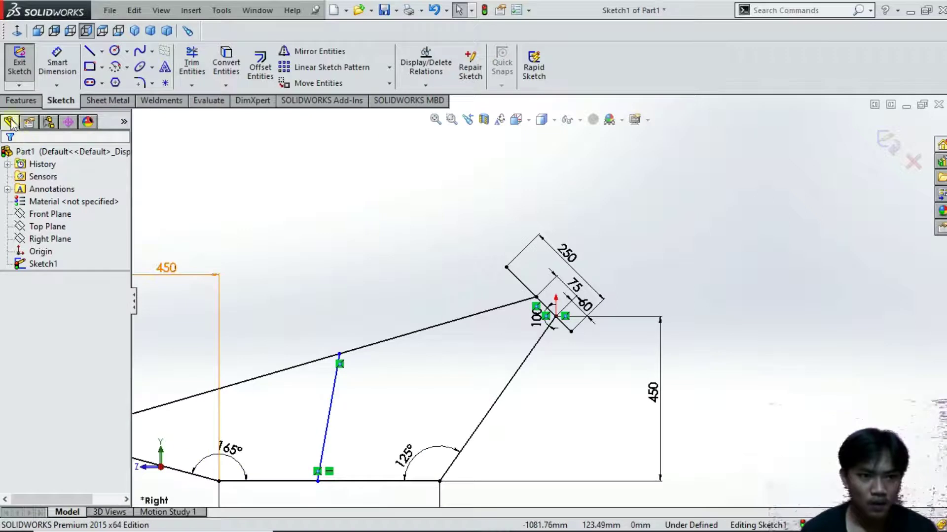
- Dimension the distance between the horizontal line's left endpoint and the brace line's lower endpoint to 225 mm
{"action": "left_click", "coordinate": [57, 63]}
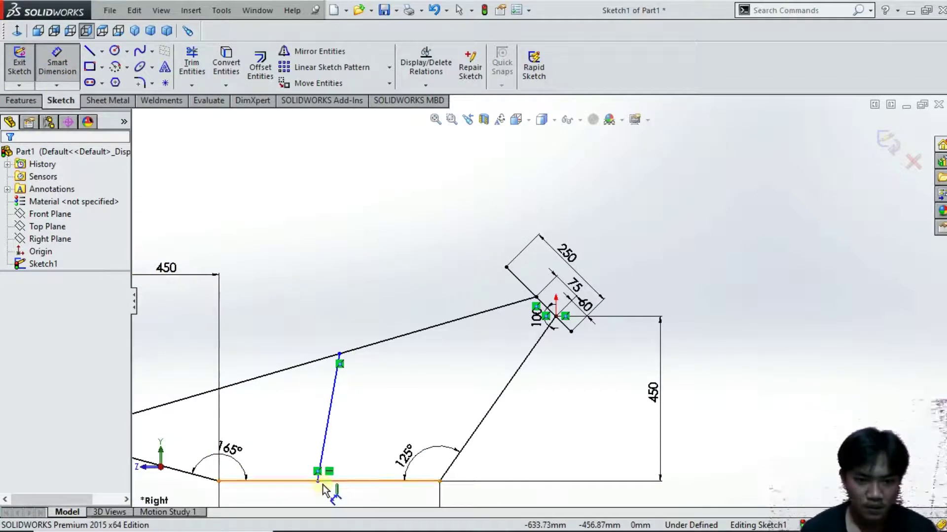
{"action": "scroll", "coordinate": [319, 483], "scroll_direction": "down", "scroll_amount": 3}
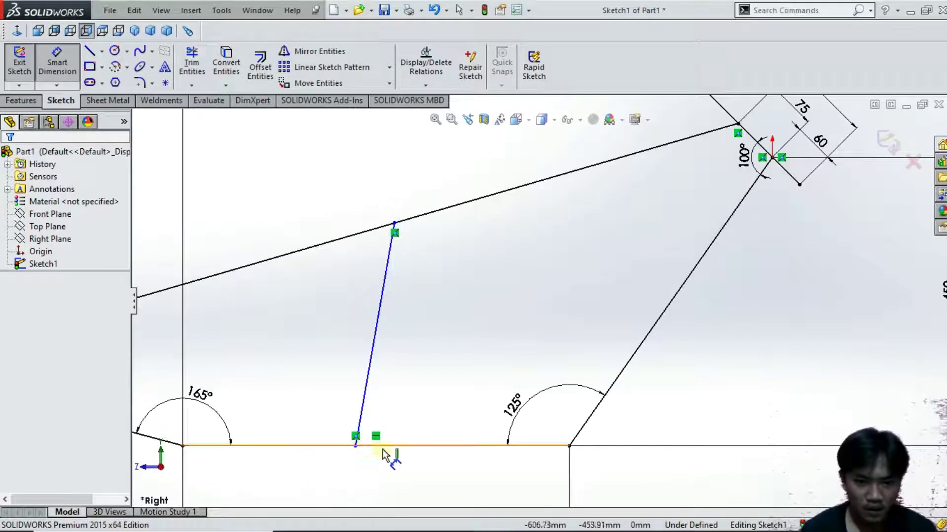
{"action": "left_click", "coordinate": [355, 446]}
{"action": "left_click", "coordinate": [182, 446]}
{"action": "left_click", "coordinate": [240, 495]}
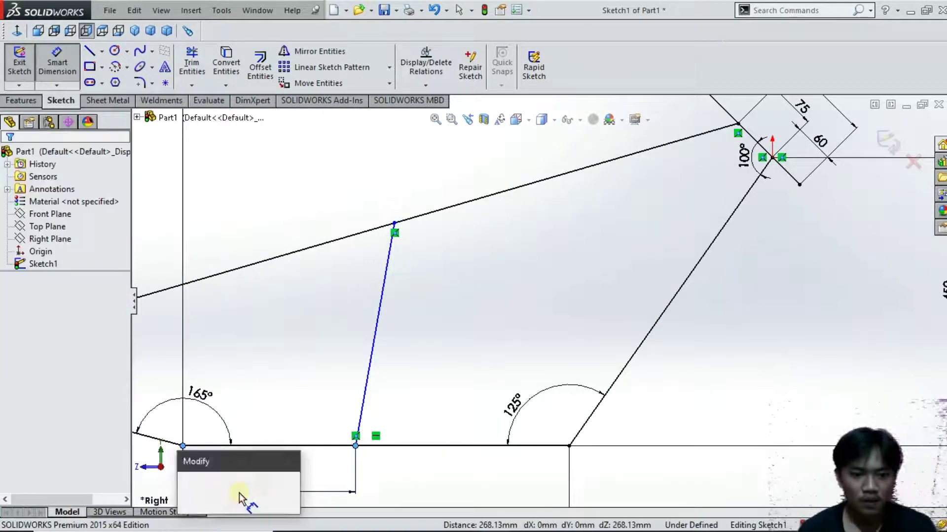
{"action": "type", "text": "225"}
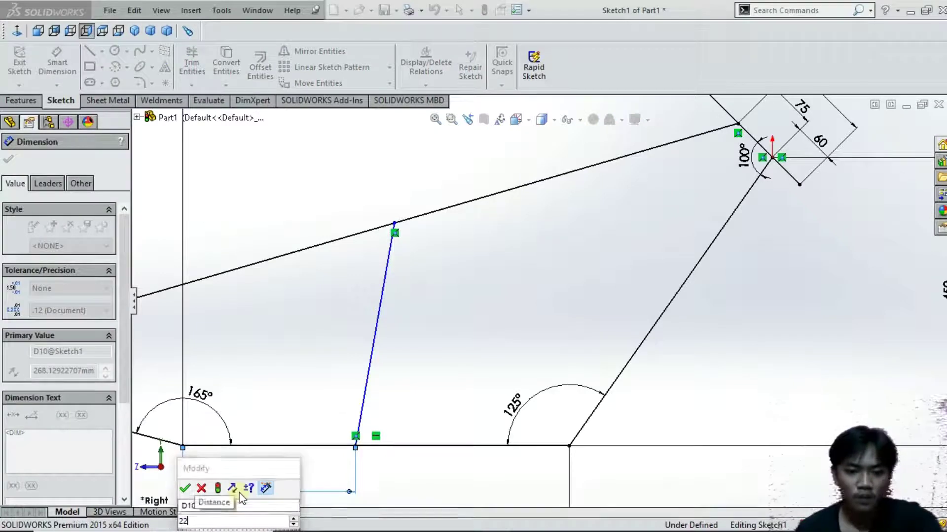
{"action": "key", "text": "Return"}
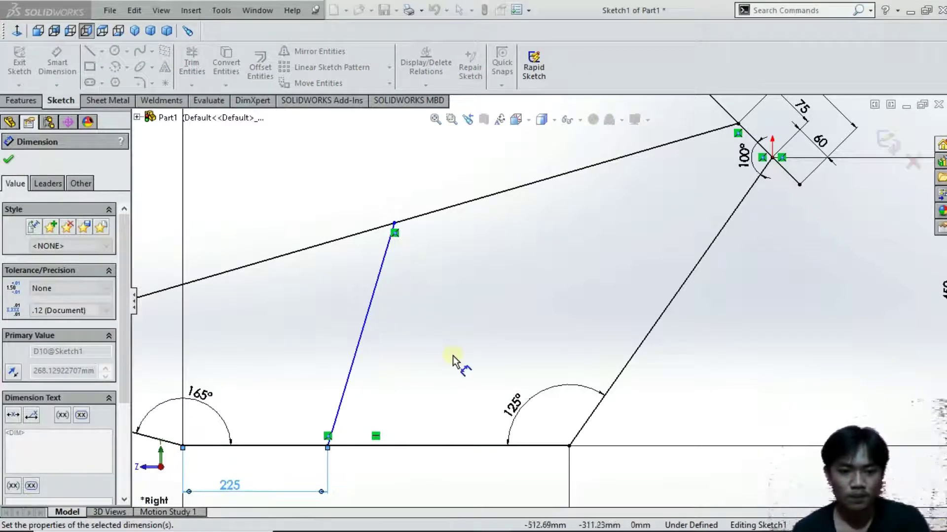
{"action": "scroll", "coordinate": [451, 262], "scroll_direction": "up", "scroll_amount": 4}
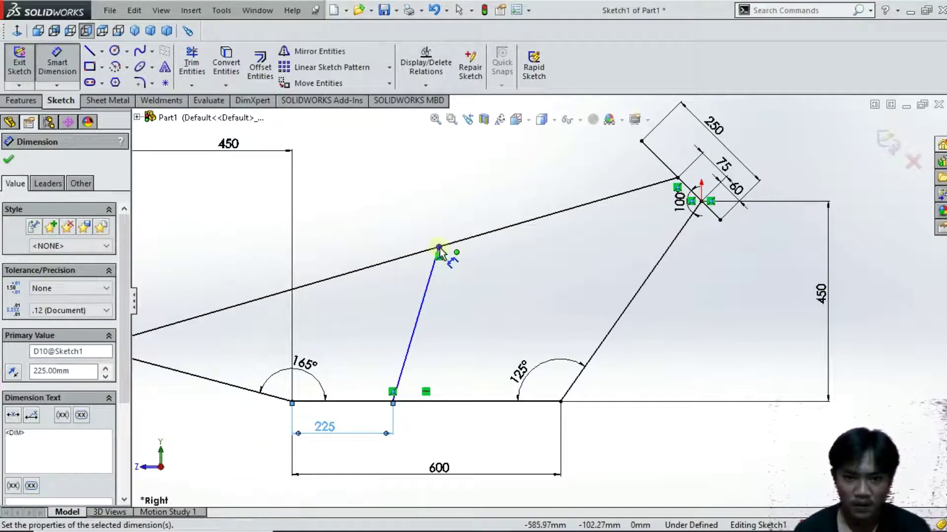
- Dimension the horizontal distance between the long upper line's endpoint on the short line and the brace line's upper endpoint to 580 mm
{"action": "left_click", "coordinate": [678, 178]}
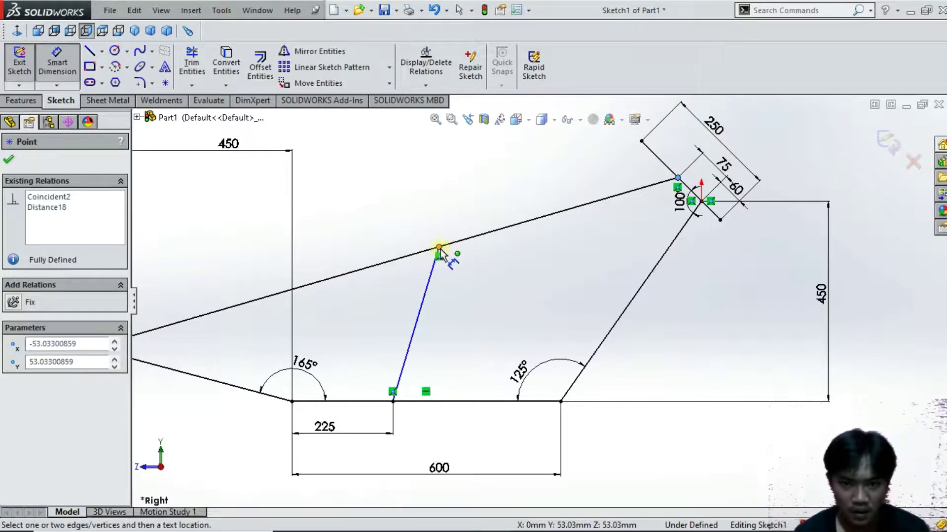
{"action": "left_click", "coordinate": [439, 247]}
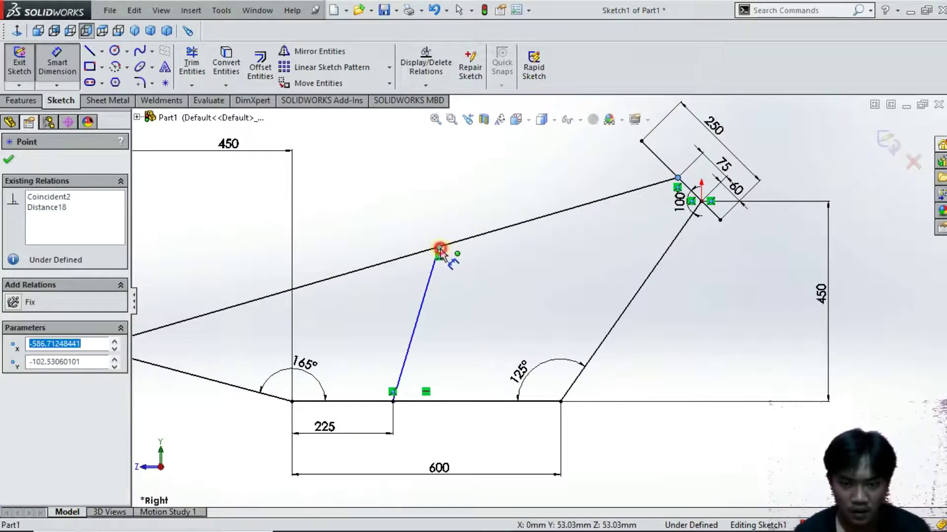
{"action": "left_click", "coordinate": [441, 170]}
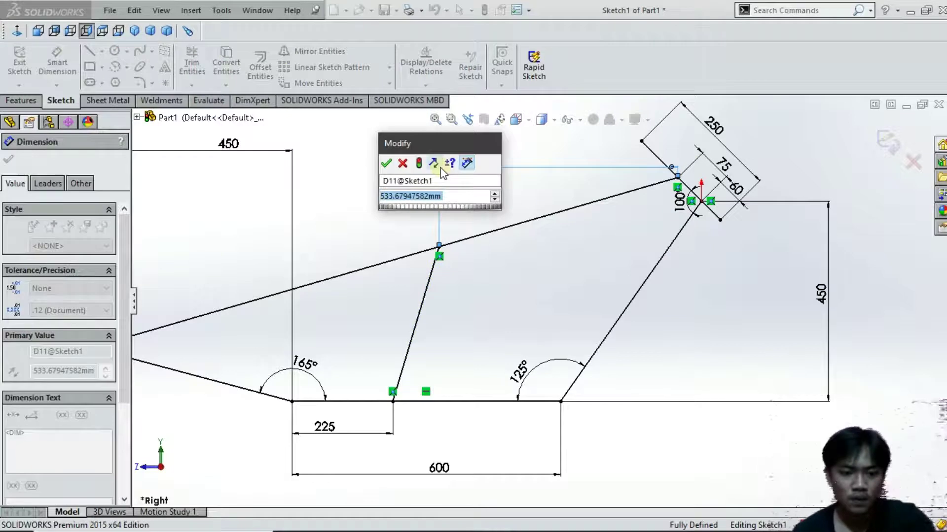
{"action": "type", "text": "580"}
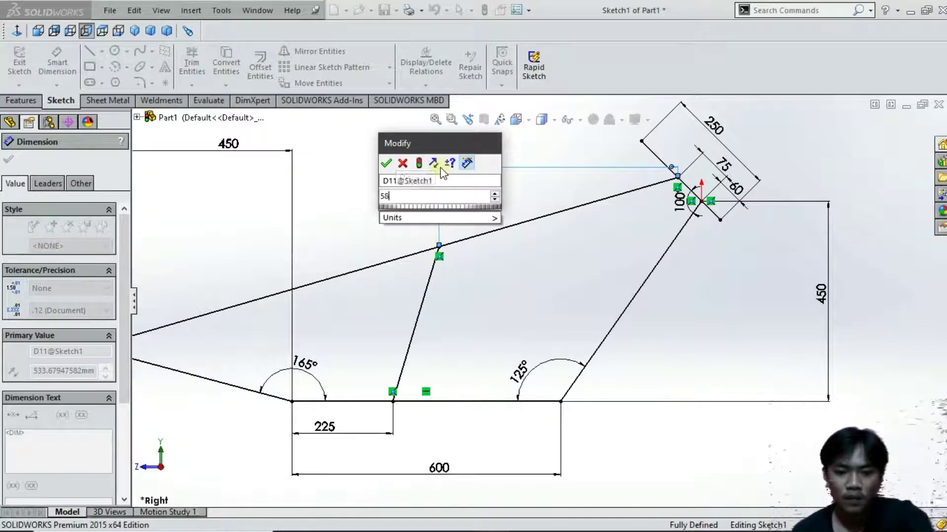
{"action": "key", "text": "Return"}
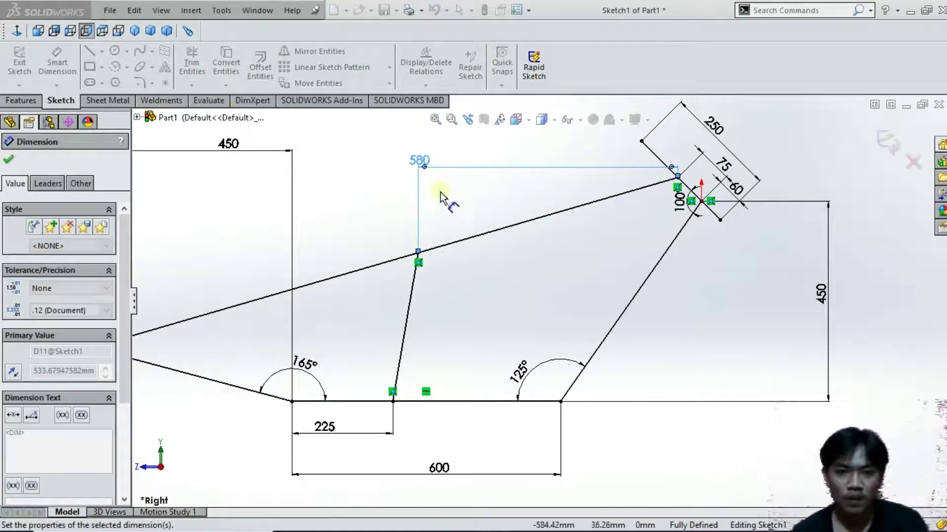
{"action": "left_click", "coordinate": [8, 156]}
{"action": "scroll", "coordinate": [510, 325], "scroll_direction": "up", "scroll_amount": 5}
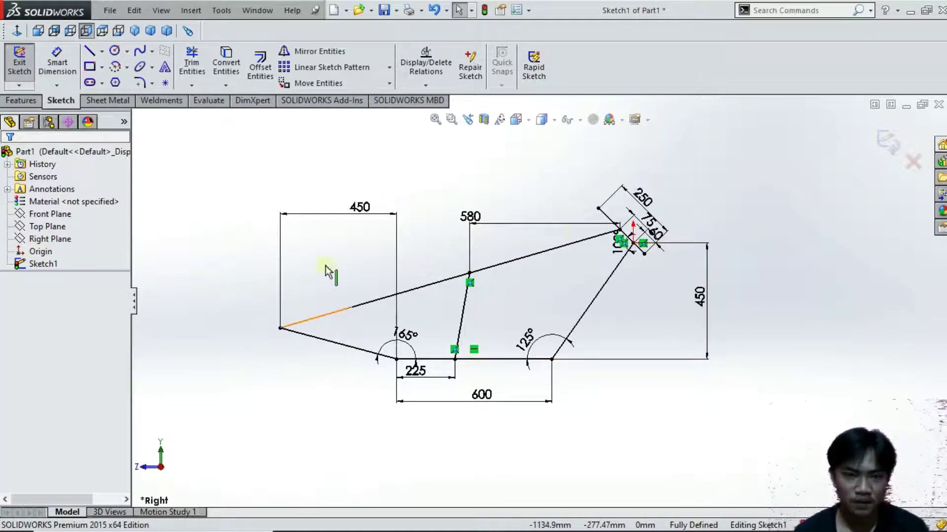
{"action": "left_click", "coordinate": [57, 63]}
{"action": "left_click", "coordinate": [58, 63]}
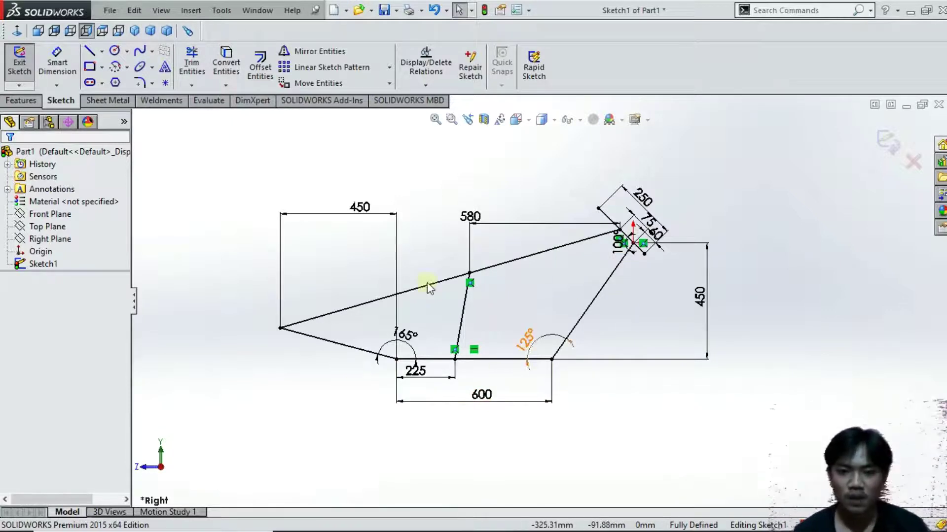
- Convert all profile lines except the brace line to construction geometry
{"action": "left_click", "coordinate": [561, 247]}
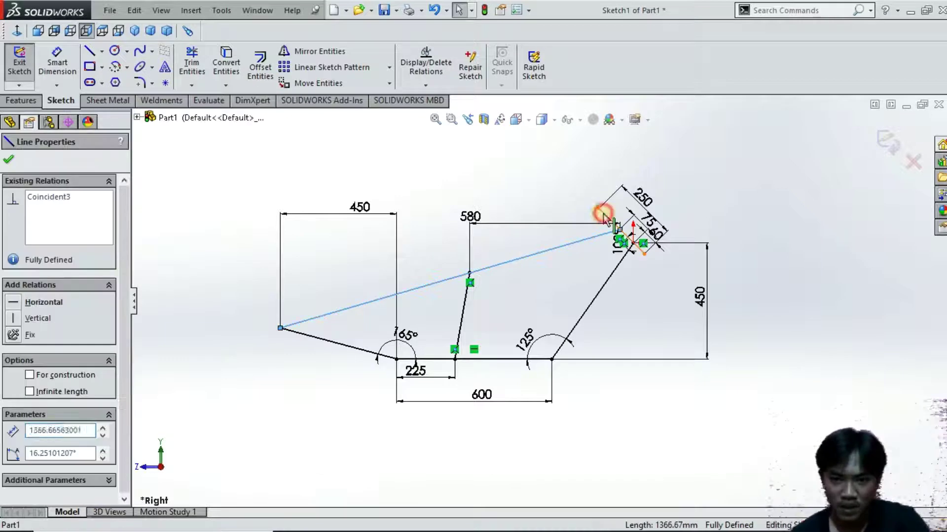
{"action": "left_click", "coordinate": [603, 215], "text": "ctrl"}
{"action": "left_click", "coordinate": [601, 295], "text": "ctrl"}
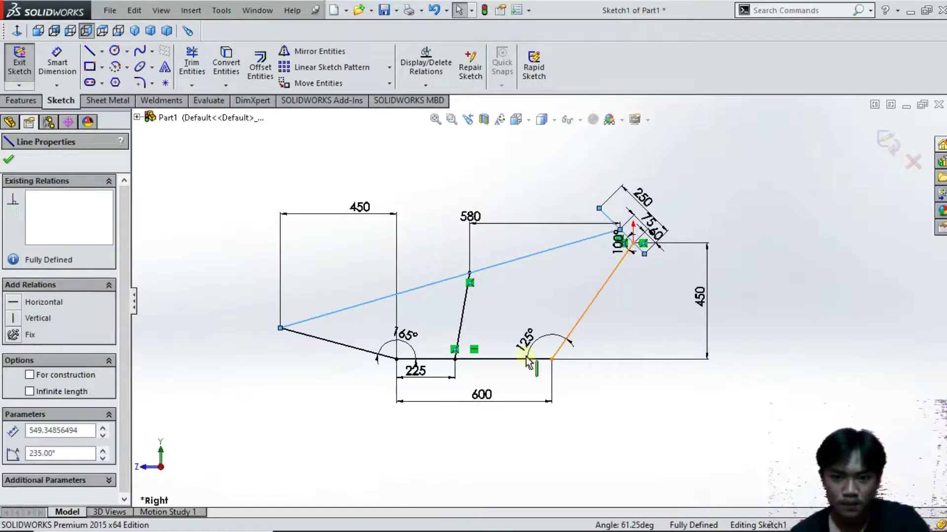
{"action": "left_click", "coordinate": [326, 340], "text": "ctrl"}
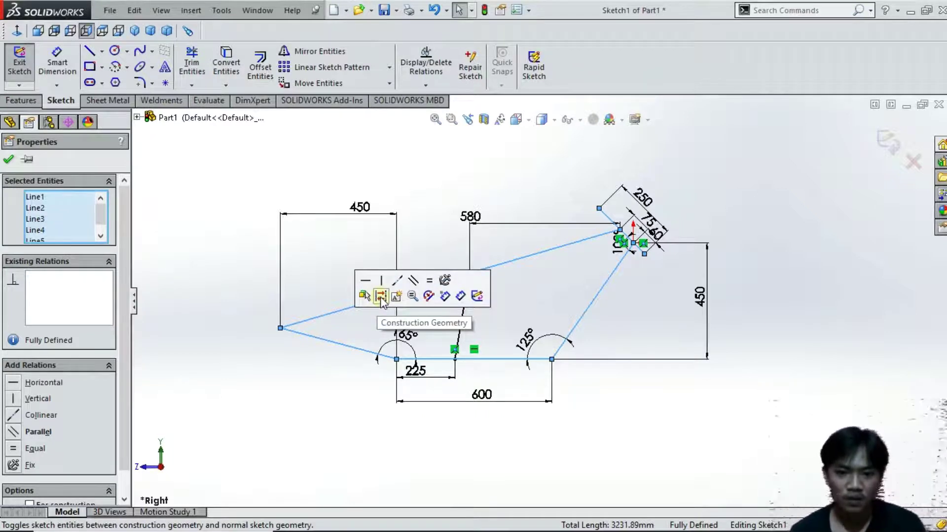
{"action": "left_click_drag", "start_coordinate": [127, 312], "coordinate": [128, 429]}
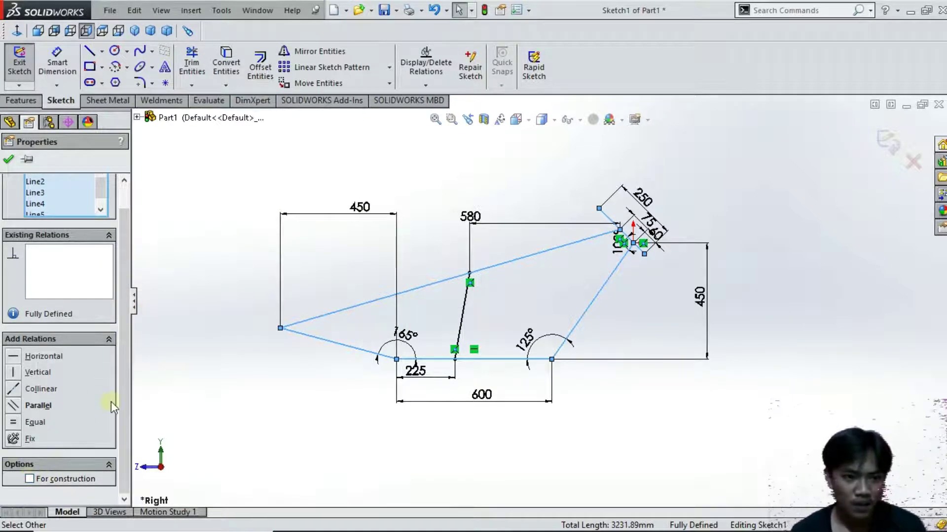
{"action": "left_click_drag", "start_coordinate": [128, 403], "coordinate": [130, 423]}
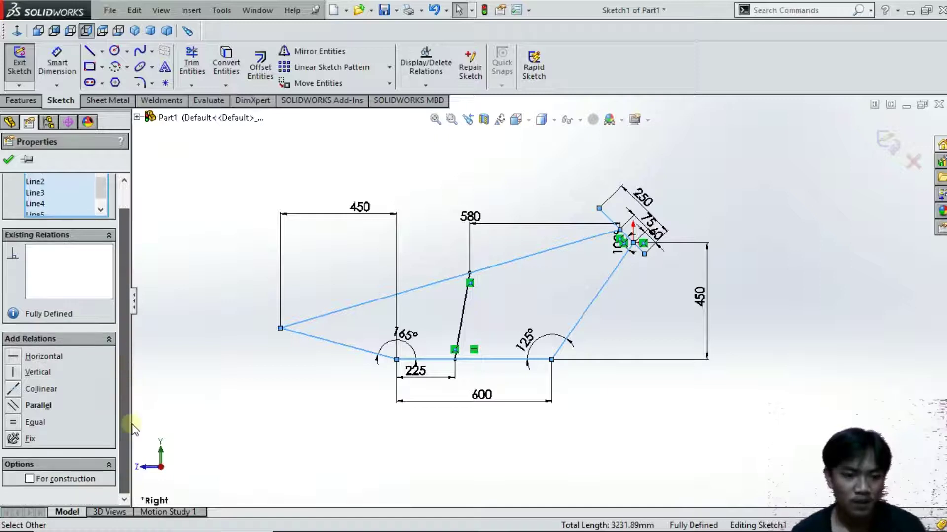
{"action": "left_click", "coordinate": [31, 481]}
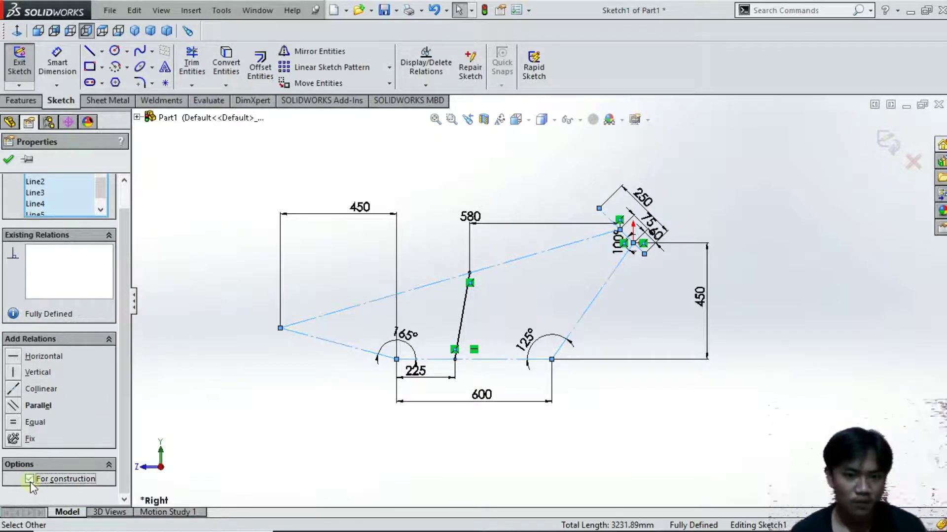
{"action": "left_click", "coordinate": [9, 161]}
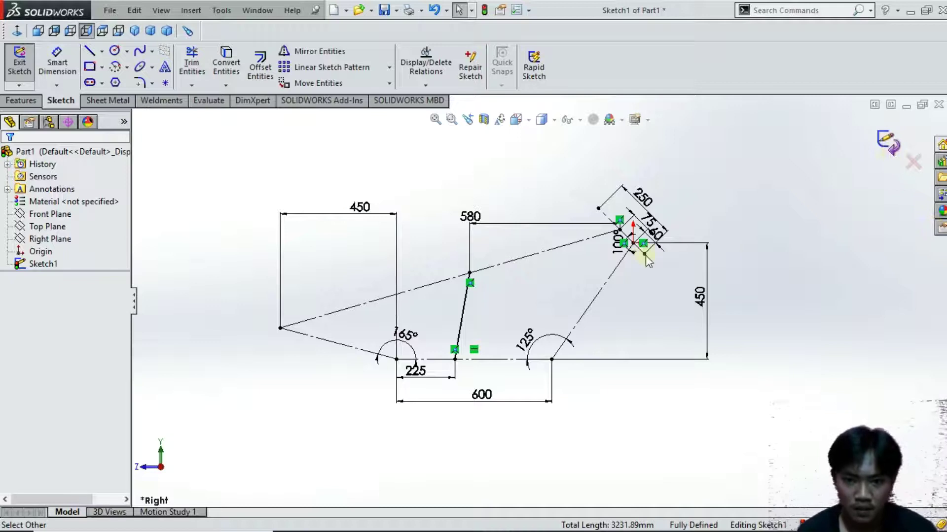
- Convert the brace line between the long upper line and the horizontal bottom line to construction geometry
{"action": "left_click", "coordinate": [461, 309]}
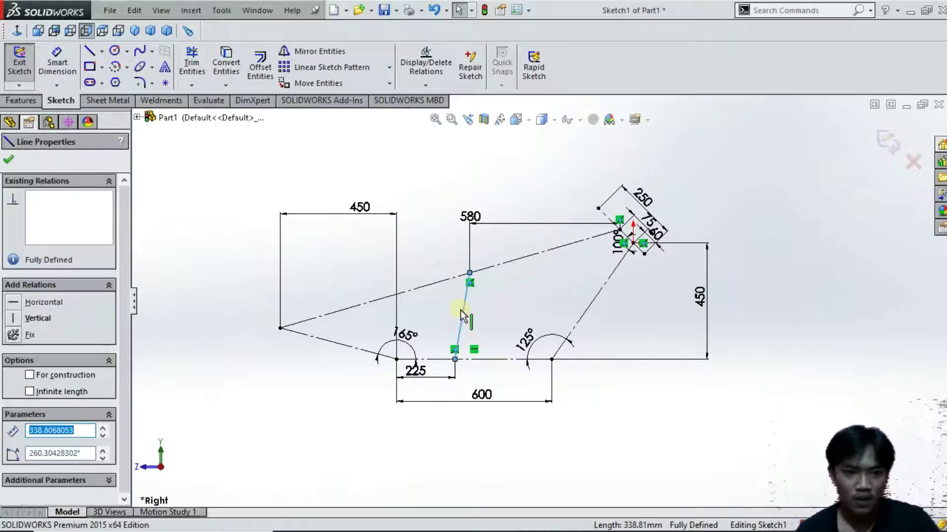
{"action": "left_click", "coordinate": [73, 377]}
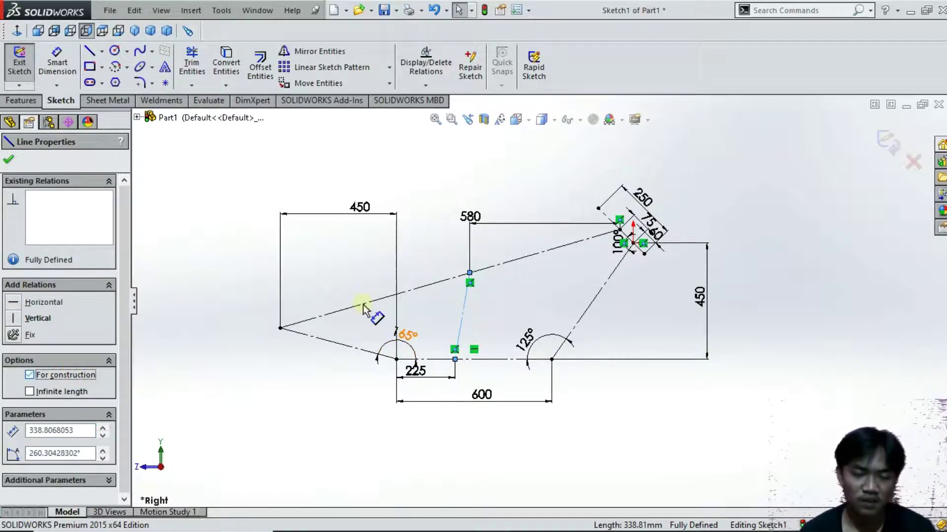
{"action": "left_click", "coordinate": [8, 161]}
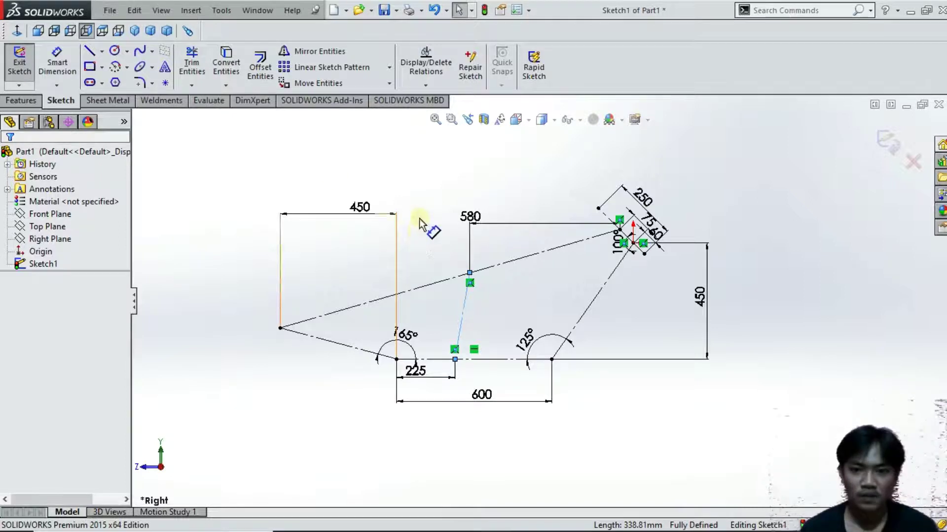
- Exit the side-profile sketch, switch to the isometric view and start a new 3D sketch
{"action": "left_click", "coordinate": [891, 146]}
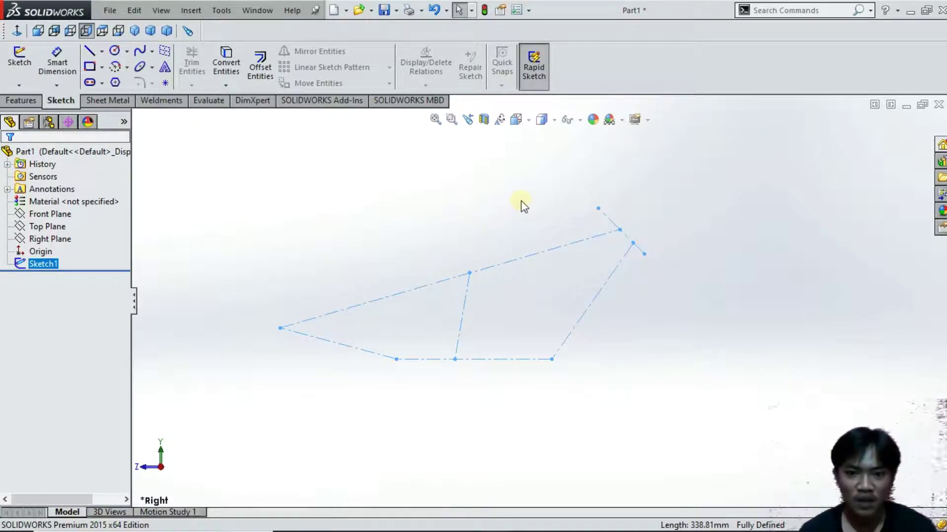
{"action": "left_click", "coordinate": [137, 33]}
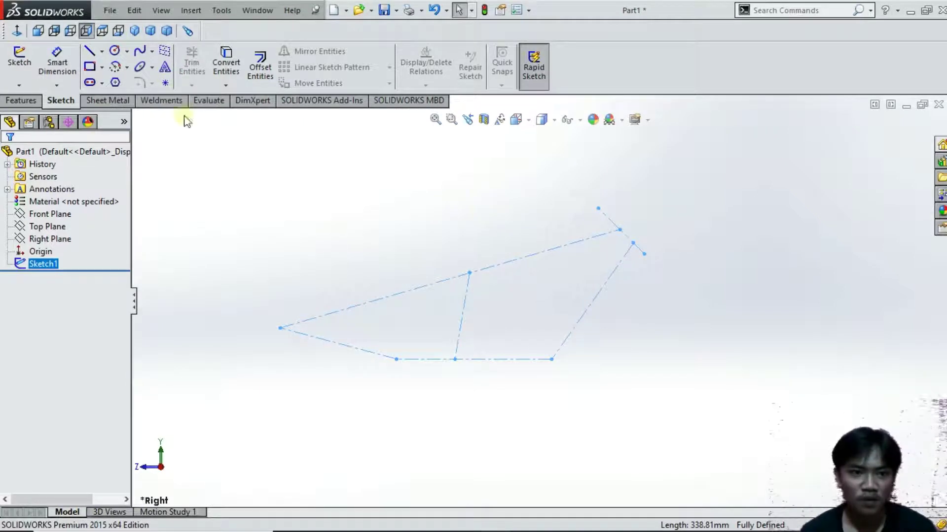
{"action": "left_click", "coordinate": [140, 33]}
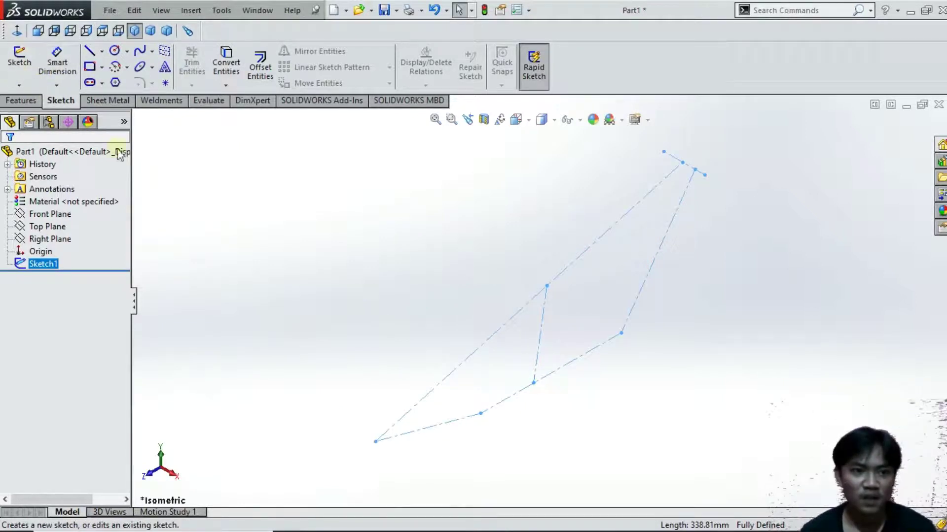
{"action": "left_click", "coordinate": [21, 88]}
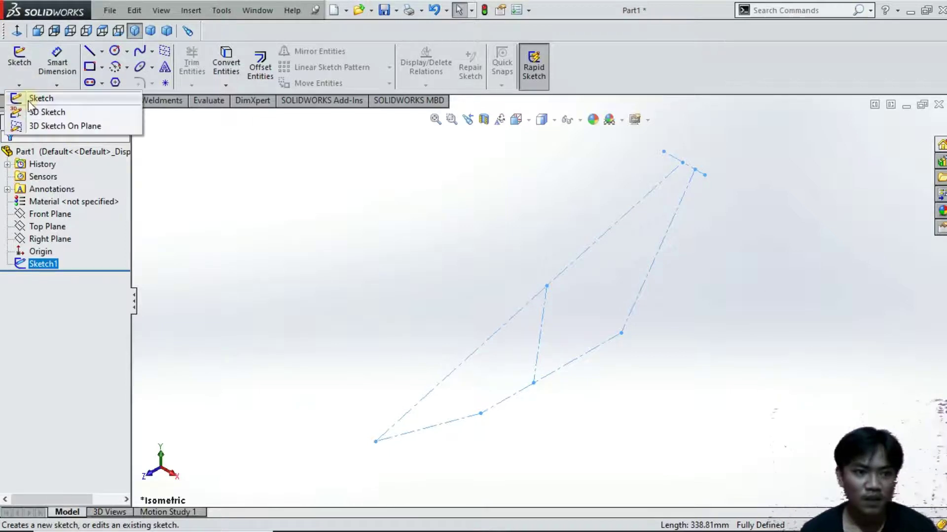
{"action": "left_click", "coordinate": [30, 109]}
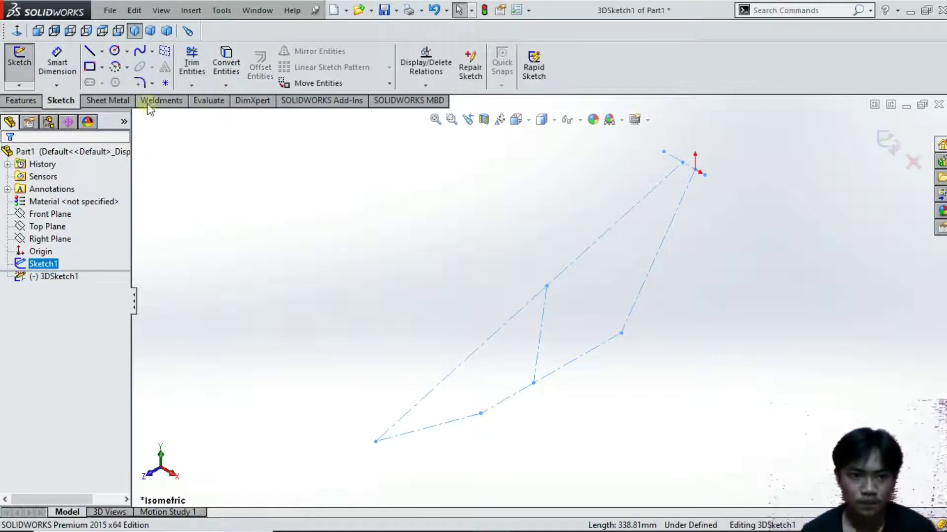
- Sketch a centerline about 196 mm long along the X axis beside the front endpoint of the horizontal bottom line
{"action": "left_click", "coordinate": [102, 52]}
{"action": "left_click", "coordinate": [127, 78]}
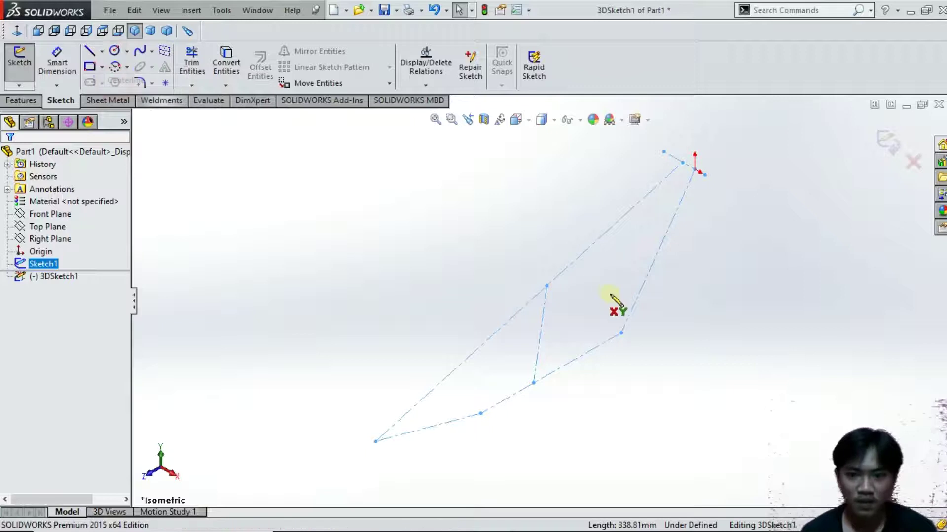
{"action": "left_click", "coordinate": [622, 333]}
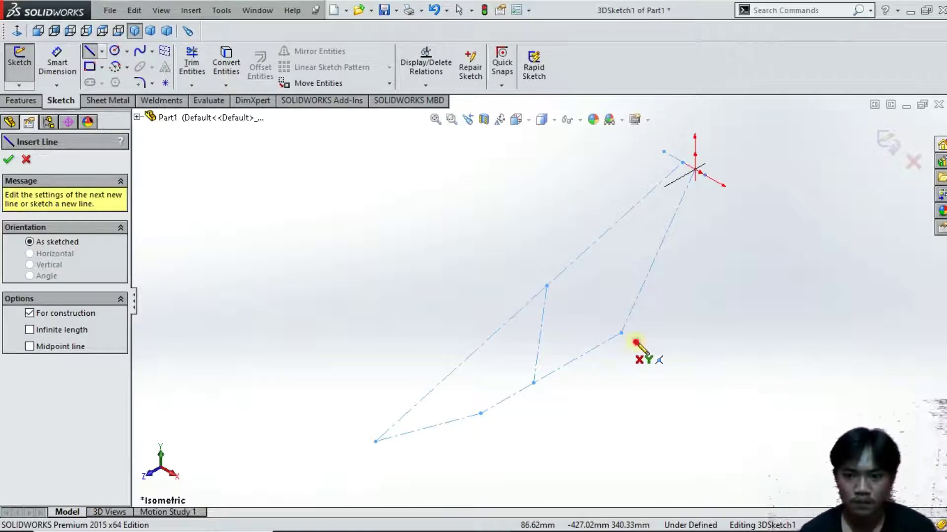
{"action": "left_click", "coordinate": [636, 342]}
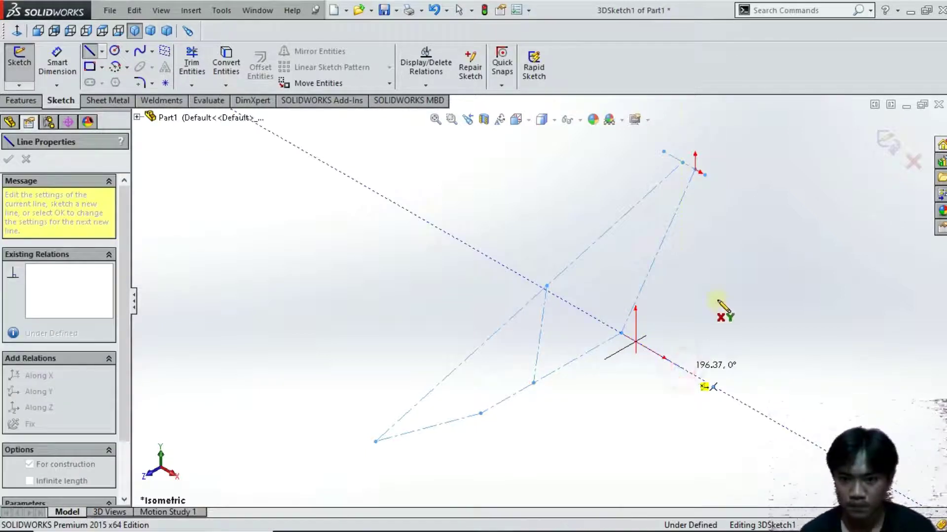
{"action": "right_click", "coordinate": [723, 310]}
{"action": "left_click", "coordinate": [740, 311]}
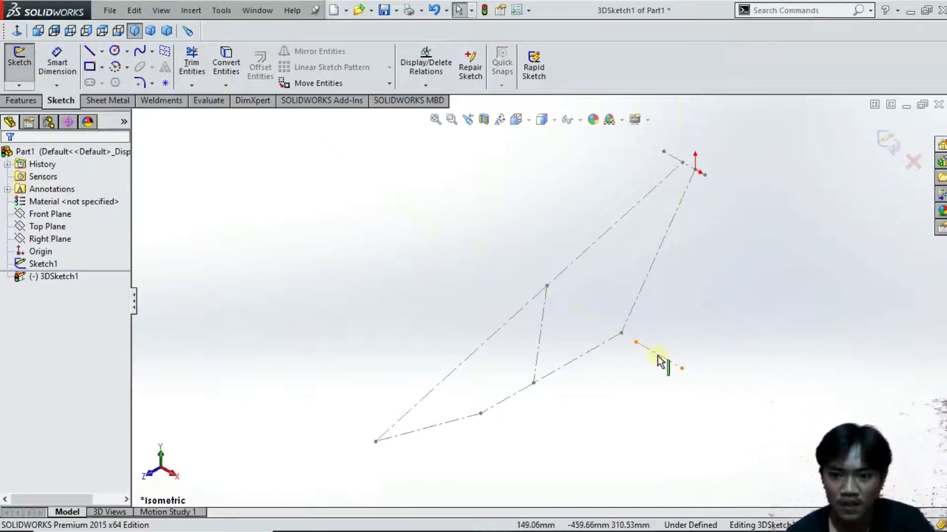
- Make the front endpoint of the horizontal bottom line the midpoint of the new centerline
{"action": "left_click", "coordinate": [636, 340]}
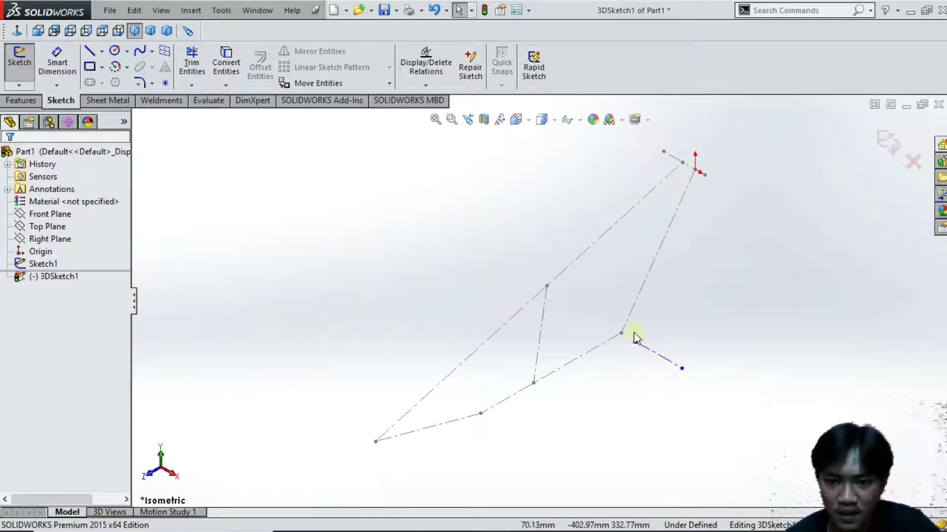
{"action": "left_click", "coordinate": [655, 355]}
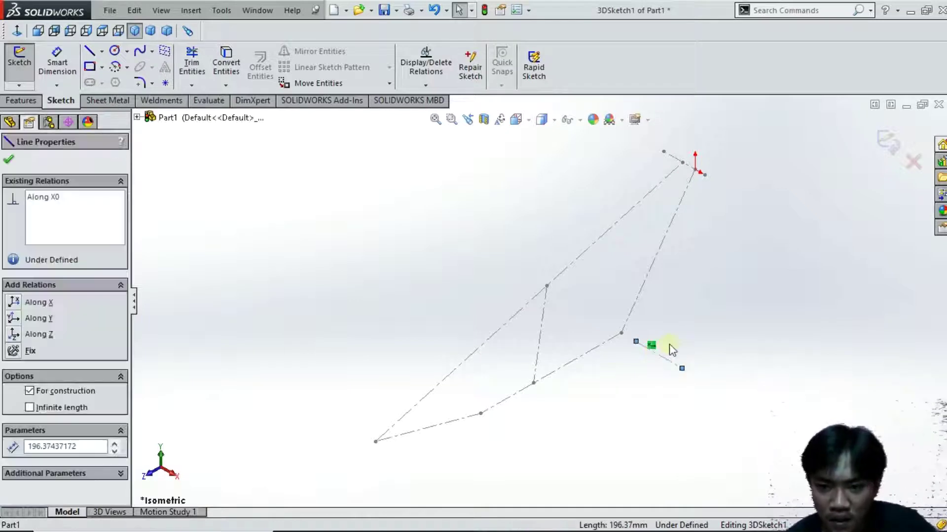
{"action": "left_click", "coordinate": [621, 334], "text": "ctrl"}
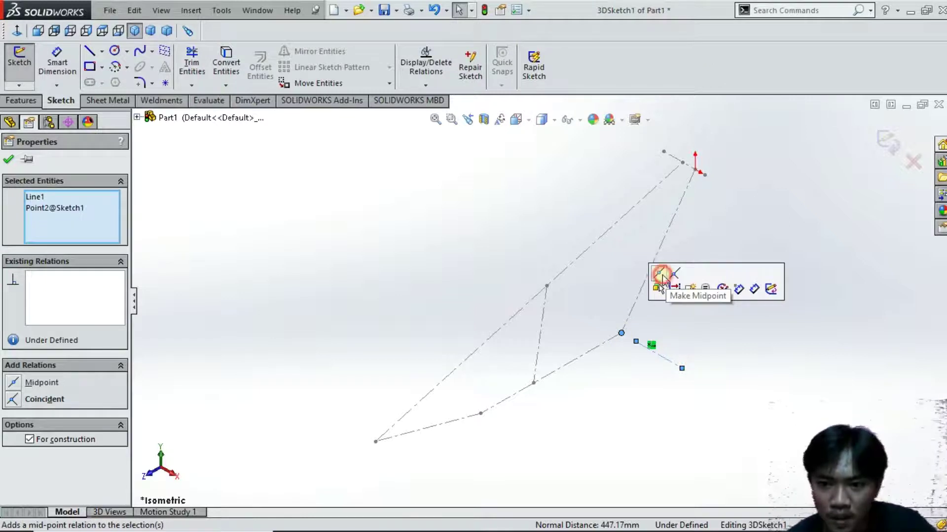
{"action": "left_click", "coordinate": [662, 282]}
- Dimension the length of the front cross centerline to 200 mm, and finish dimensioning
{"action": "right_click_drag", "start_coordinate": [704, 323], "coordinate": [725, 241]}
{"action": "left_click", "coordinate": [641, 347]}
{"action": "left_click", "coordinate": [648, 320]}
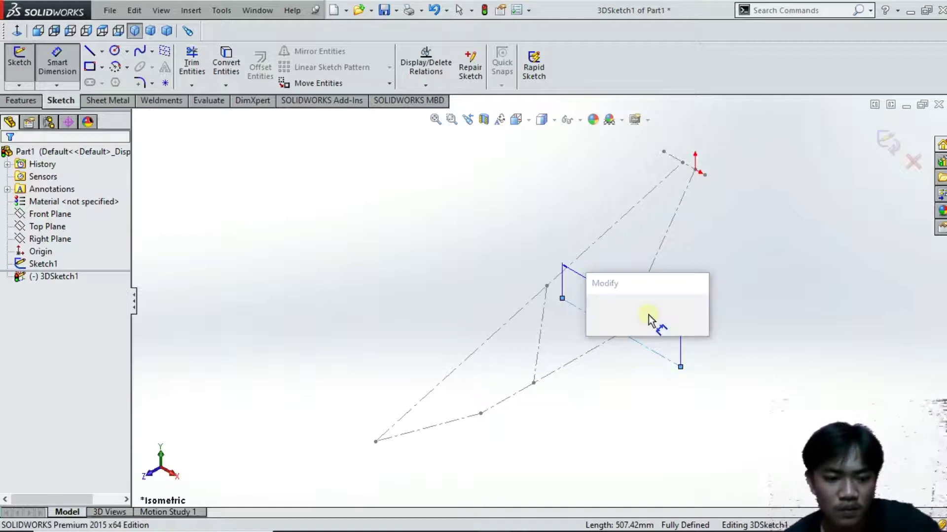
{"action": "type", "text": "200"}
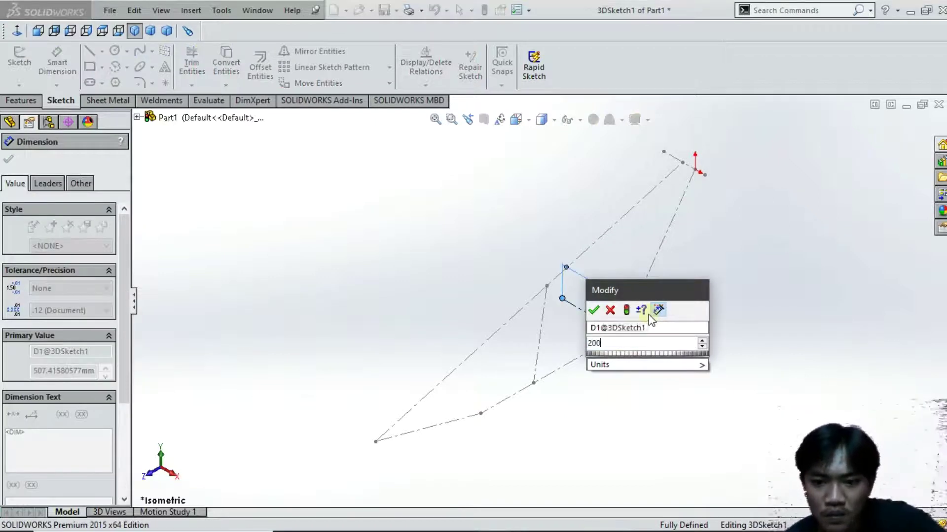
{"action": "key", "text": "Return"}
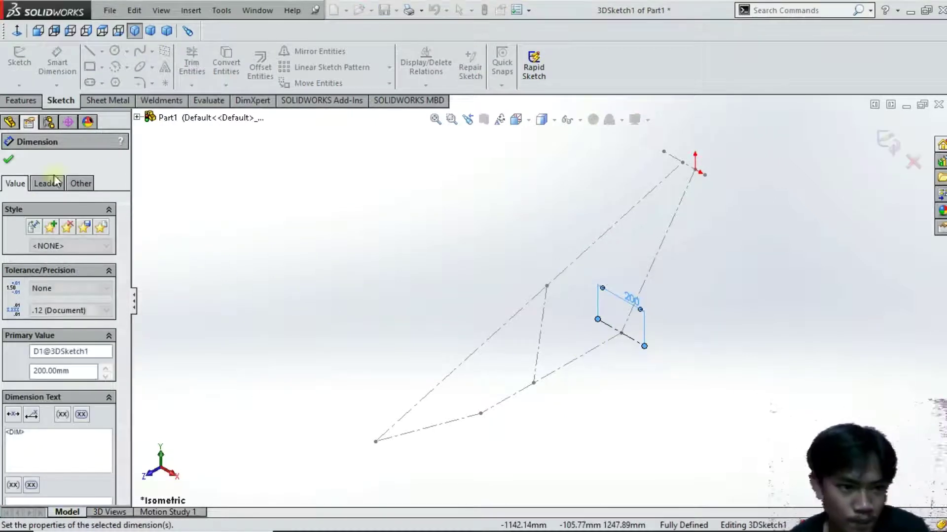
{"action": "left_click", "coordinate": [10, 160]}
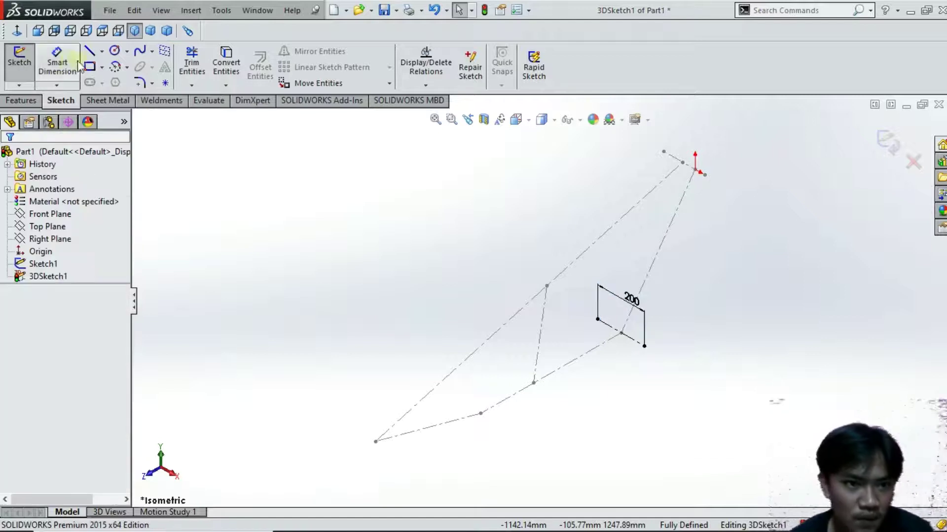
- Sketch a centerline about 271 mm long along the X axis beside the rear endpoint of the horizontal bottom line
{"action": "left_click", "coordinate": [101, 50]}
{"action": "left_click", "coordinate": [109, 80]}
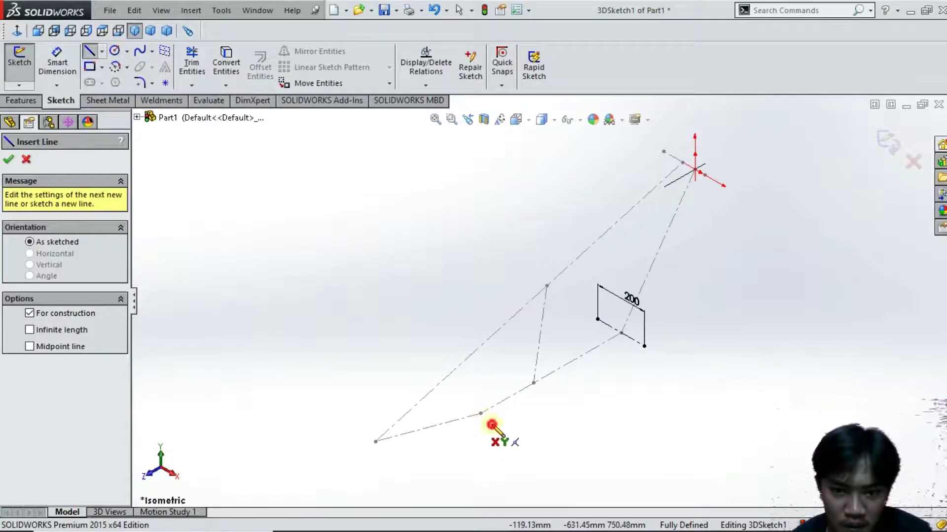
{"action": "left_click", "coordinate": [491, 425]}
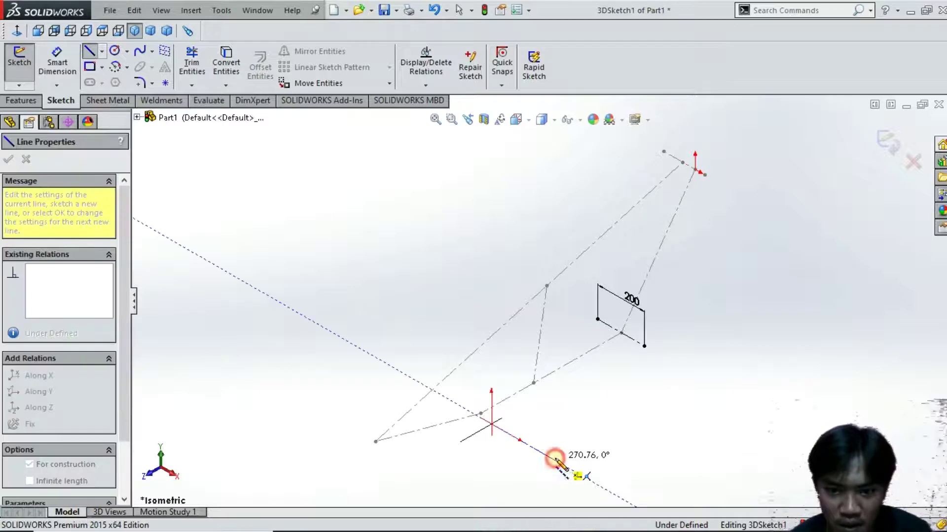
{"action": "left_click", "coordinate": [556, 461]}
{"action": "right_click", "coordinate": [587, 428]}
{"action": "key", "text": "Escape"}
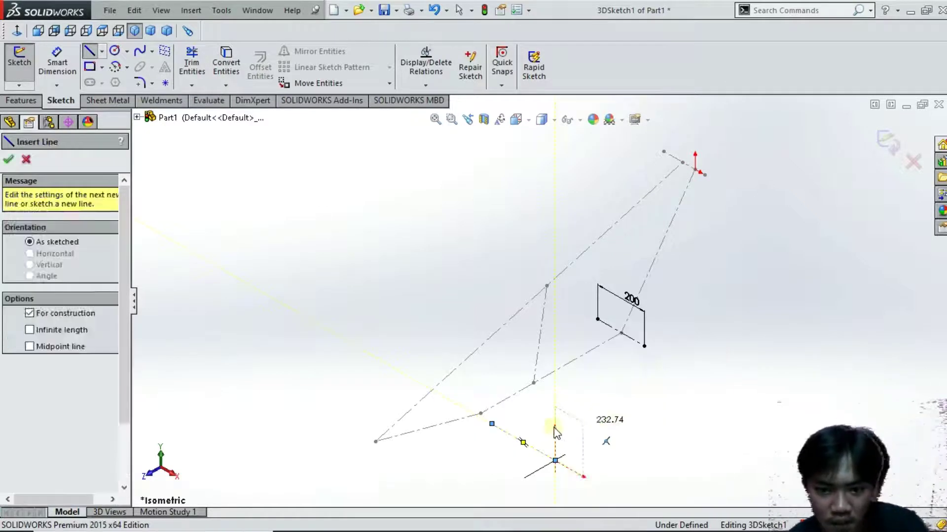
{"action": "key", "text": "Escape"}
- Make the rear endpoint of the horizontal bottom line the midpoint of the new centerline
{"action": "left_click", "coordinate": [527, 444]}
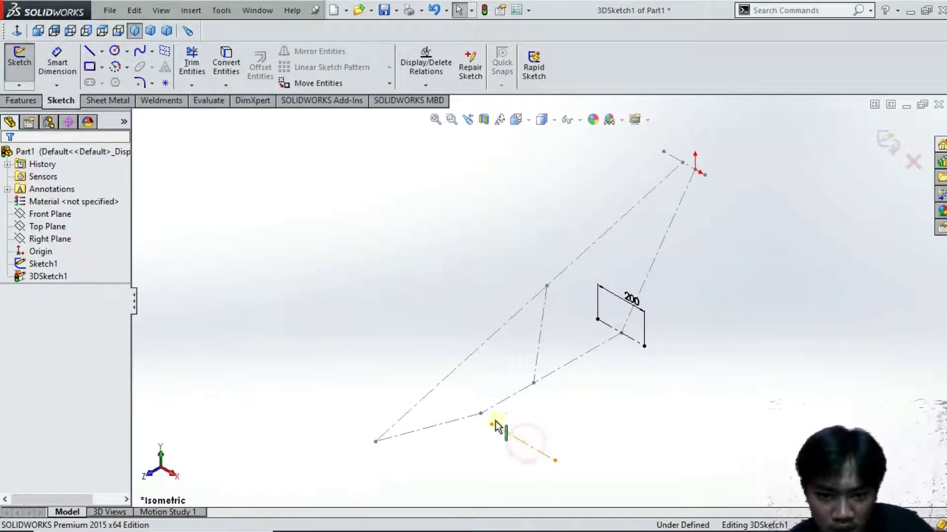
{"action": "left_click", "coordinate": [481, 414], "text": "ctrl"}
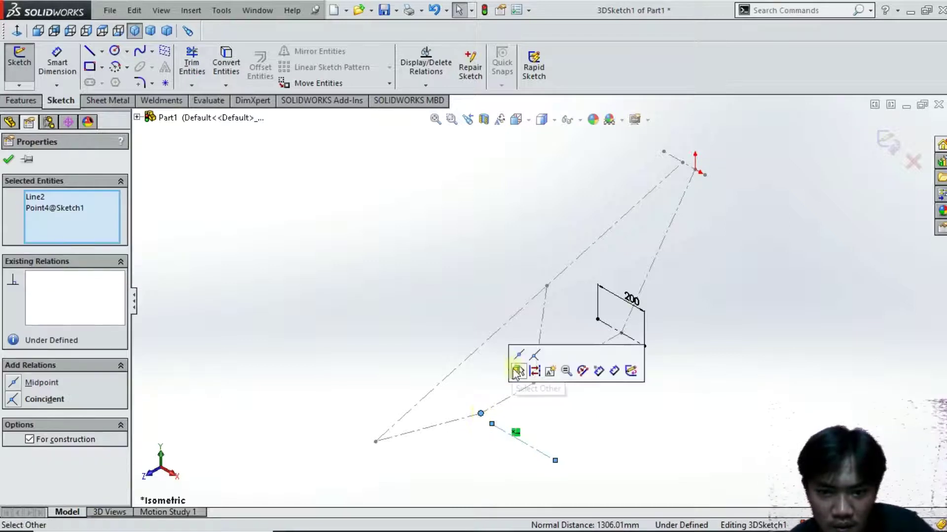
{"action": "left_click", "coordinate": [516, 367]}
- Dimension the length of the cross centerline at the horizontal bottom line's rear endpoint to 200 mm
{"action": "right_click_drag", "start_coordinate": [598, 425], "coordinate": [602, 378]}
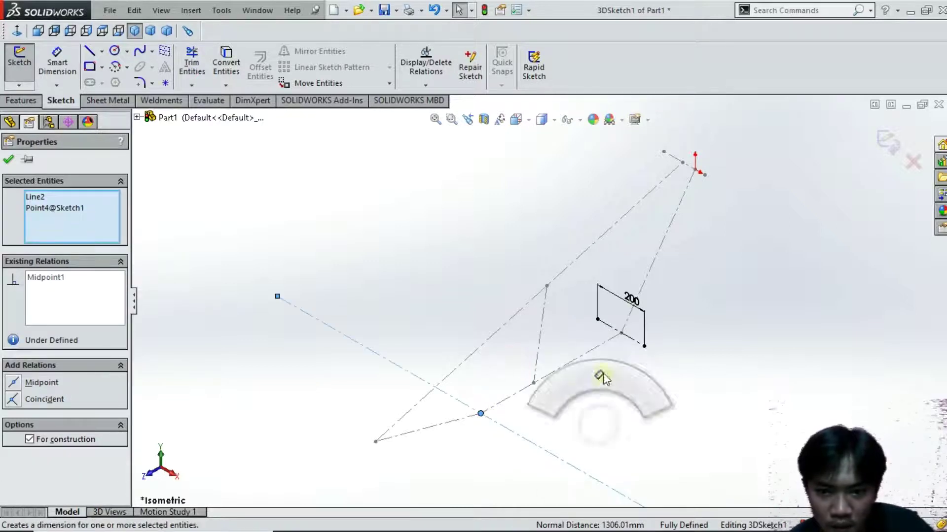
{"action": "left_click", "coordinate": [532, 443]}
{"action": "left_click", "coordinate": [532, 416]}
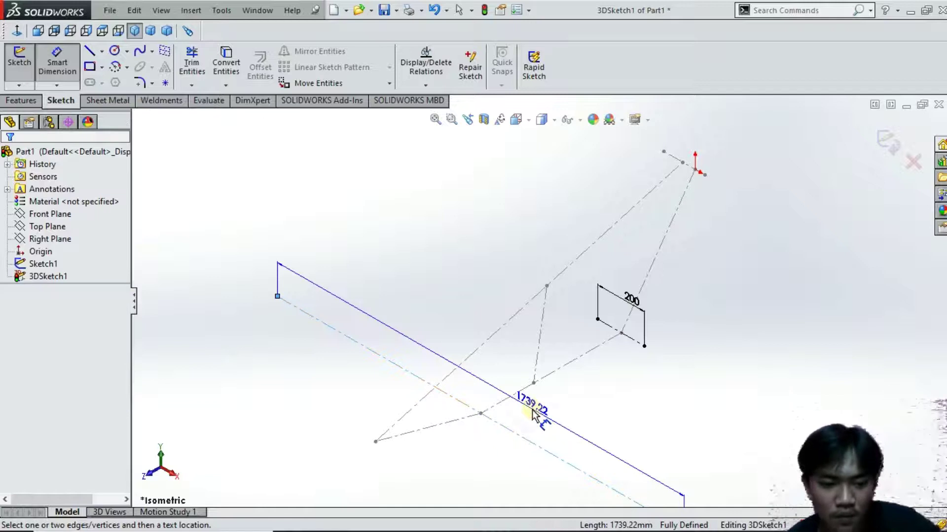
{"action": "type", "text": "200"}
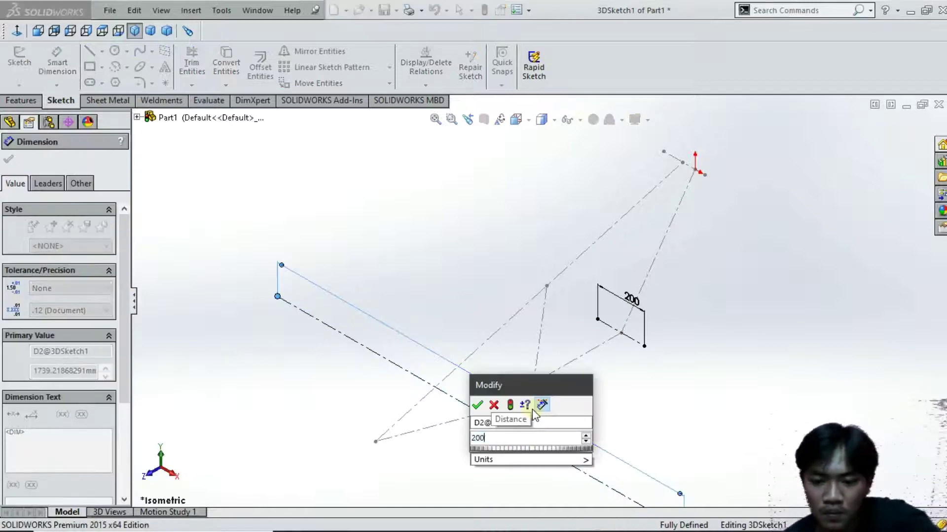
{"action": "key", "text": "Return"}
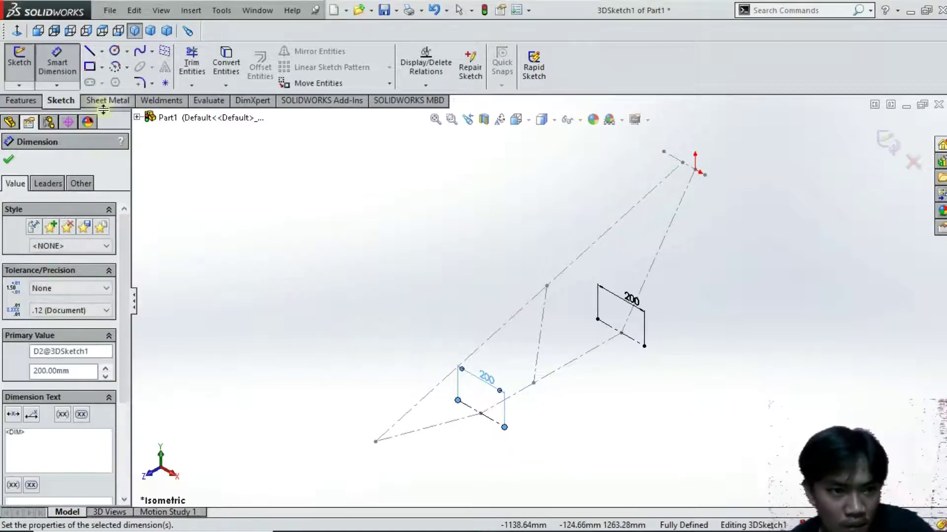
- Sketch a short centerline along the X axis beside the rear tip where the long upper line meets the sloped bottom line
{"action": "left_click", "coordinate": [101, 52]}
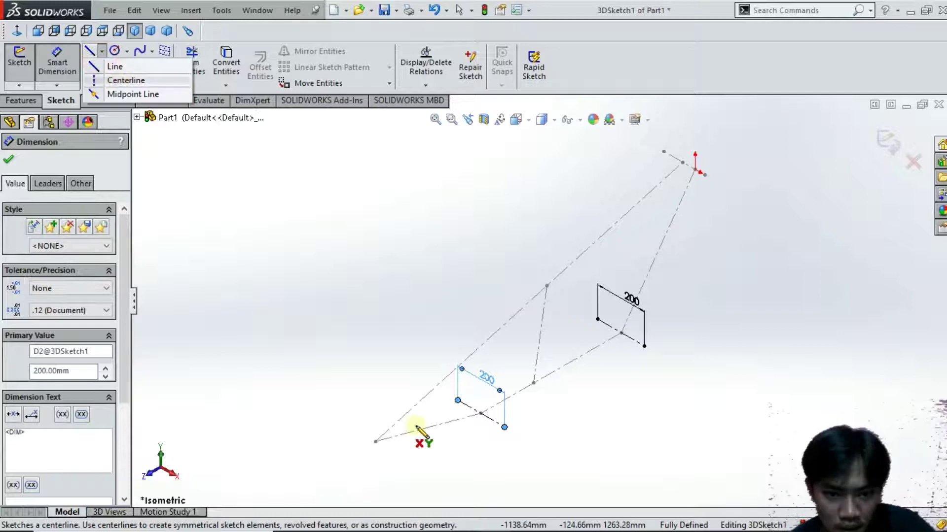
{"action": "left_click", "coordinate": [446, 490]}
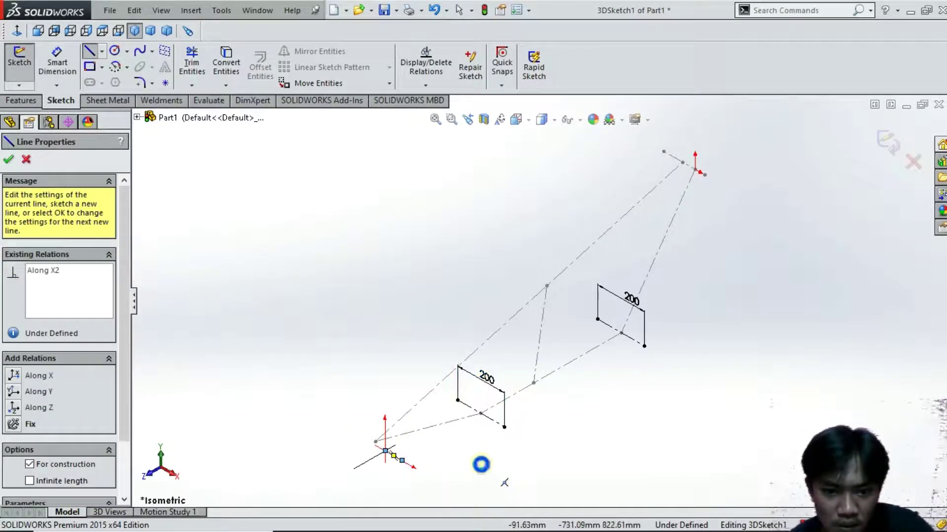
{"action": "right_click", "coordinate": [482, 465]}
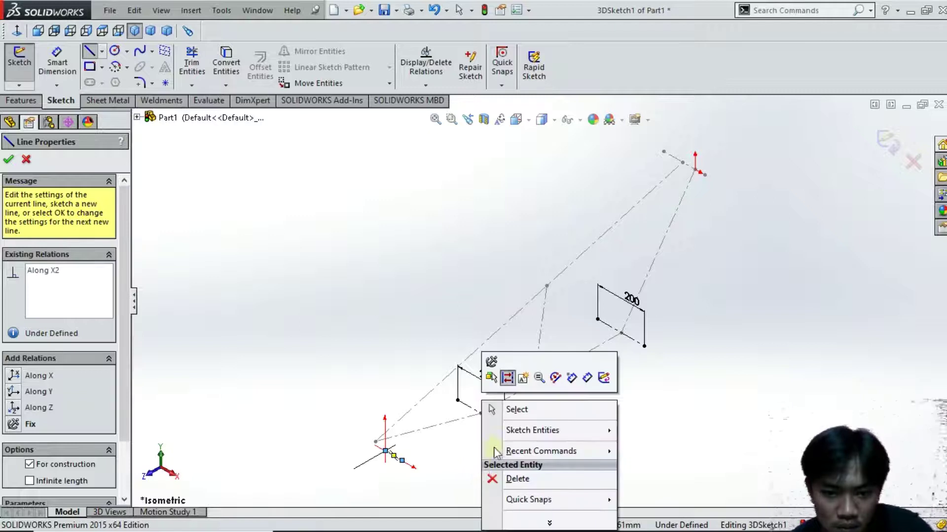
{"action": "left_click", "coordinate": [509, 411]}
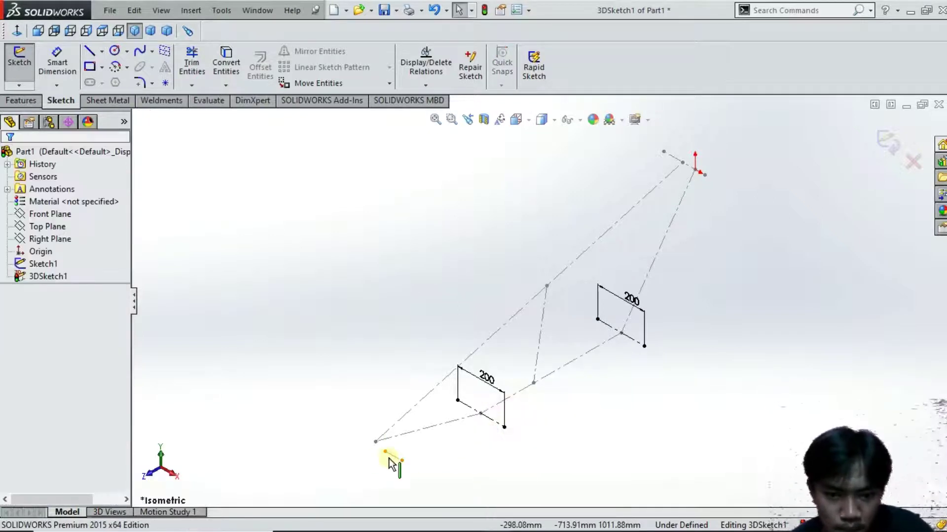
- Make the frame's rear tip point the midpoint of the new short centerline
{"action": "left_click_drag", "start_coordinate": [386, 451], "coordinate": [376, 443]}
{"action": "left_click", "coordinate": [377, 443]}
{"action": "left_click", "coordinate": [377, 443], "text": "ctrl"}
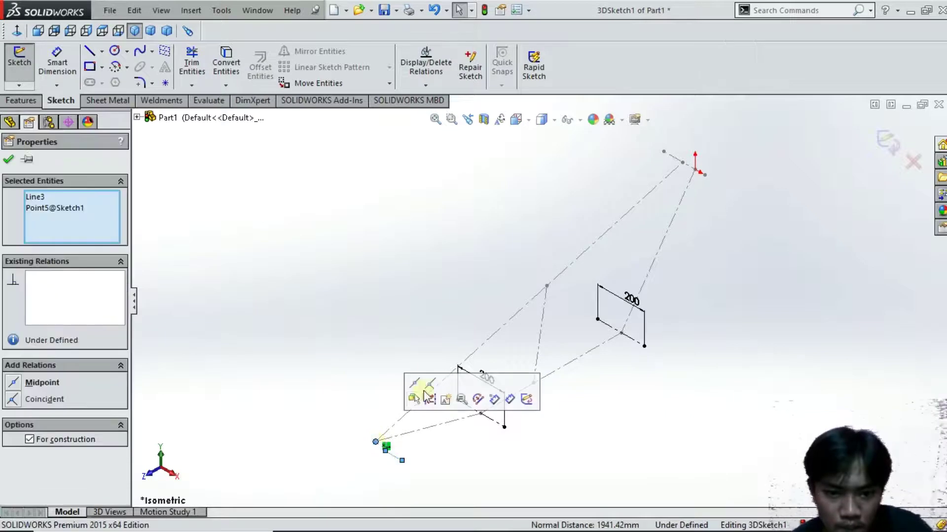
{"action": "left_click", "coordinate": [414, 385]}
- Dimension the length of the cross centerline at the rear tip to 200 mm, and finish dimensioning
{"action": "right_click_drag", "start_coordinate": [334, 380], "coordinate": [358, 309]}
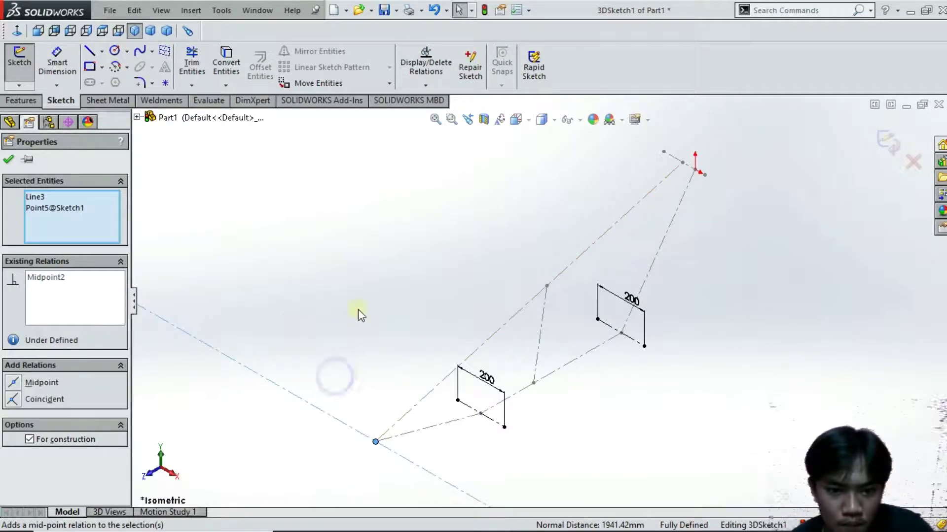
{"action": "left_click", "coordinate": [355, 430]}
{"action": "left_click", "coordinate": [365, 413]}
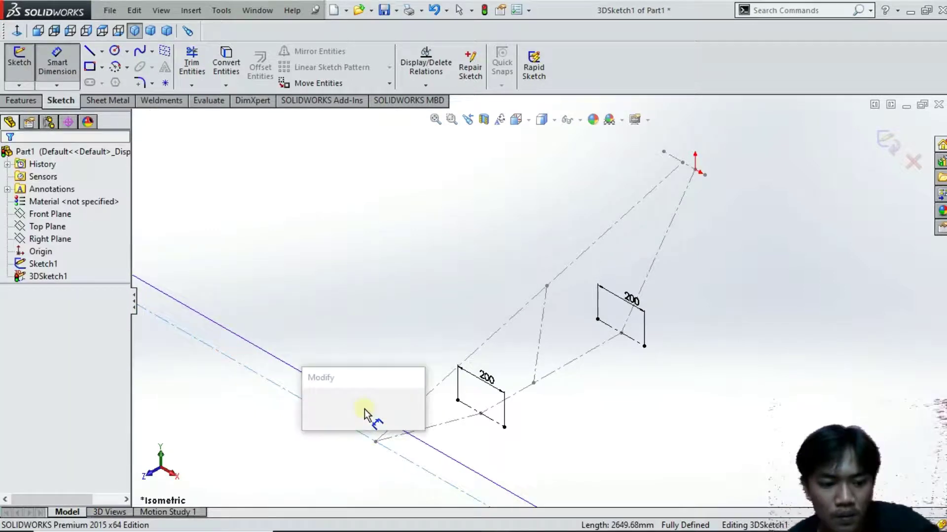
{"action": "type", "text": "200"}
{"action": "key", "text": "Return"}
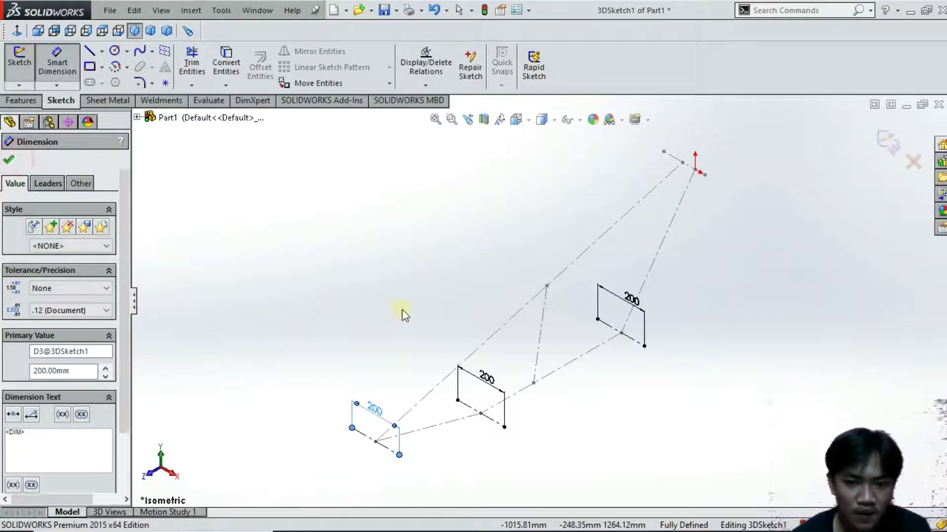
{"action": "key", "text": "Escape"}
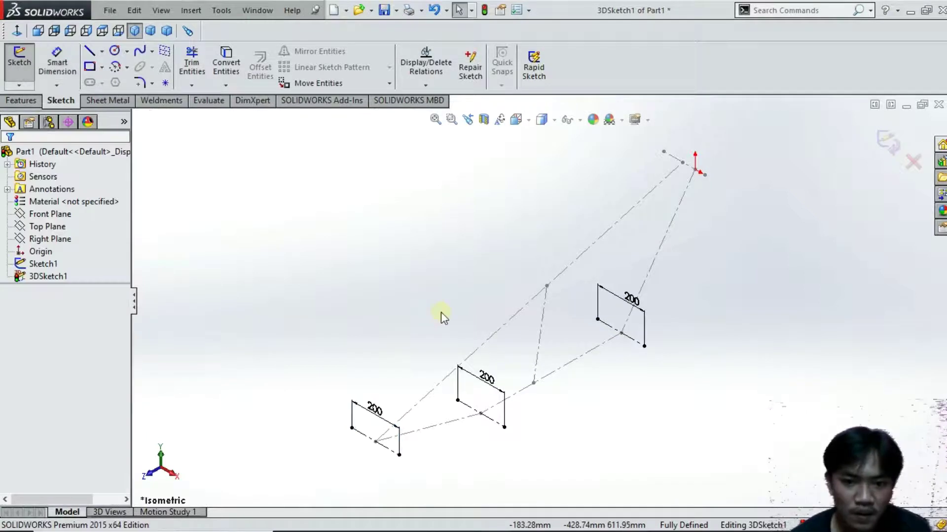
- Sketch a centerline about 101 mm long in the positive X direction, starting on the long upper line between the strut and the rear tip
{"action": "left_click", "coordinate": [102, 51]}
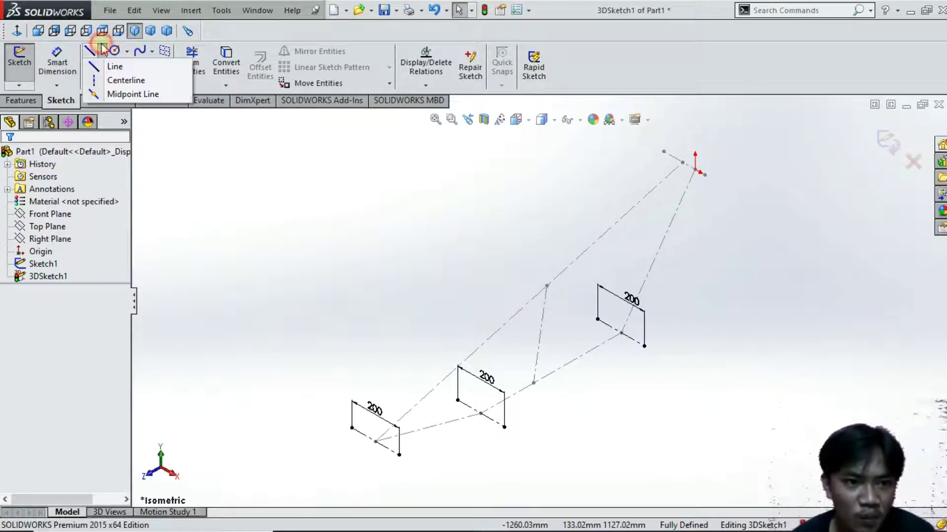
{"action": "left_click", "coordinate": [126, 80]}
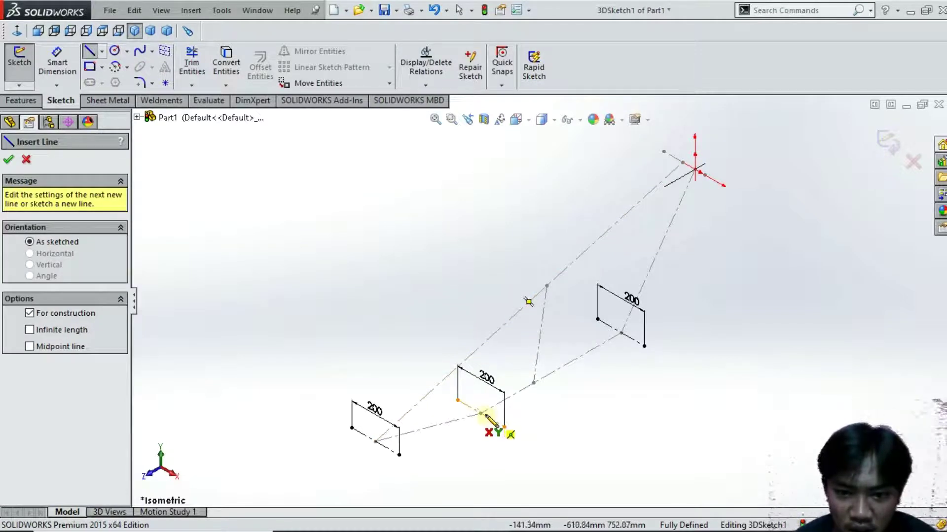
{"action": "left_click", "coordinate": [490, 338]}
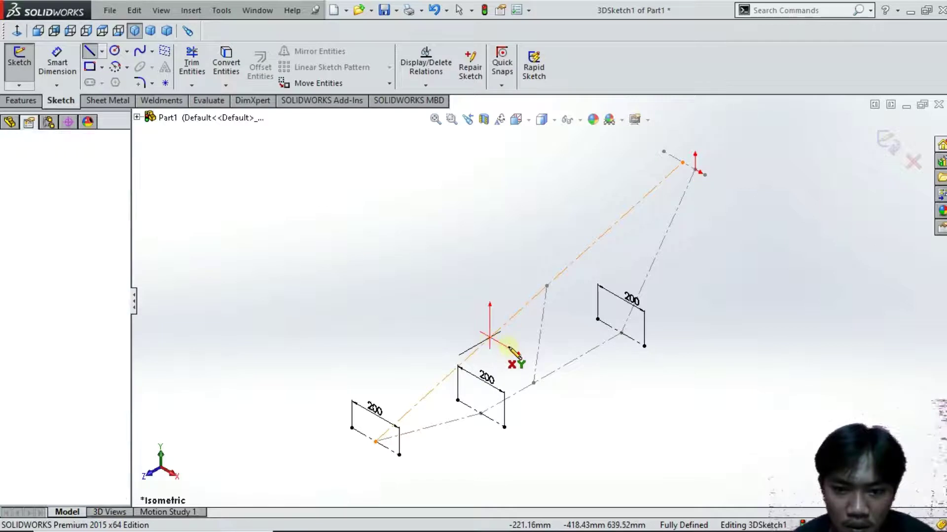
{"action": "left_click", "coordinate": [516, 353]}
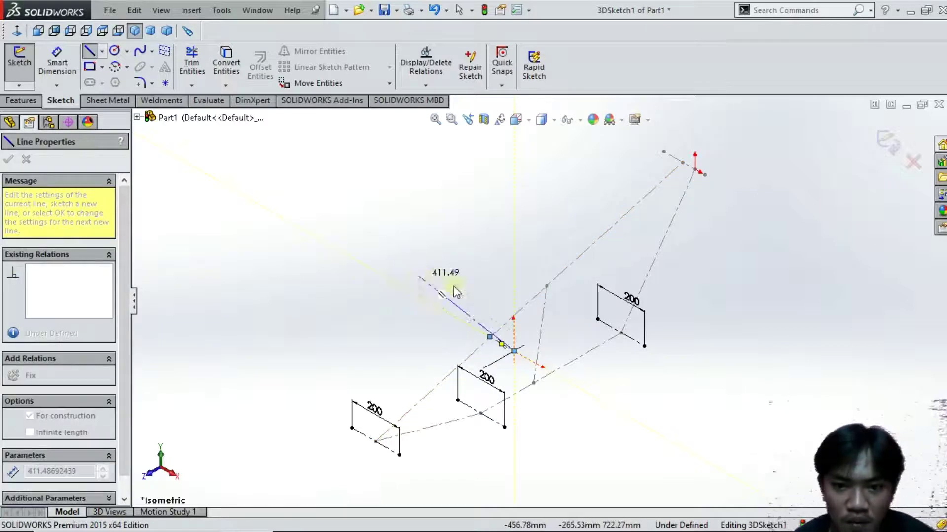
{"action": "key", "text": "Escape"}
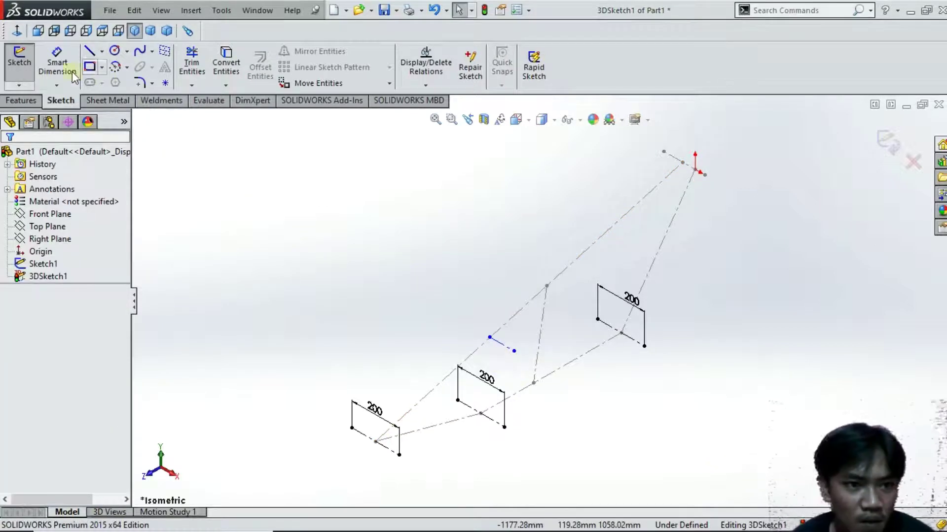
- Dimension the length of the centerline starting on the long upper line to 100 mm
{"action": "left_click", "coordinate": [58, 62]}
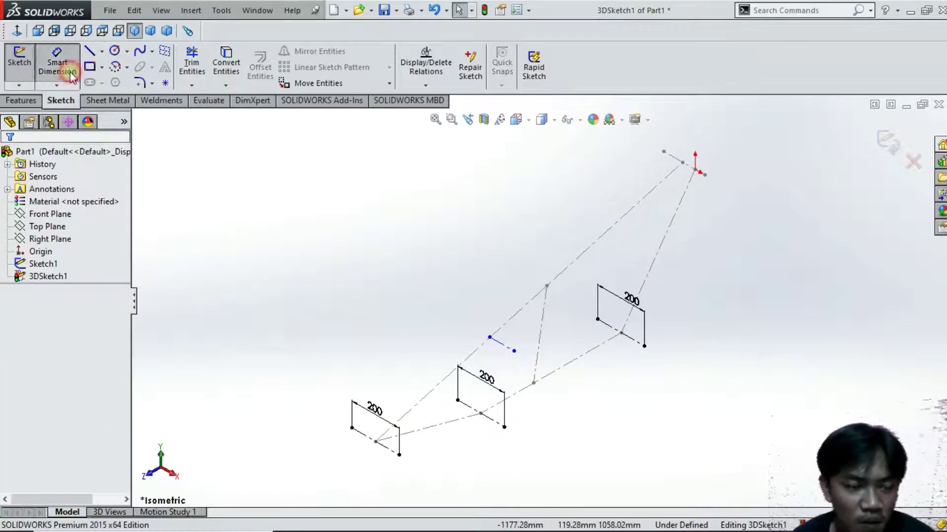
{"action": "left_click", "coordinate": [503, 346]}
{"action": "left_click", "coordinate": [502, 362]}
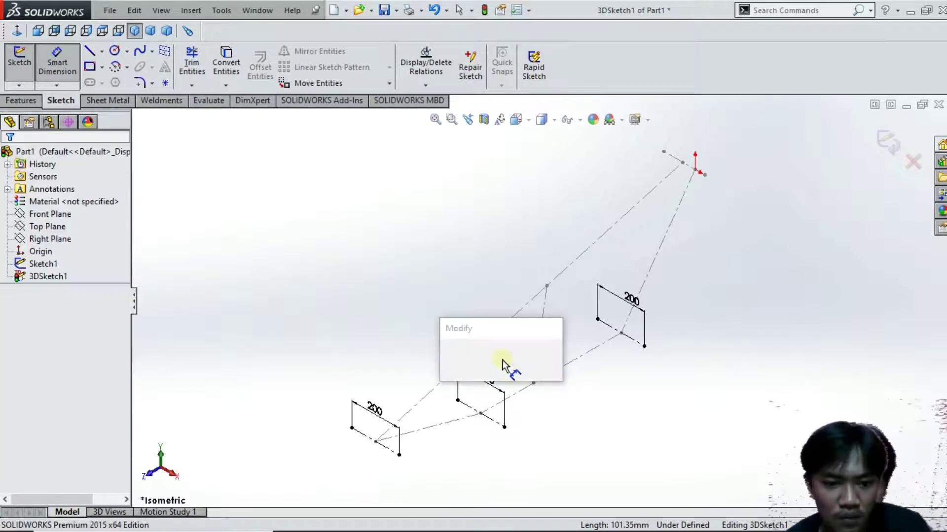
{"action": "type", "text": "100"}
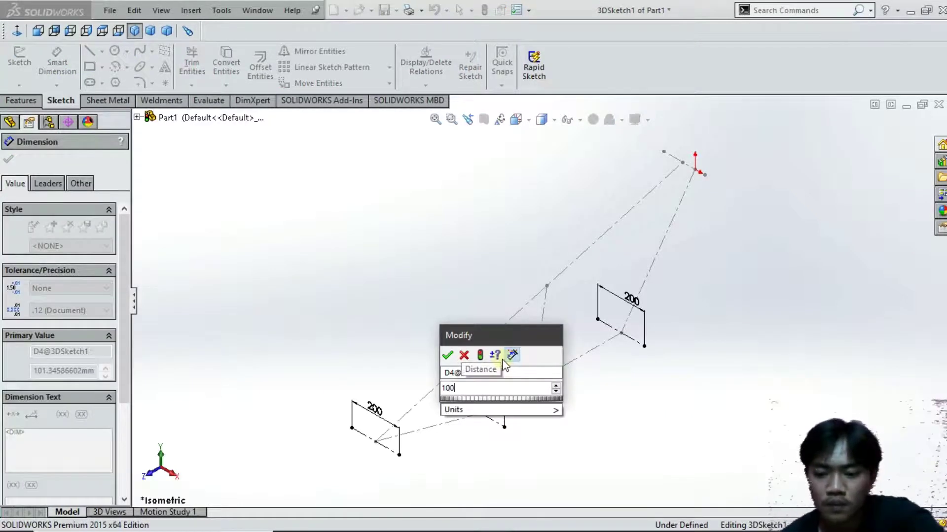
{"action": "key", "text": "Return"}
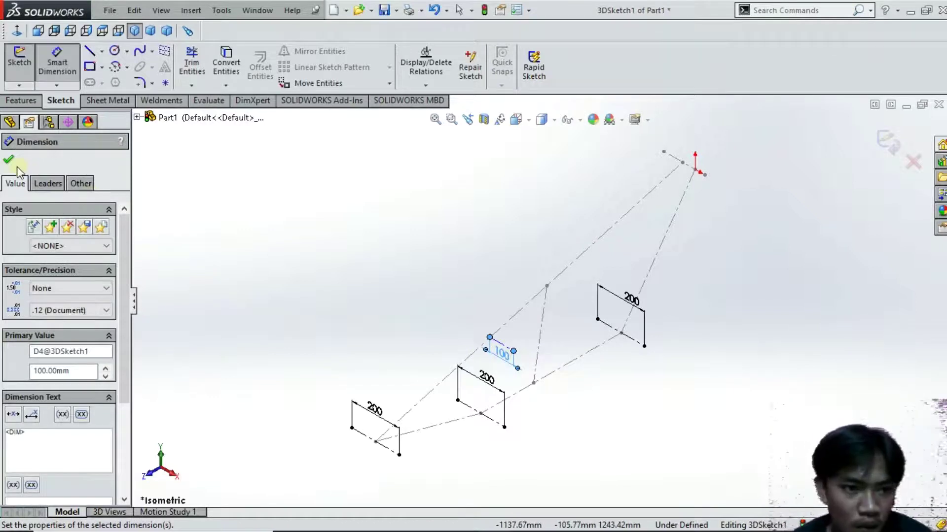
- Sketch a second centerline about 121 mm long from the same point on the long upper line, in the negative X direction
{"action": "left_click", "coordinate": [102, 52]}
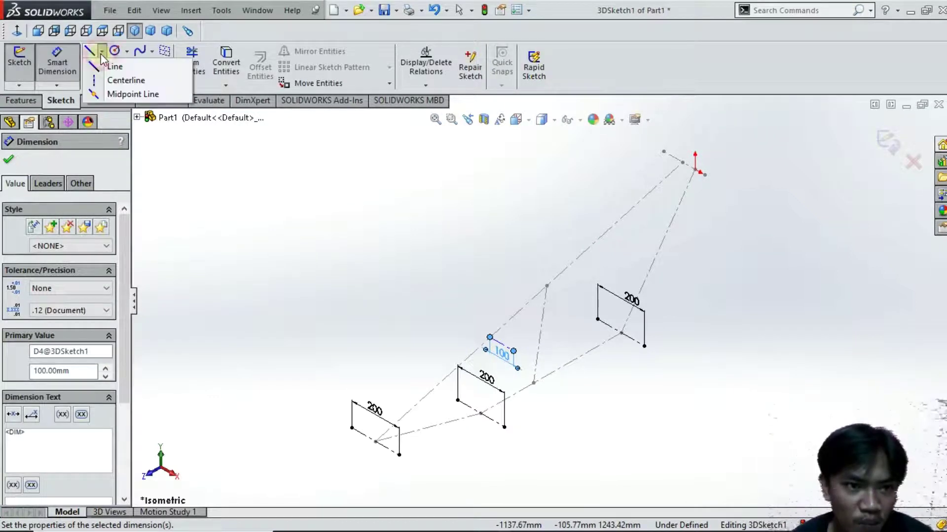
{"action": "left_click", "coordinate": [126, 80]}
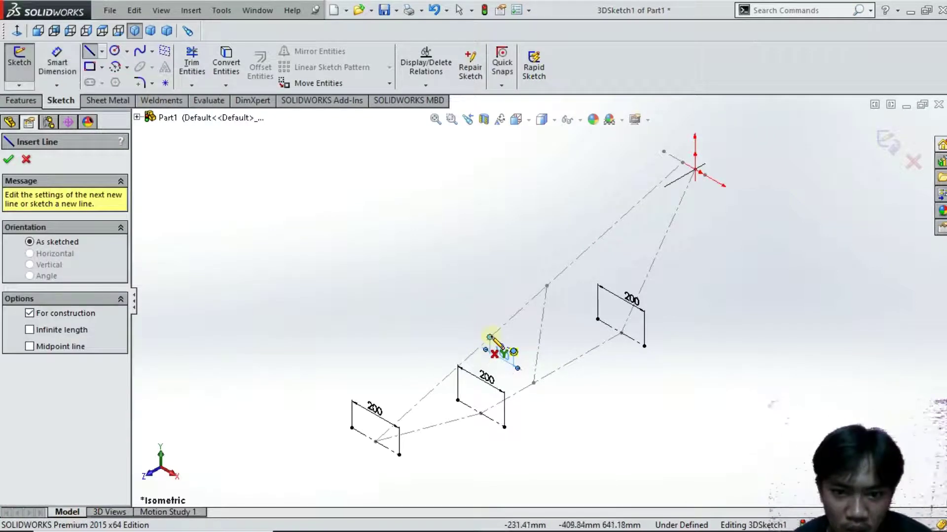
{"action": "scroll", "coordinate": [490, 338], "scroll_direction": "down", "scroll_amount": 4}
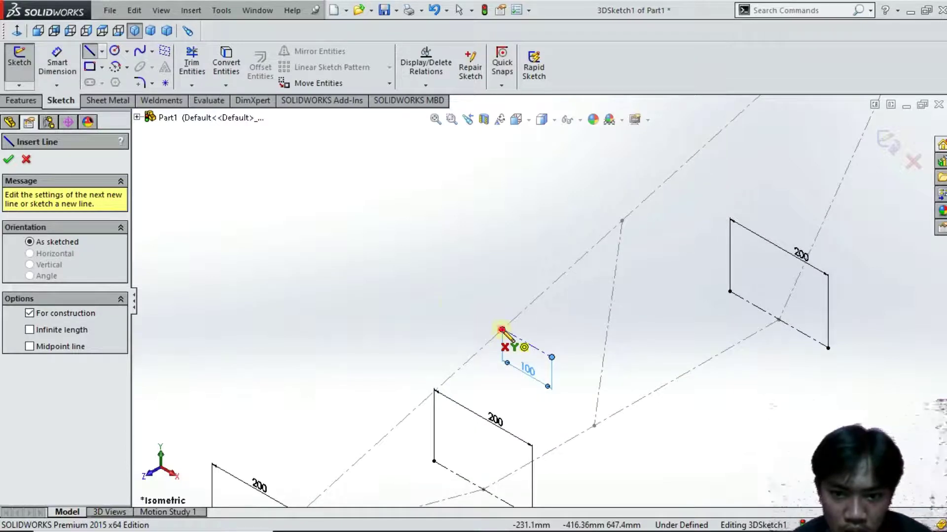
{"action": "left_click", "coordinate": [502, 329]}
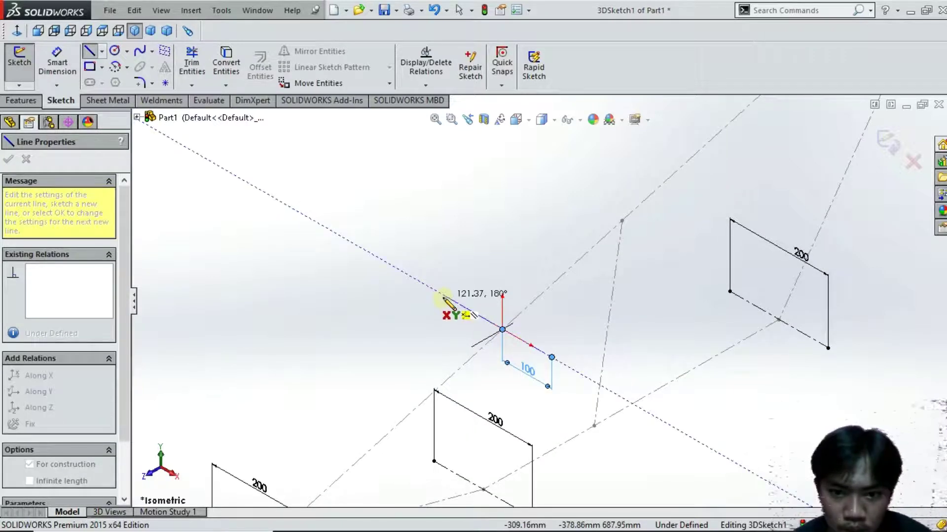
{"action": "left_click", "coordinate": [443, 298]}
{"action": "right_click", "coordinate": [285, 298]}
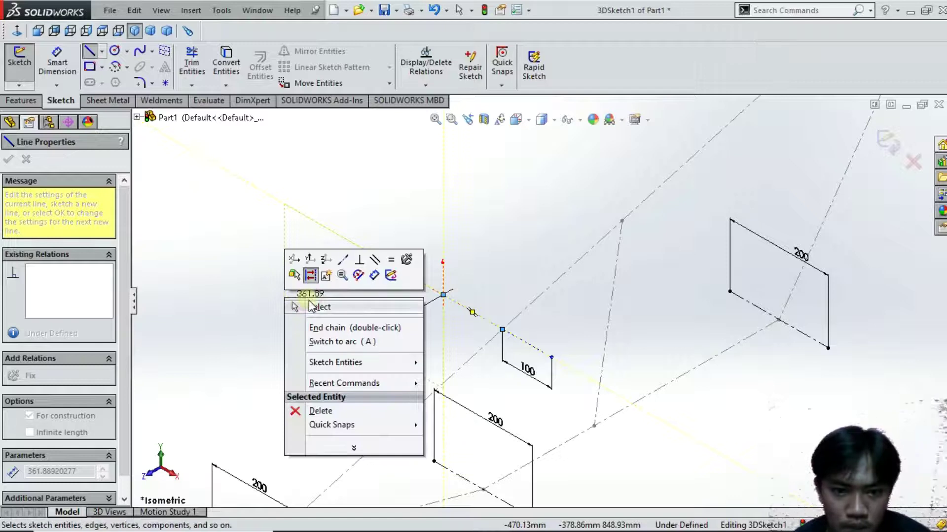
{"action": "left_click", "coordinate": [310, 304]}
- Dimension the second centerline, running in negative X from the point on the long upper line, to 100 mm and finish dimensioning
{"action": "left_click", "coordinate": [62, 73]}
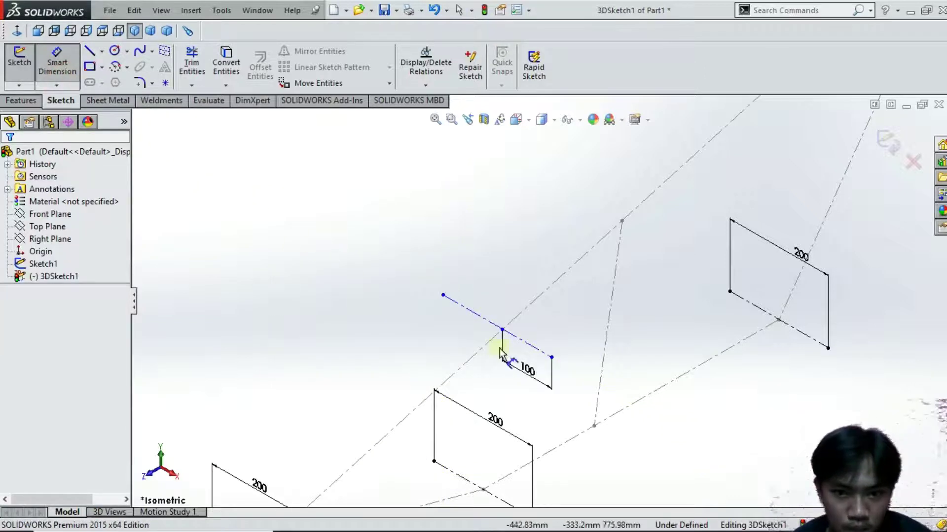
{"action": "left_click", "coordinate": [487, 315]}
{"action": "left_click", "coordinate": [495, 289]}
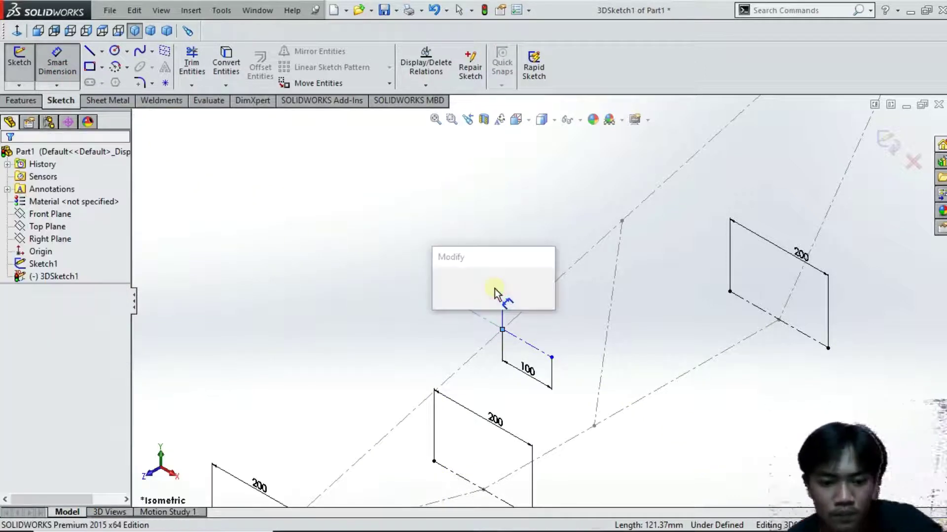
{"action": "type", "text": "100"}
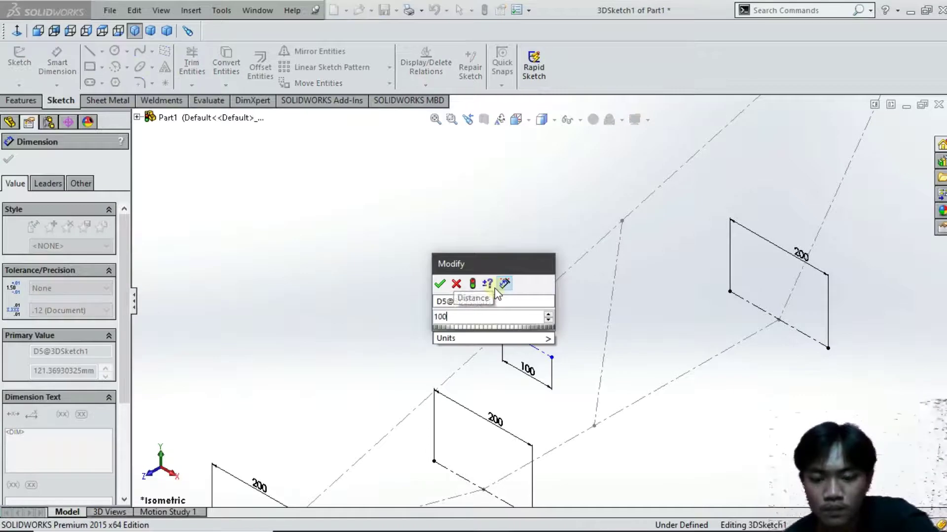
{"action": "key", "text": "Return"}
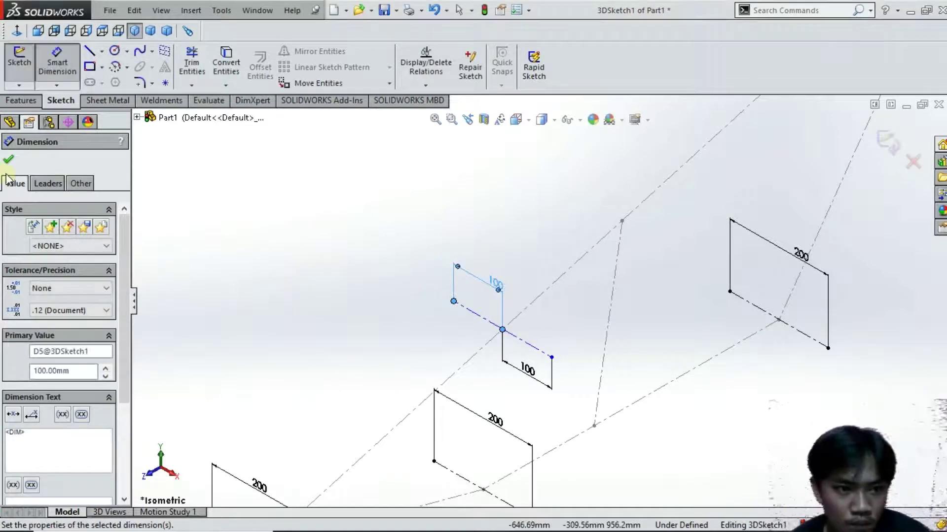
{"action": "left_click", "coordinate": [8, 163]}
{"action": "key", "text": "Escape"}
{"action": "key", "text": "f"}
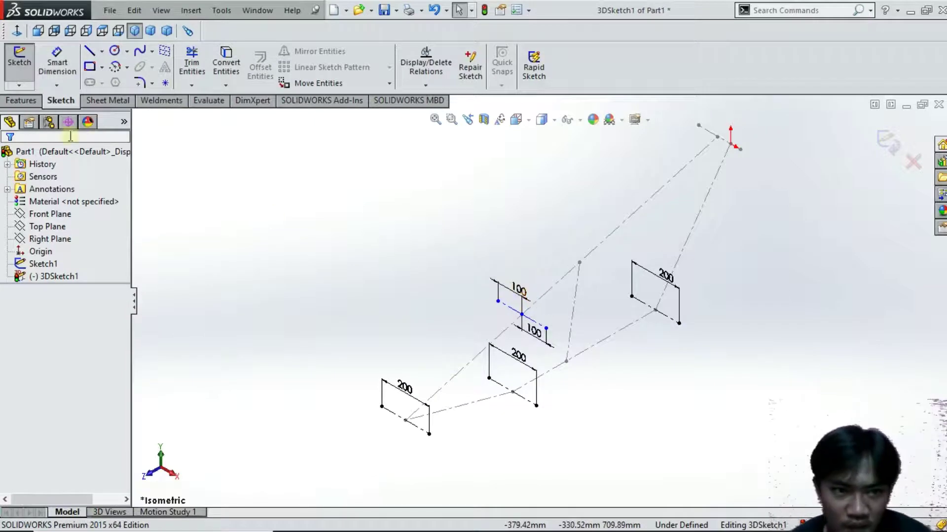
- Sketch solid lines from the upper line's front end to the top of the strut, and down the strut to its base
{"action": "left_click", "coordinate": [101, 52]}
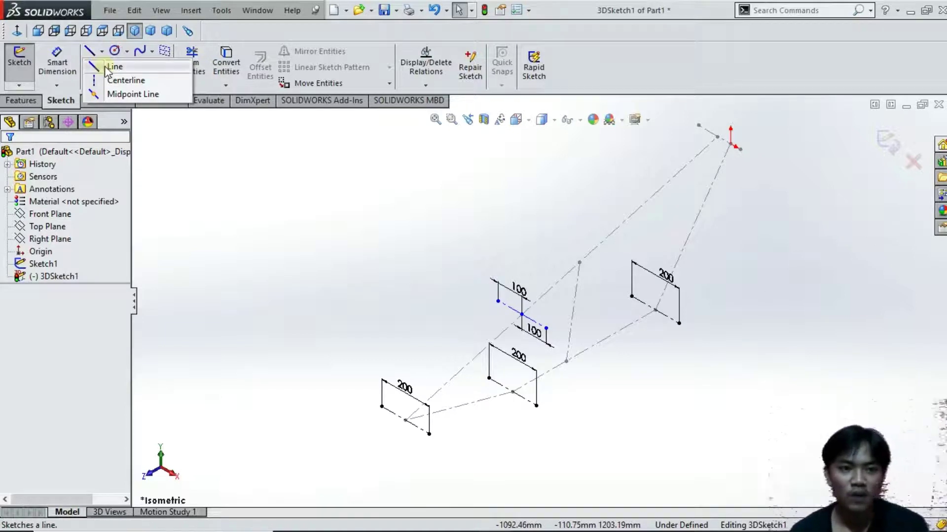
{"action": "left_click", "coordinate": [107, 67]}
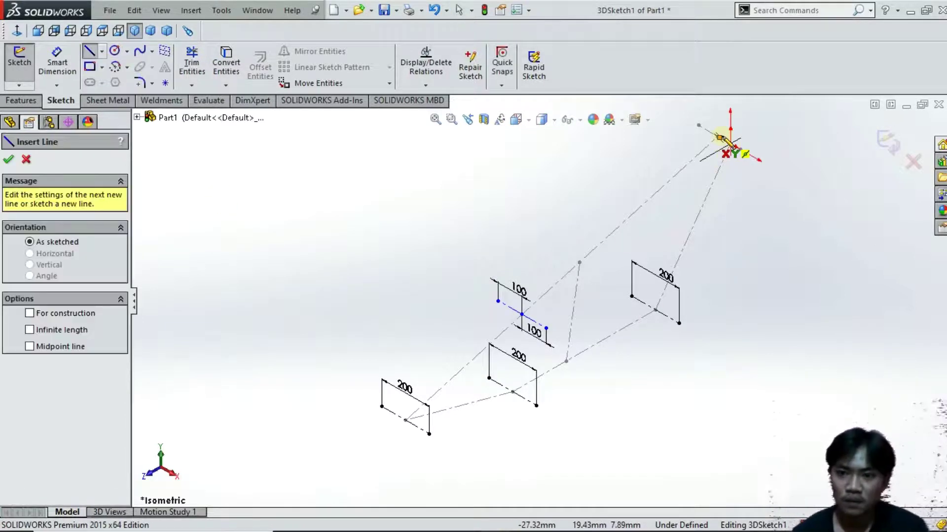
{"action": "scroll", "coordinate": [720, 138], "scroll_direction": "down", "scroll_amount": 2}
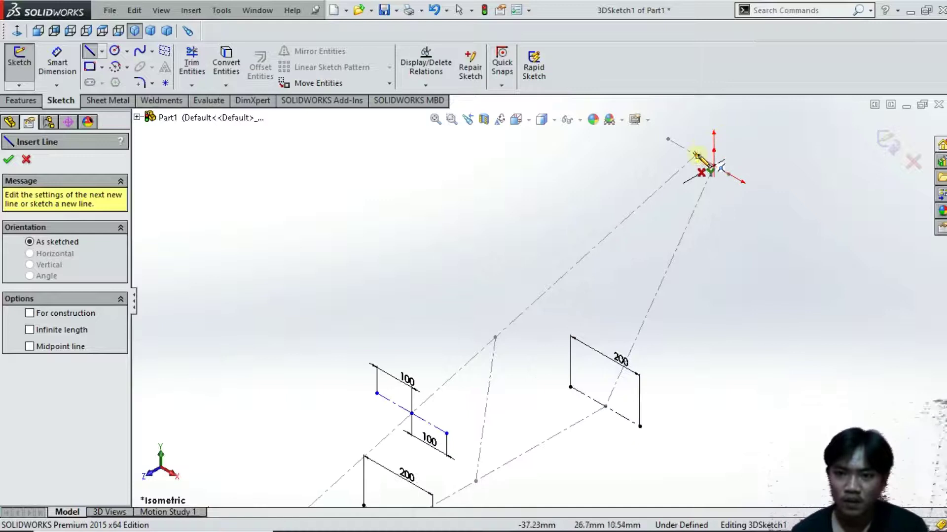
{"action": "left_click", "coordinate": [696, 156]}
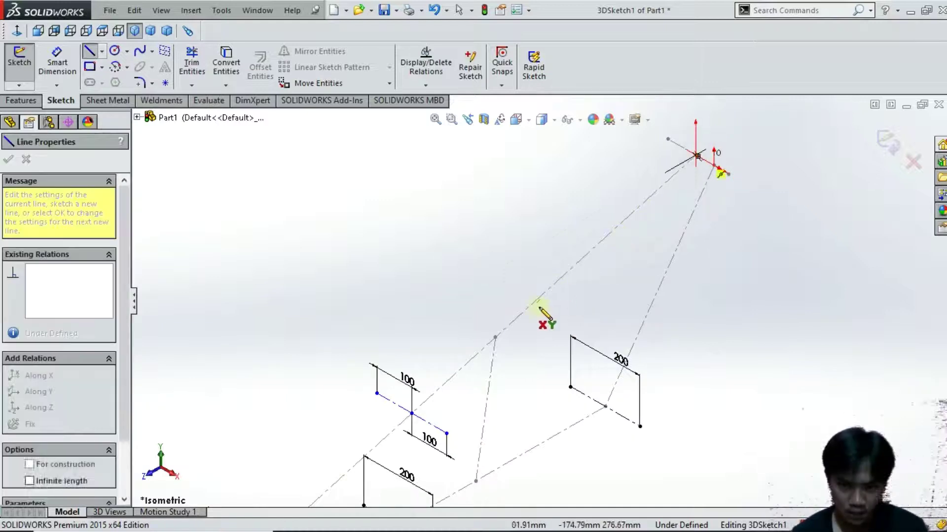
{"action": "left_click", "coordinate": [496, 337]}
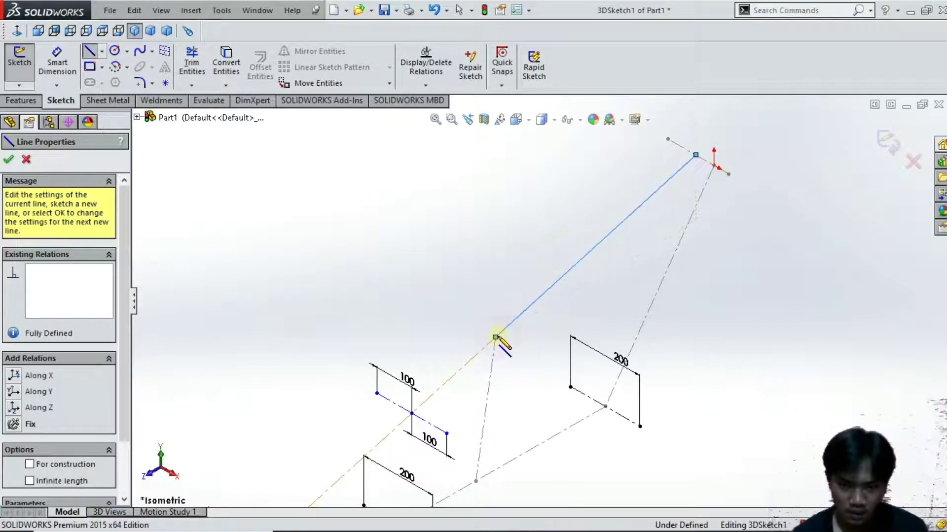
{"action": "double_click", "coordinate": [476, 481]}
{"action": "right_click", "coordinate": [408, 286]}
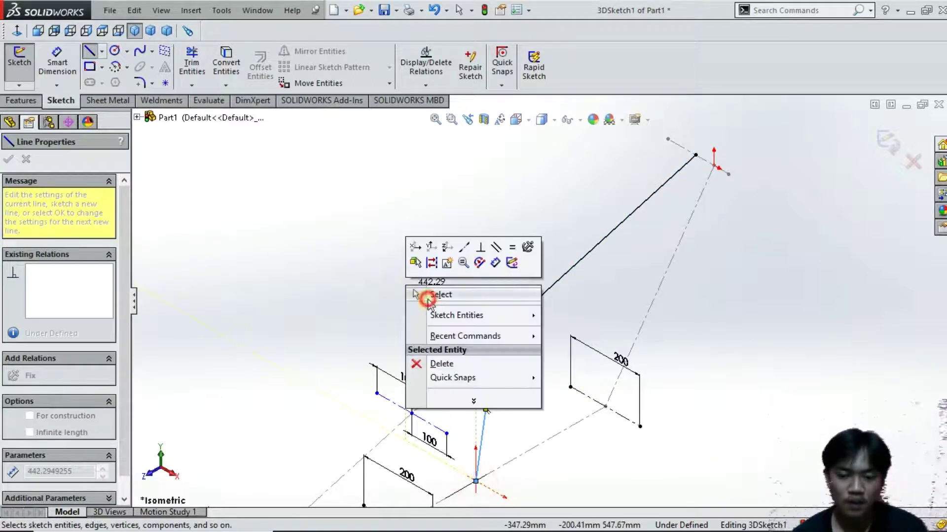
{"action": "left_click", "coordinate": [423, 295]}
{"action": "scroll", "coordinate": [586, 382], "scroll_direction": "up", "scroll_amount": 1}
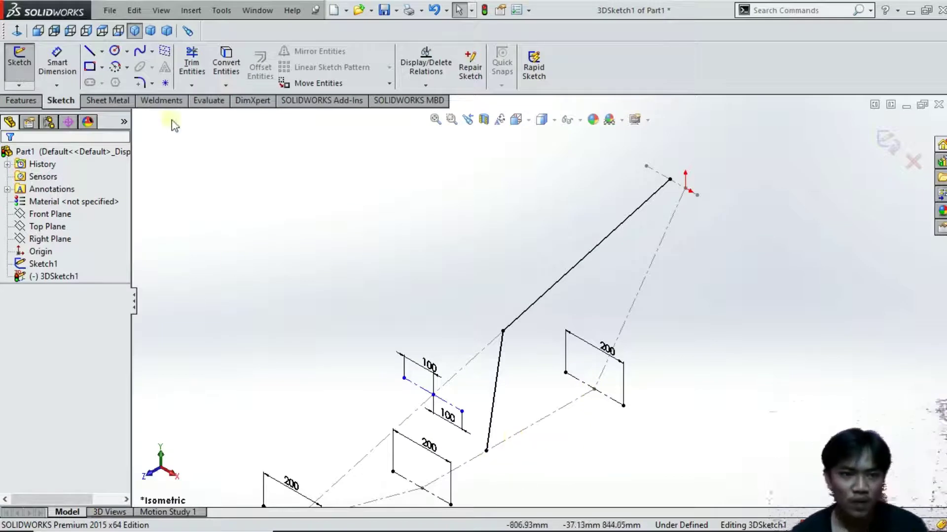
- Sketch a solid line about 220 mm long along the X direction, starting close to the strut's base
{"action": "left_click", "coordinate": [102, 51]}
{"action": "left_click", "coordinate": [110, 65]}
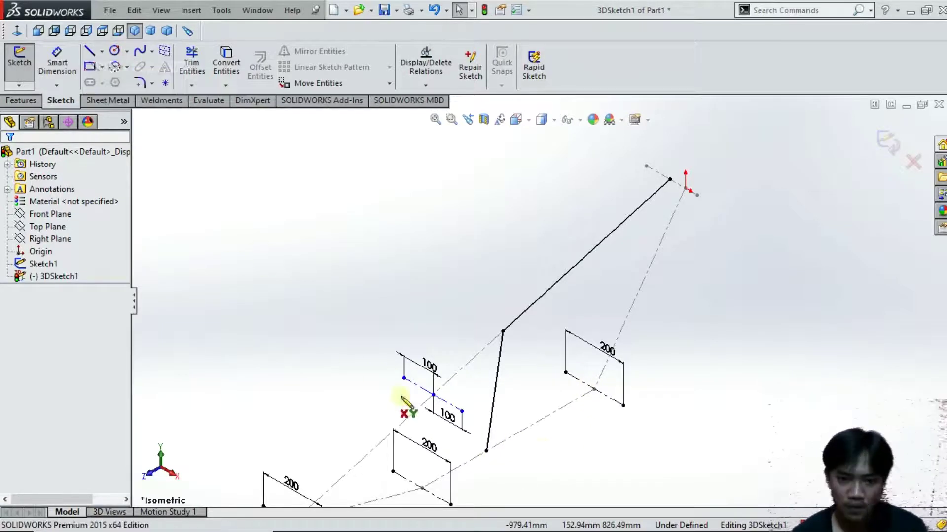
{"action": "left_click", "coordinate": [495, 460]}
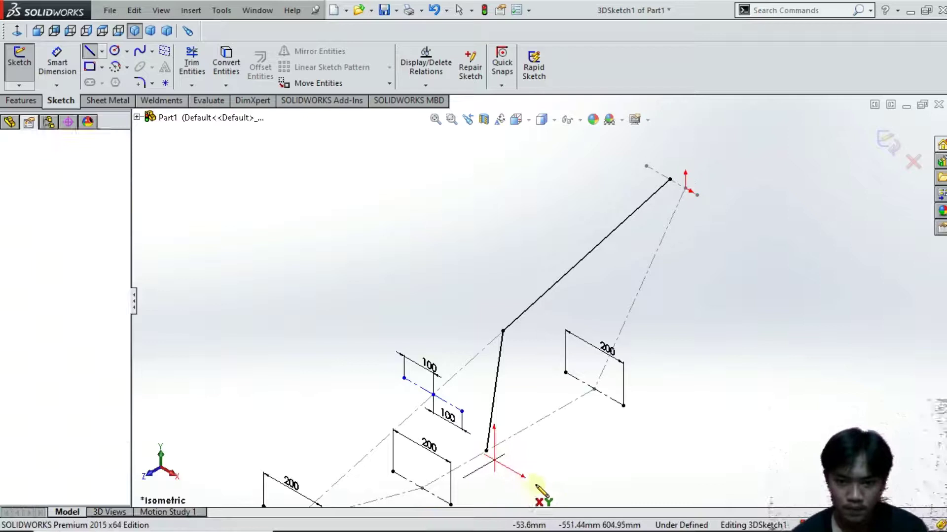
{"action": "left_click", "coordinate": [544, 488]}
{"action": "right_click", "coordinate": [578, 449]}
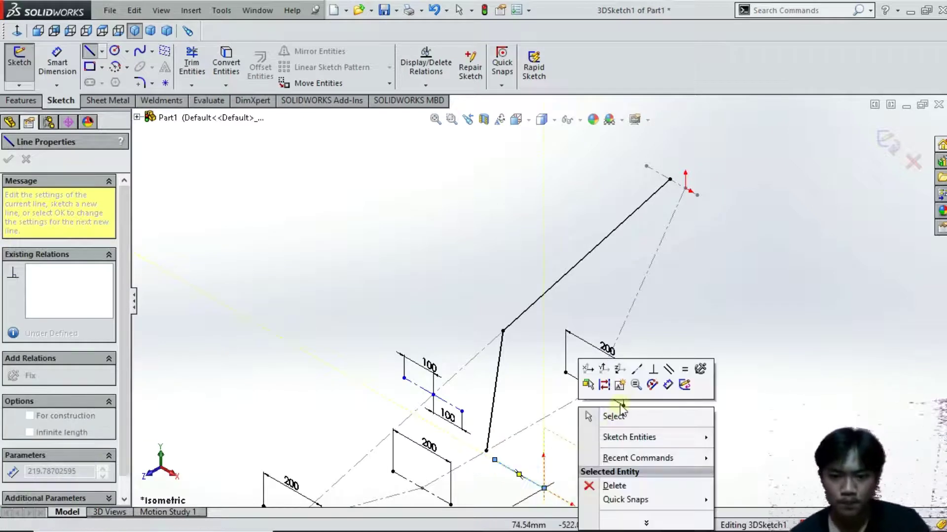
{"action": "left_click", "coordinate": [620, 417]}
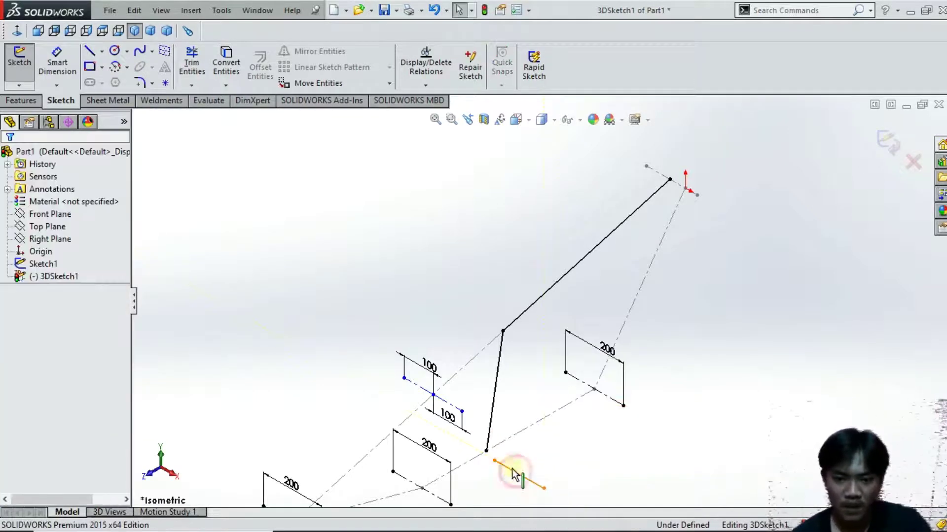
- Constrain the strut's base point to the midpoint of the new cross line
{"action": "left_click", "coordinate": [486, 449]}
{"action": "left_click", "coordinate": [486, 449], "text": "ctrl"}
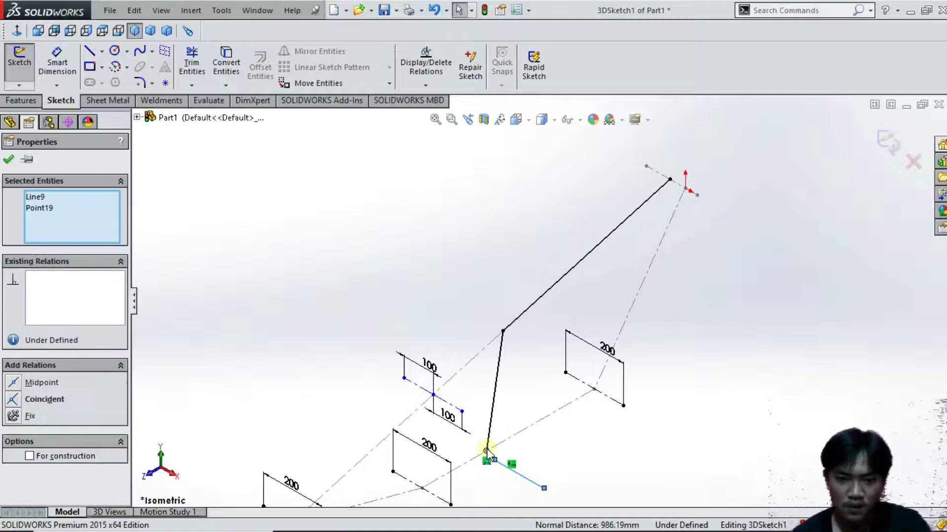
{"action": "left_click", "coordinate": [525, 391]}
- Dimension the length of the cross line at the strut's base to 200 mm
{"action": "right_click_drag", "start_coordinate": [587, 468], "coordinate": [576, 425]}
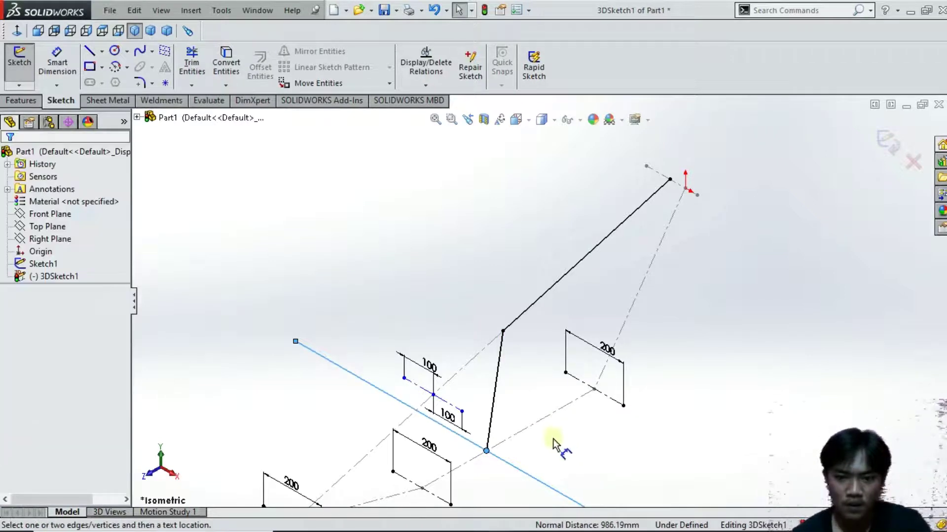
{"action": "left_click", "coordinate": [530, 480]}
{"action": "left_click", "coordinate": [528, 436]}
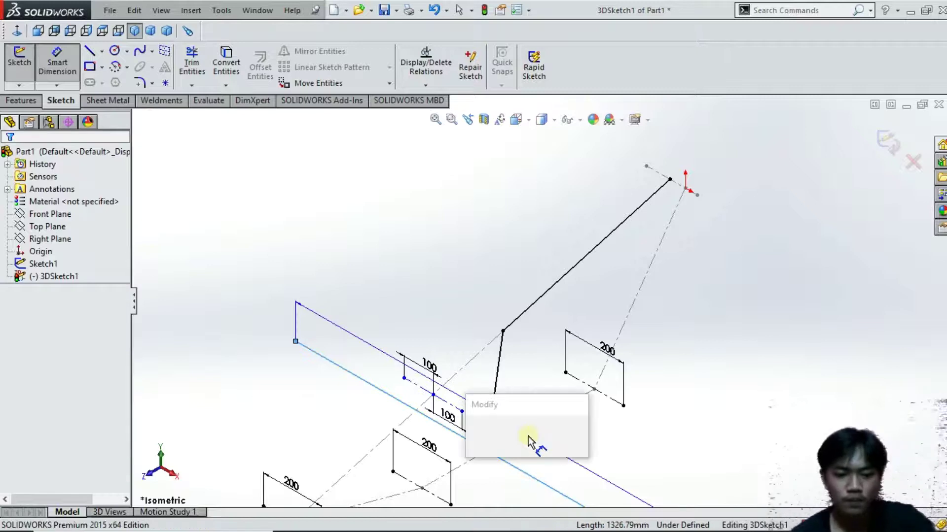
{"action": "key", "text": "Return"}
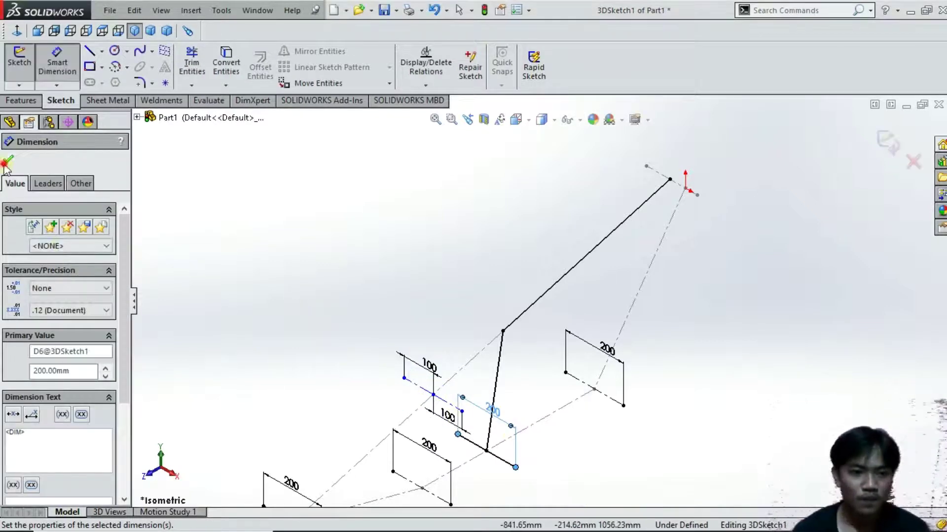
{"action": "left_click", "coordinate": [7, 164]}
- Round the corner between the upper line and the strut with a 150 mm sketch fillet
{"action": "left_click", "coordinate": [139, 84]}
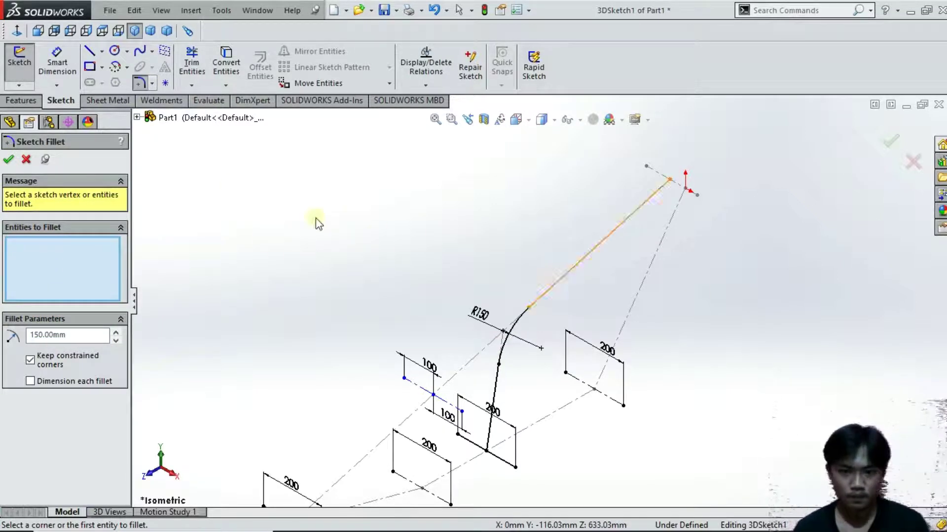
{"action": "middle_click_drag", "start_coordinate": [715, 324], "coordinate": [689, 320]}
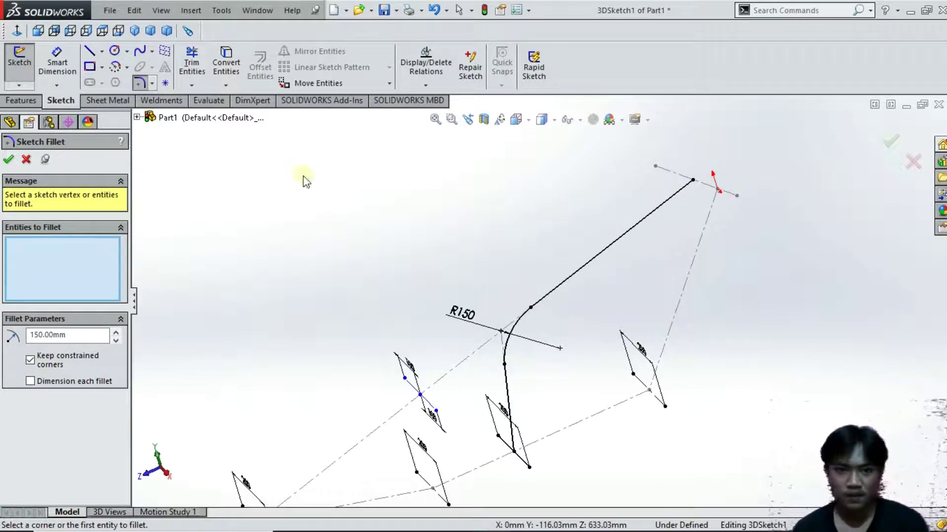
- Sketch a 250 mm solid line over the cross line at the origin, joining its two endpoints
{"action": "left_click", "coordinate": [89, 50]}
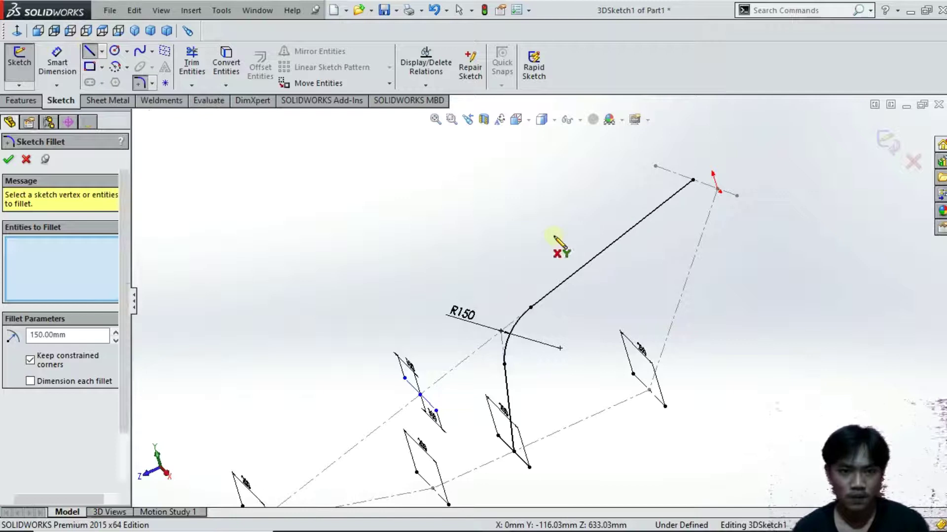
{"action": "left_click", "coordinate": [656, 167]}
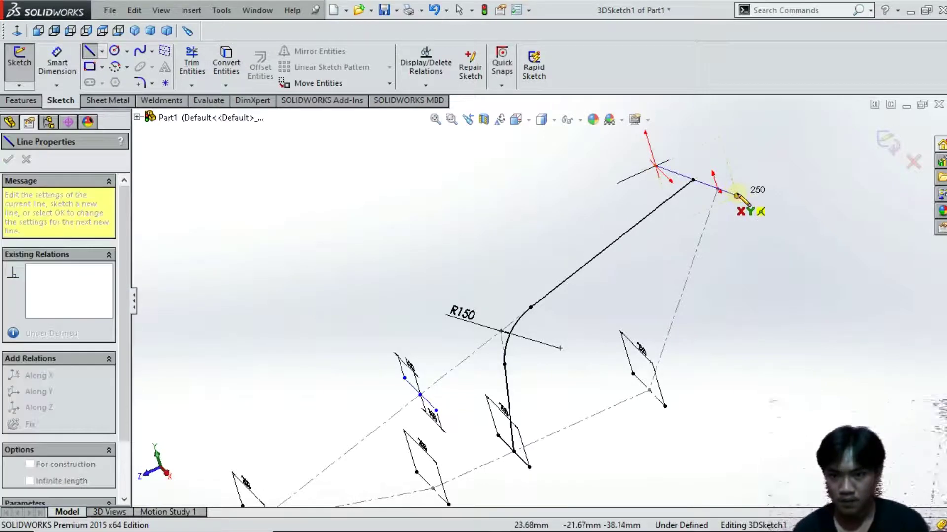
{"action": "left_click", "coordinate": [738, 193]}
{"action": "right_click", "coordinate": [507, 201]}
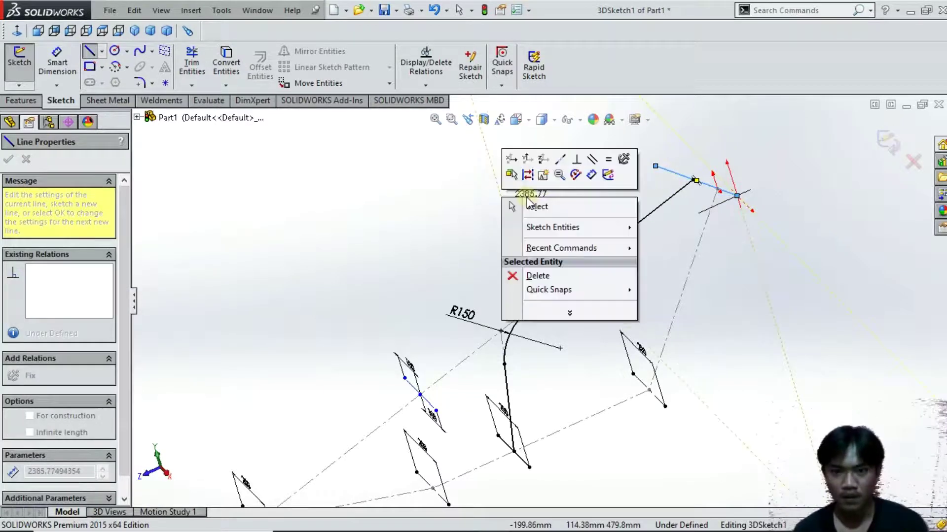
{"action": "left_click", "coordinate": [527, 205]}
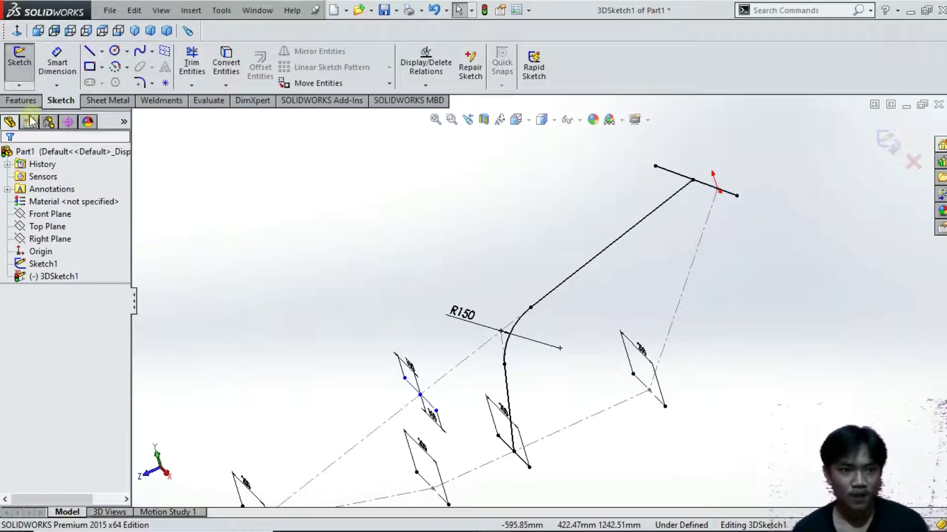
- Sketch connected solid lines from the origin through the +X endpoints of the lower cross centerlines to the frontmost cross line's +X endpoint
{"action": "middle_click_drag", "start_coordinate": [370, 264], "coordinate": [399, 251]}
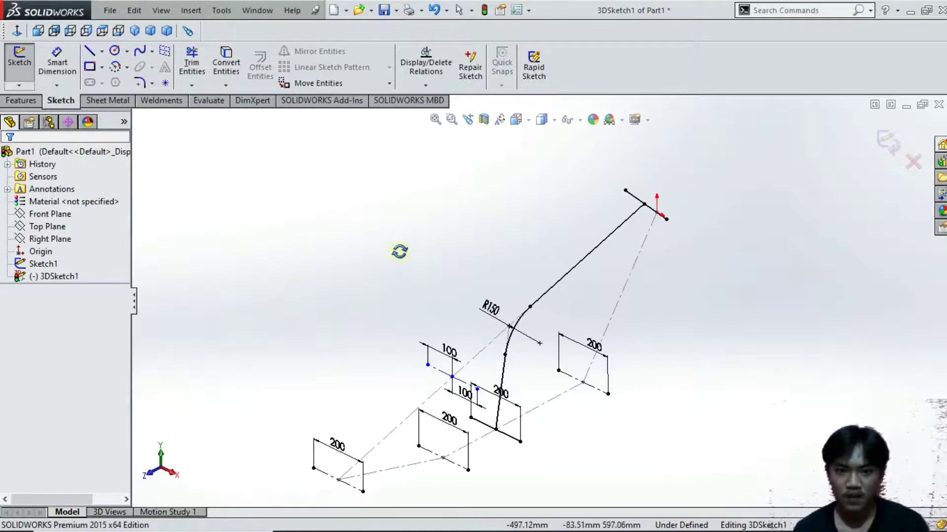
{"action": "left_click", "coordinate": [137, 35]}
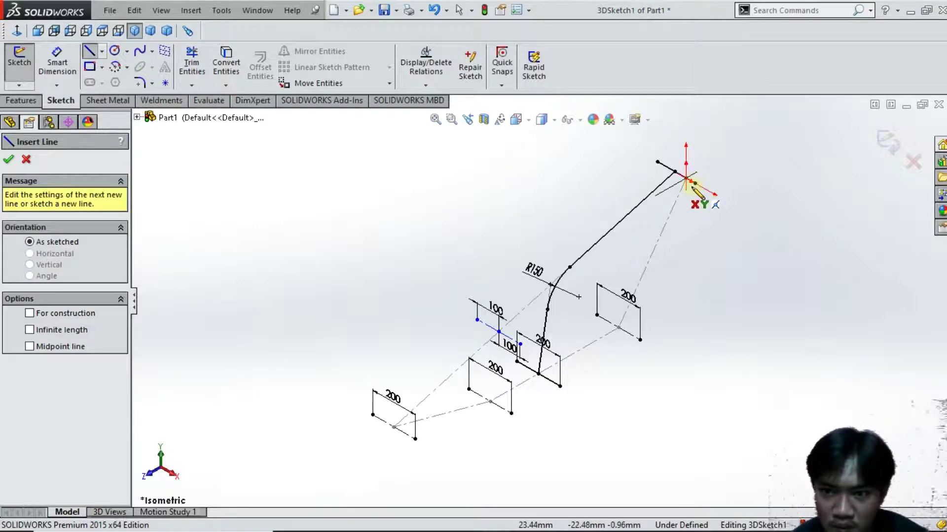
{"action": "scroll", "coordinate": [690, 184], "scroll_direction": "down", "scroll_amount": 5}
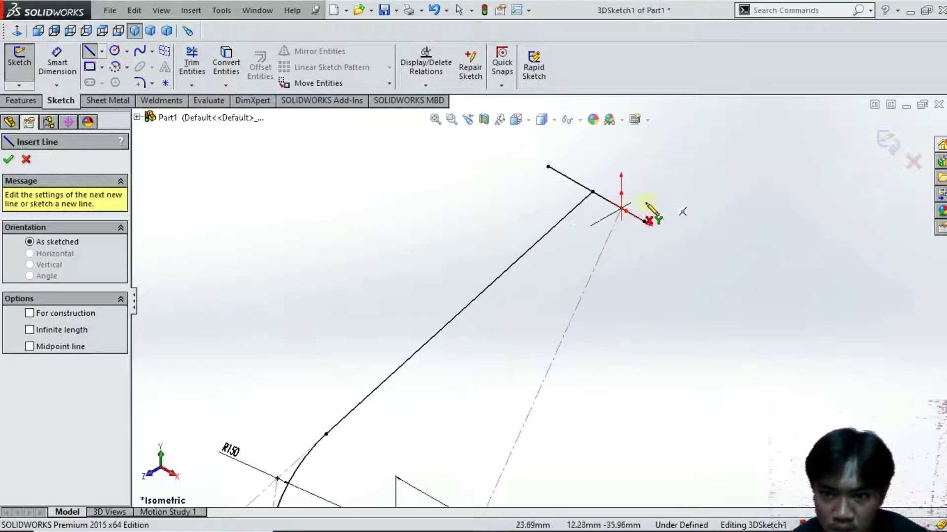
{"action": "left_click", "coordinate": [621, 208]}
{"action": "scroll", "coordinate": [606, 321], "scroll_direction": "up", "scroll_amount": 2}
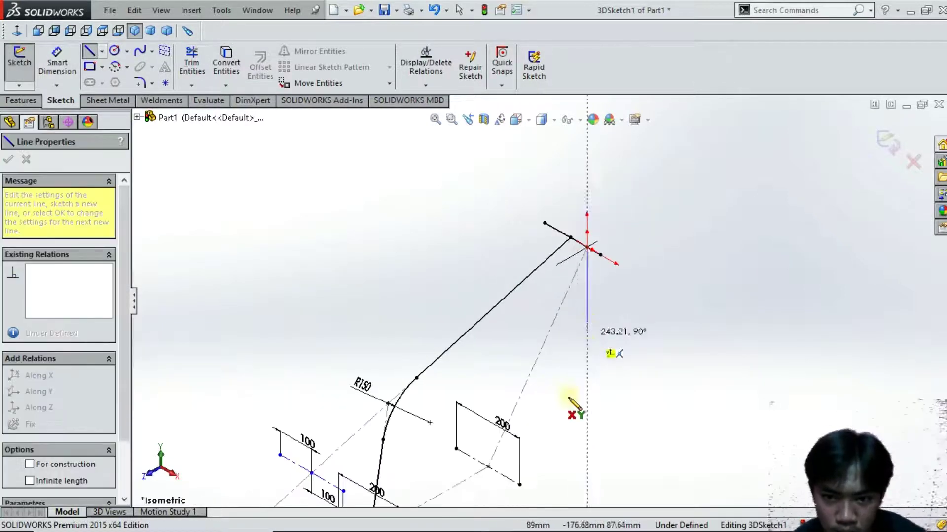
{"action": "left_click", "coordinate": [519, 486]}
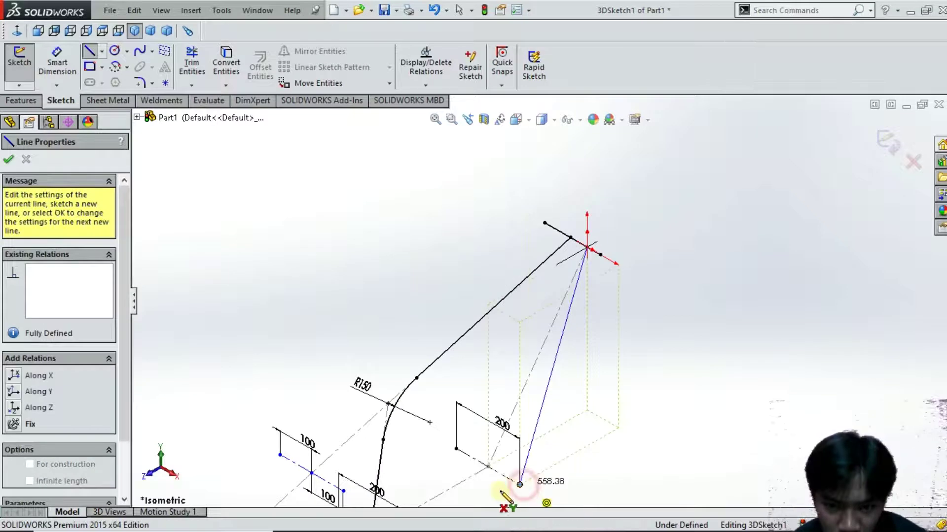
{"action": "scroll", "coordinate": [502, 496], "scroll_direction": "up", "scroll_amount": 1}
{"action": "scroll", "coordinate": [499, 494], "scroll_direction": "up", "scroll_amount": 1}
{"action": "scroll", "coordinate": [454, 495], "scroll_direction": "up", "scroll_amount": 1}
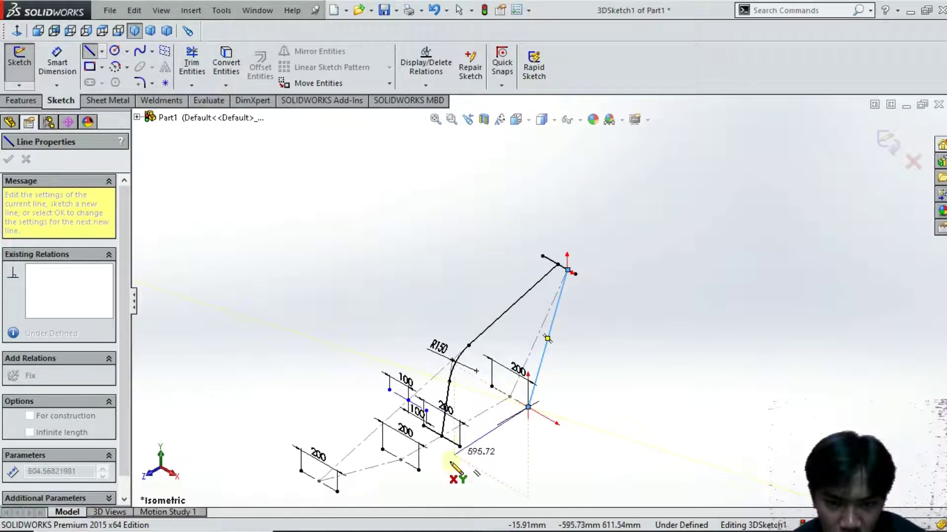
{"action": "left_click", "coordinate": [418, 471]}
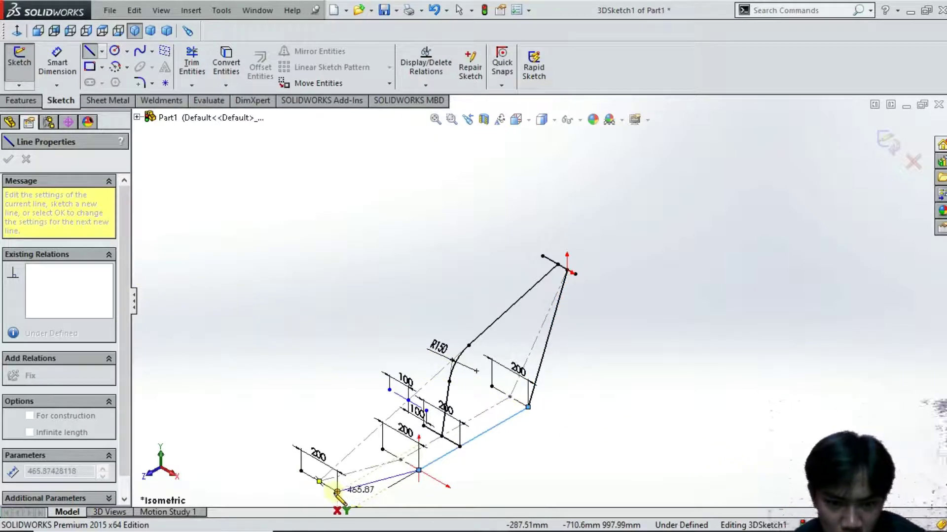
{"action": "left_click", "coordinate": [337, 492]}
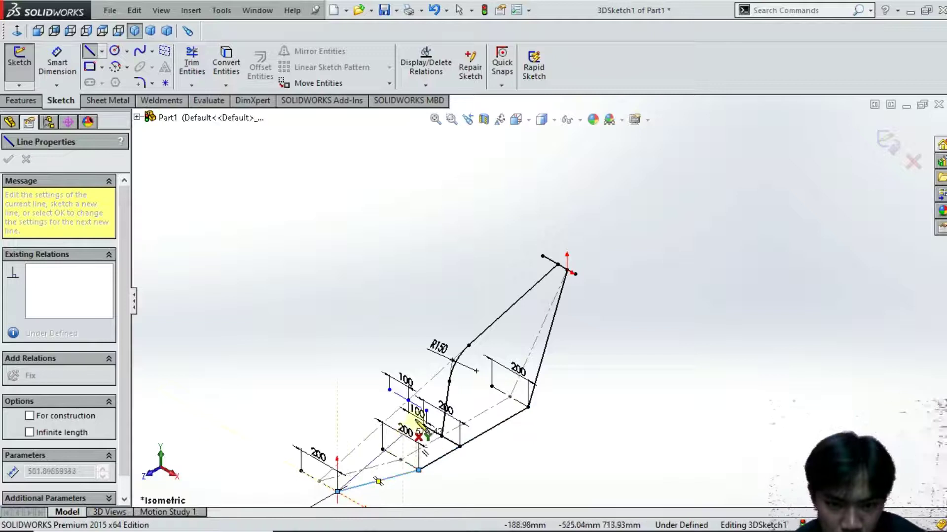
- Continue the +X side path through the upper cross centerline's +X endpoint to the upper end of the 150 mm fillet, and finish the line chain
{"action": "scroll", "coordinate": [419, 412], "scroll_direction": "down", "scroll_amount": 4}
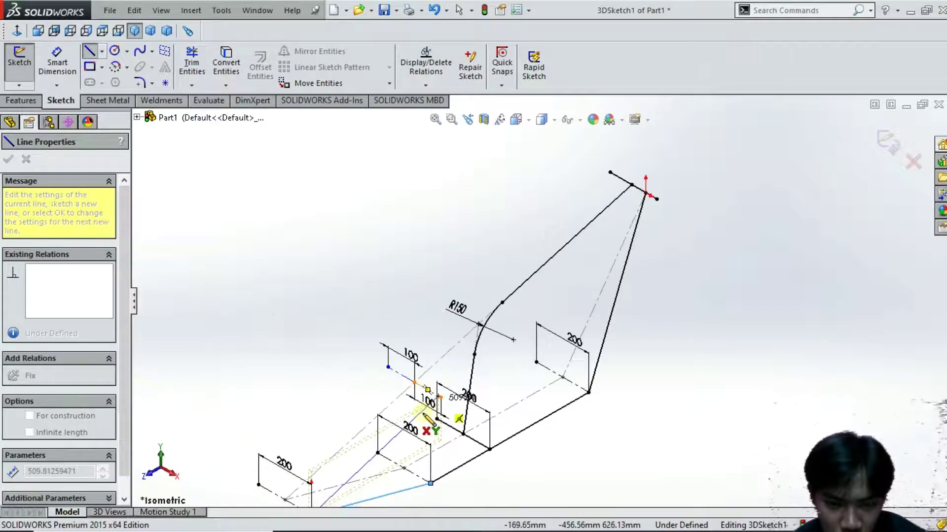
{"action": "left_click", "coordinate": [460, 380]}
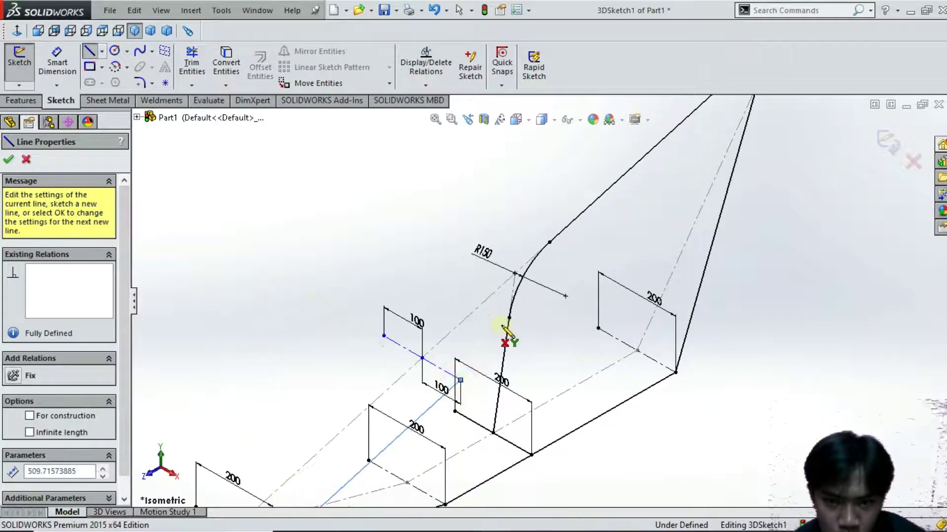
{"action": "double_click", "coordinate": [549, 242]}
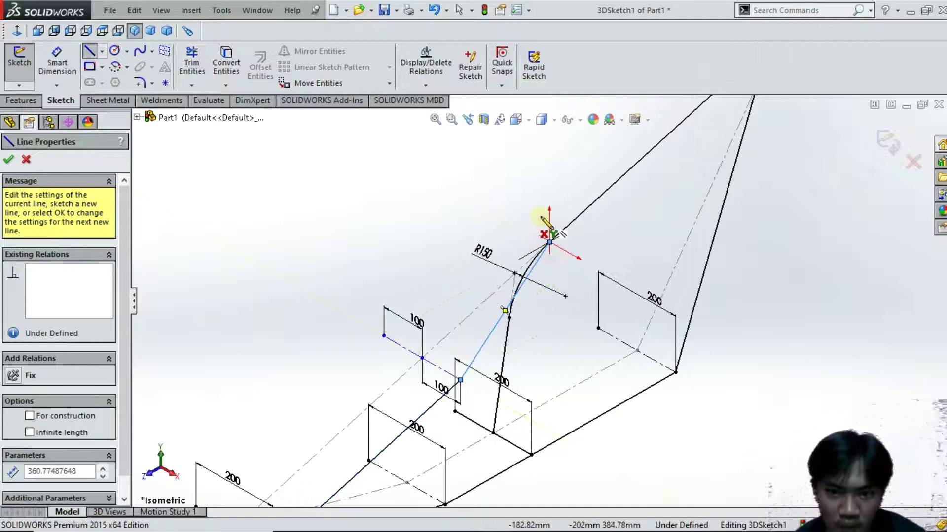
{"action": "scroll", "coordinate": [512, 212], "scroll_direction": "up", "scroll_amount": 3}
{"action": "scroll", "coordinate": [512, 212], "scroll_direction": "up", "scroll_amount": 2}
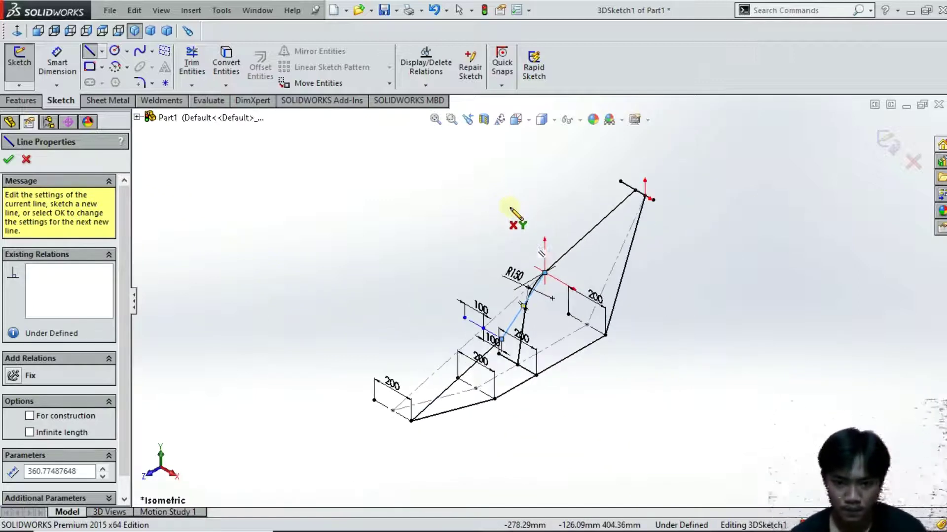
{"action": "left_click", "coordinate": [9, 161]}
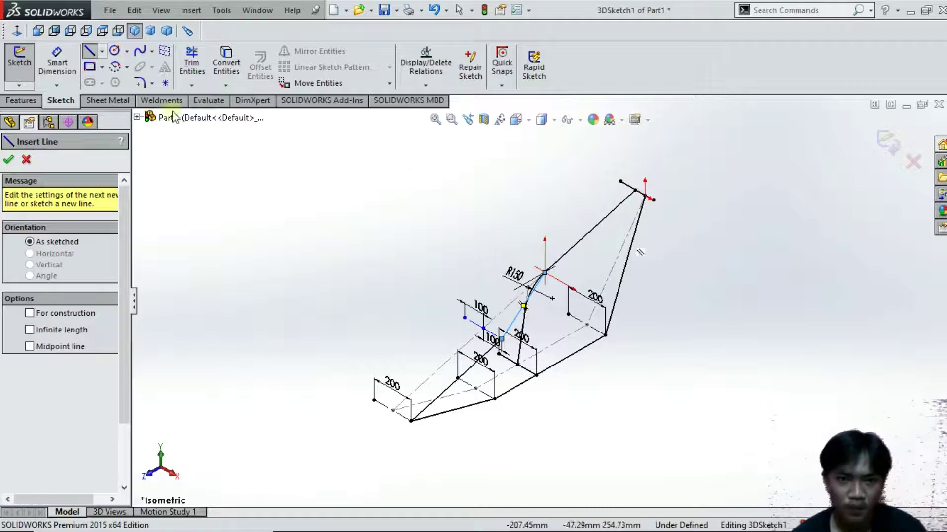
{"action": "left_click", "coordinate": [91, 53]}
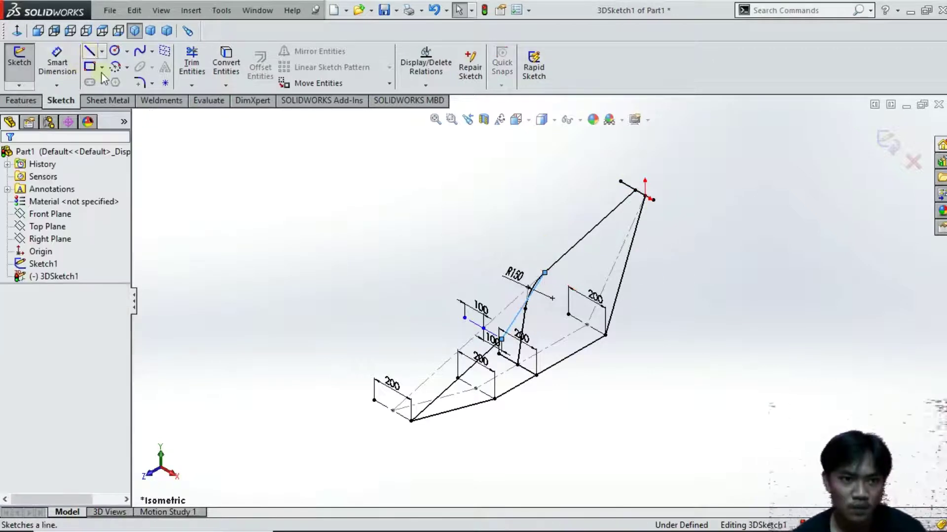
- Sketch the matching -X side path from the origin through the lower cross centerlines' -X endpoints to the upper cross centerline's -X endpoint
{"action": "left_click", "coordinate": [92, 53]}
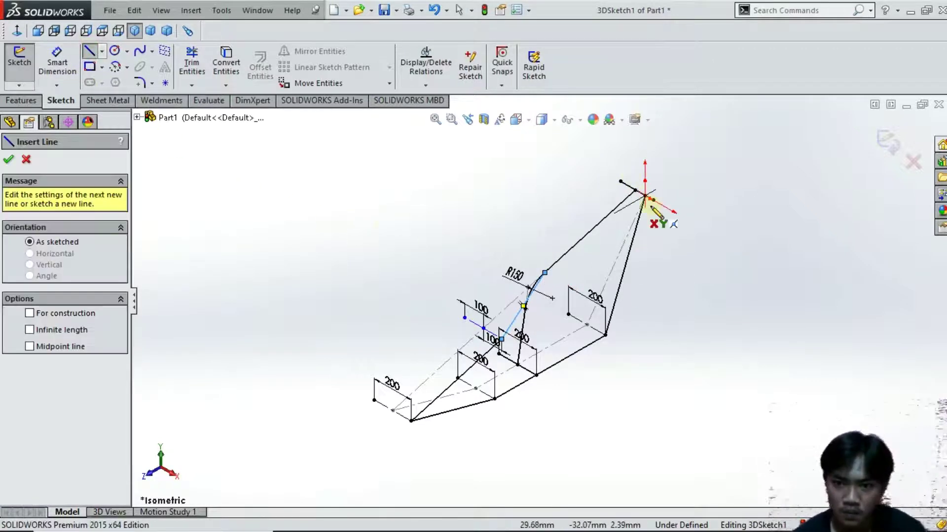
{"action": "scroll", "coordinate": [646, 197], "scroll_direction": "down", "scroll_amount": 3}
{"action": "left_click", "coordinate": [611, 246]}
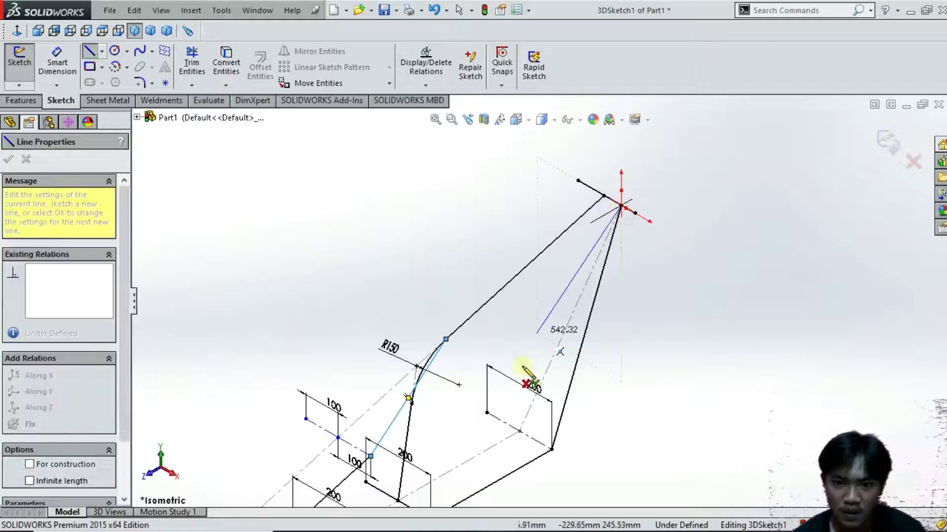
{"action": "left_click", "coordinate": [487, 413]}
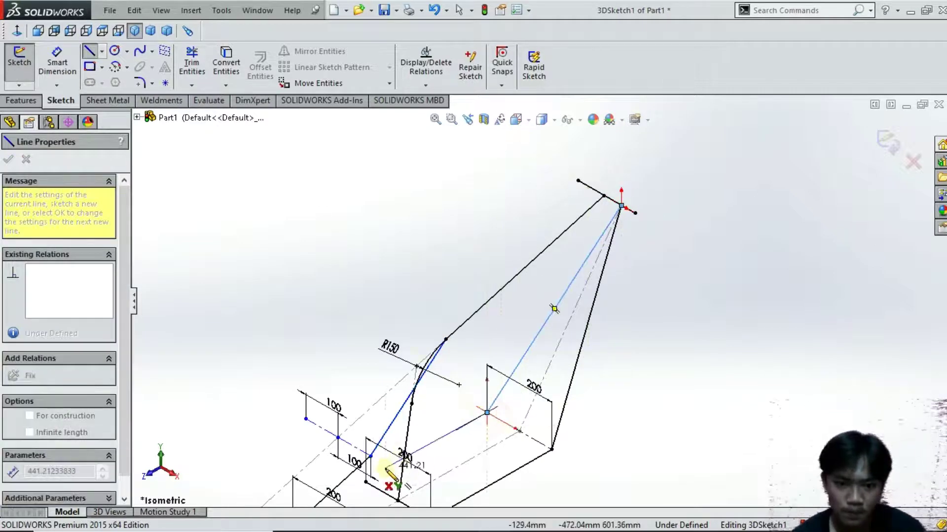
{"action": "scroll", "coordinate": [399, 444], "scroll_direction": "up", "scroll_amount": 3}
{"action": "scroll", "coordinate": [368, 461], "scroll_direction": "down", "scroll_amount": 3}
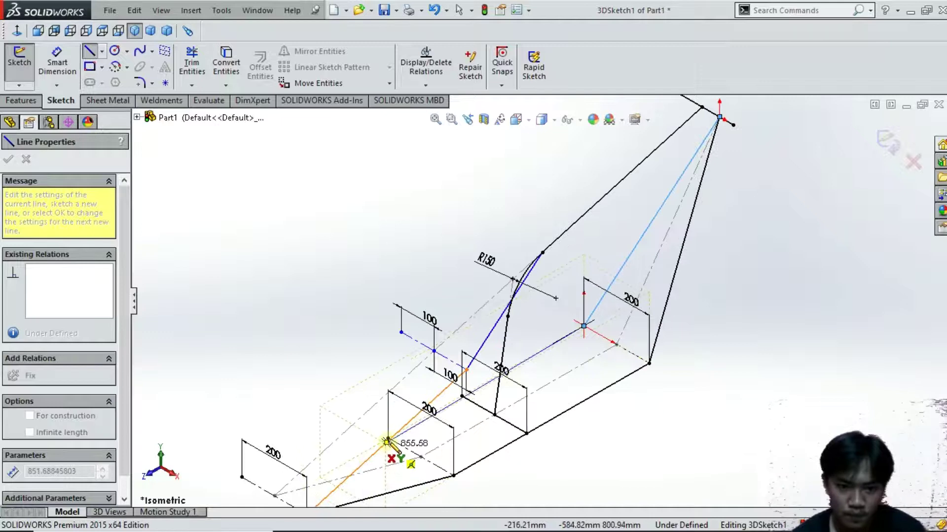
{"action": "scroll", "coordinate": [389, 448], "scroll_direction": "down", "scroll_amount": 2}
{"action": "scroll", "coordinate": [424, 424], "scroll_direction": "down", "scroll_amount": 2}
{"action": "left_click", "coordinate": [426, 410]}
{"action": "scroll", "coordinate": [340, 450], "scroll_direction": "up", "scroll_amount": 3}
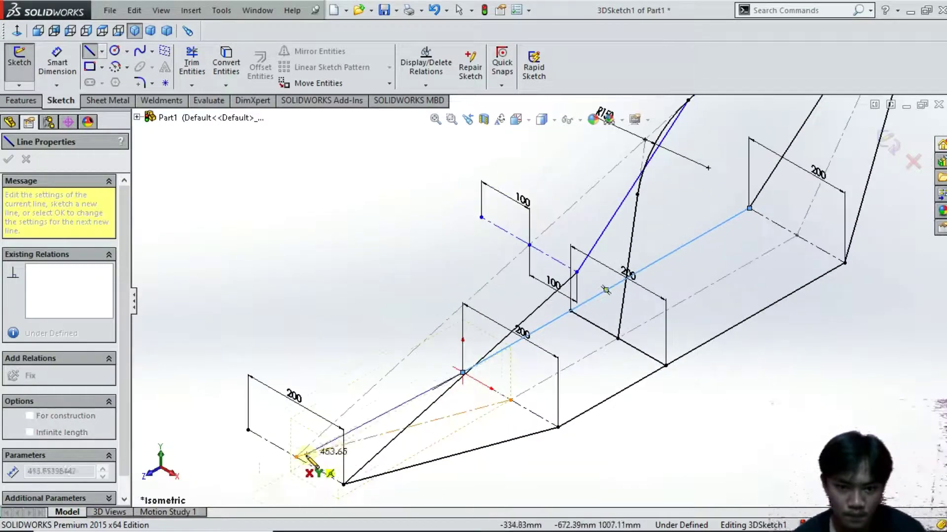
{"action": "left_click", "coordinate": [248, 429]}
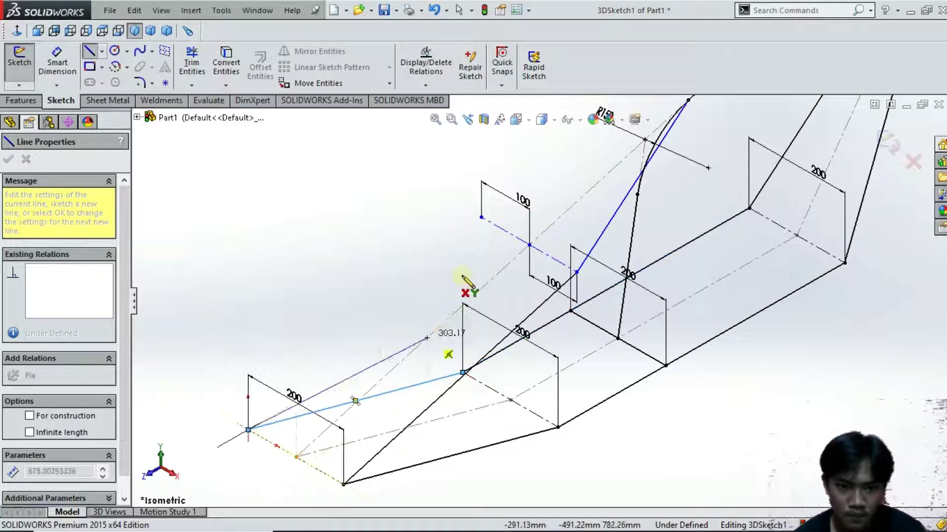
{"action": "left_click", "coordinate": [481, 217]}
- Try to extend the -X side path from the upper cross centerline's endpoint to the upper end of the 150 mm fillet
{"action": "scroll", "coordinate": [646, 163], "scroll_direction": "up", "scroll_amount": 2}
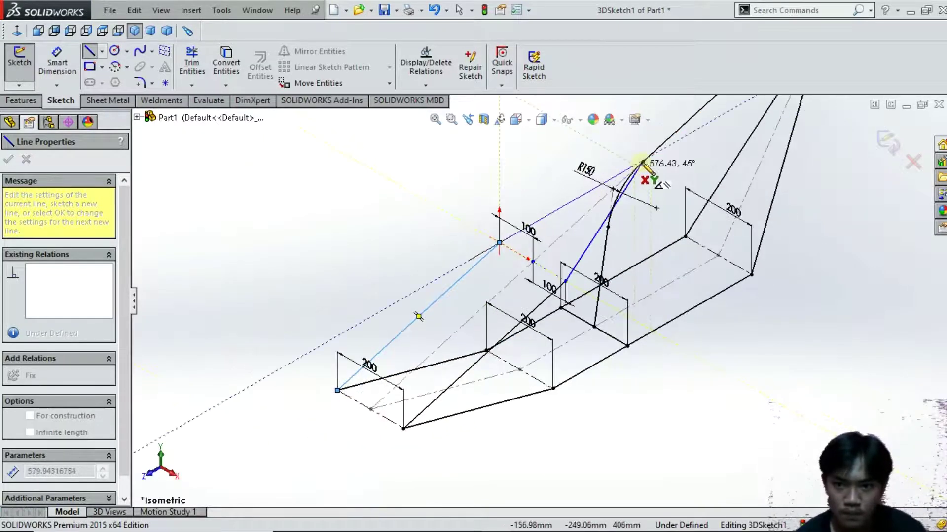
{"action": "scroll", "coordinate": [642, 163], "scroll_direction": "down", "scroll_amount": 3}
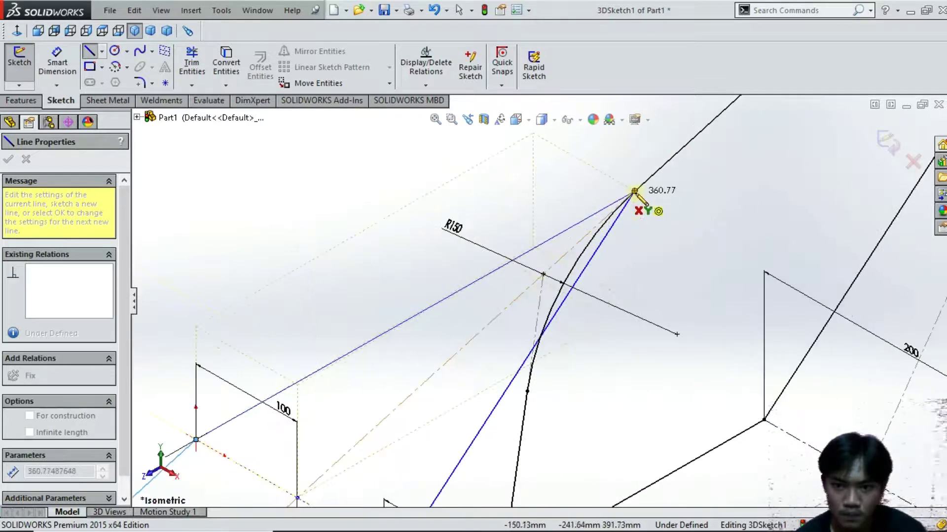
{"action": "left_click", "coordinate": [633, 189]}
{"action": "scroll", "coordinate": [634, 189], "scroll_direction": "down", "scroll_amount": 4}
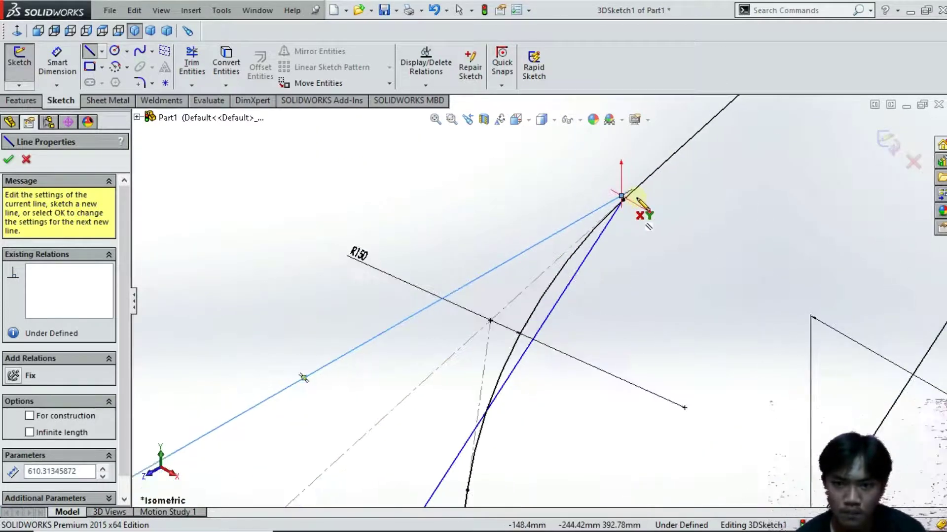
{"action": "scroll", "coordinate": [597, 218], "scroll_direction": "down", "scroll_amount": 1}
{"action": "left_click", "coordinate": [575, 231]}
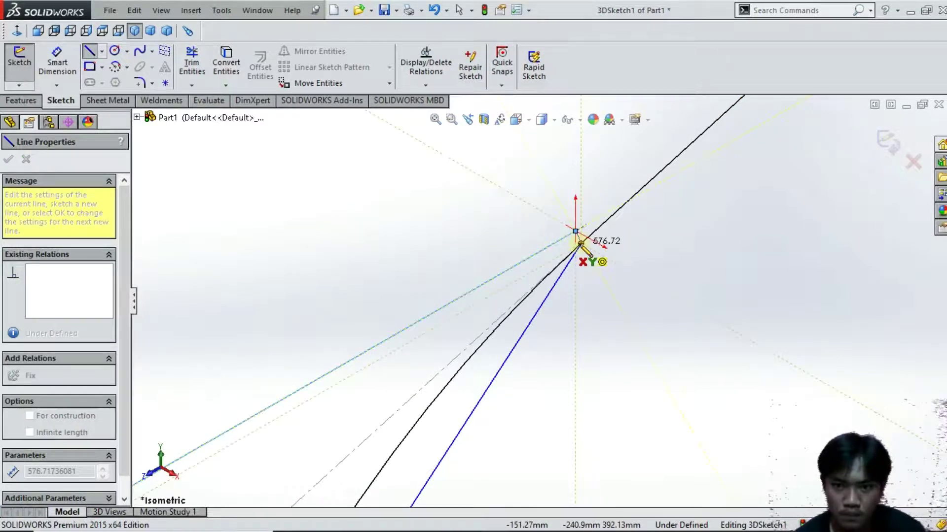
{"action": "left_click", "coordinate": [580, 243]}
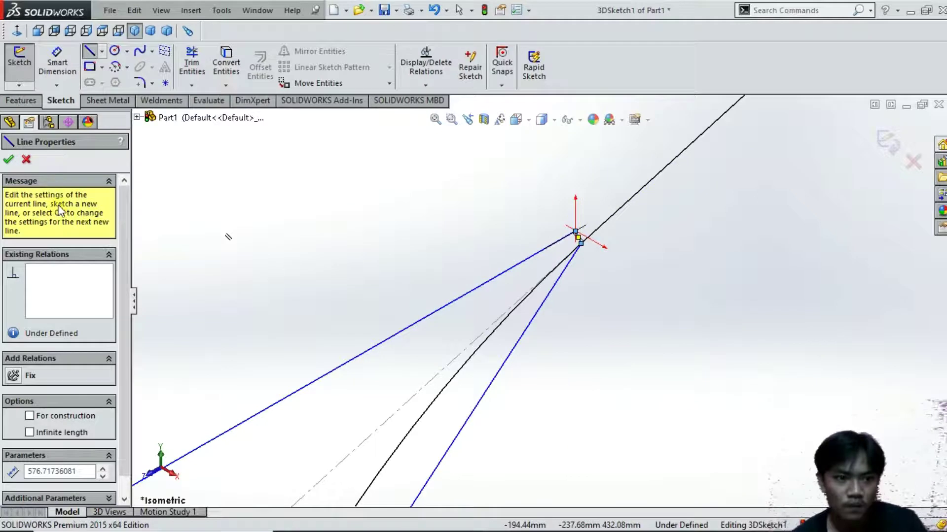
{"action": "left_click", "coordinate": [9, 159]}
{"action": "scroll", "coordinate": [613, 251], "scroll_direction": "up", "scroll_amount": 2}
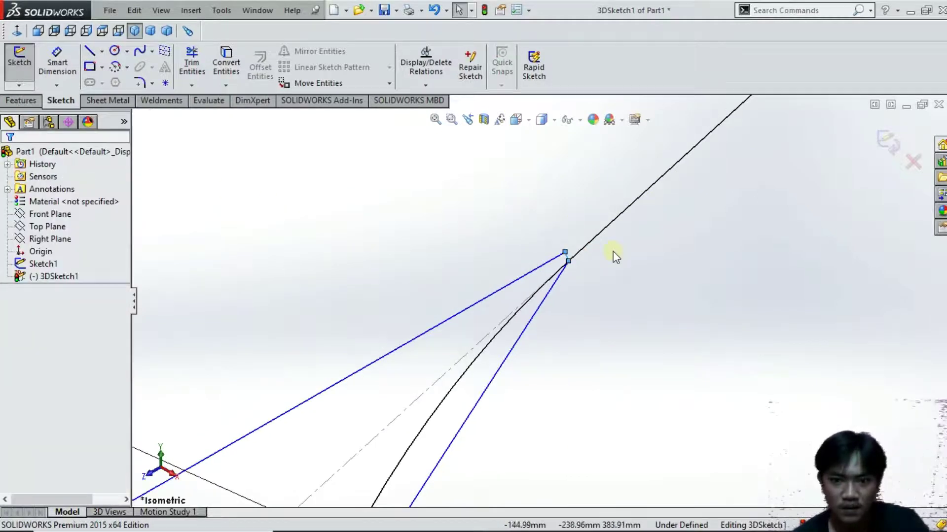
{"action": "scroll", "coordinate": [496, 246], "scroll_direction": "up", "scroll_amount": 2}
{"action": "scroll", "coordinate": [436, 262], "scroll_direction": "up", "scroll_amount": 2}
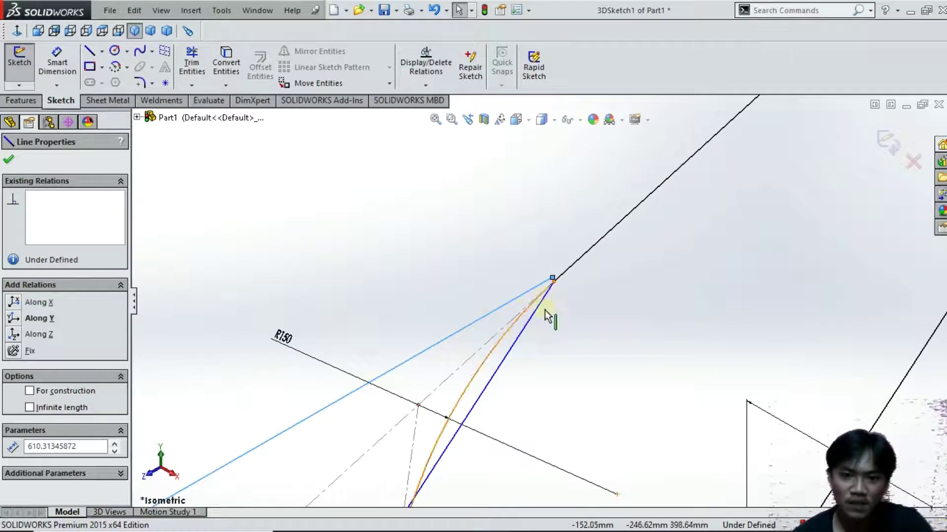
{"action": "scroll", "coordinate": [540, 321], "scroll_direction": "up", "scroll_amount": 3}
{"action": "key", "text": "ctrl+z"}
- Sketch a solid line from the upper cross centerline's -X endpoint to the upper end of the 150 mm fillet
{"action": "left_click", "coordinate": [88, 51]}
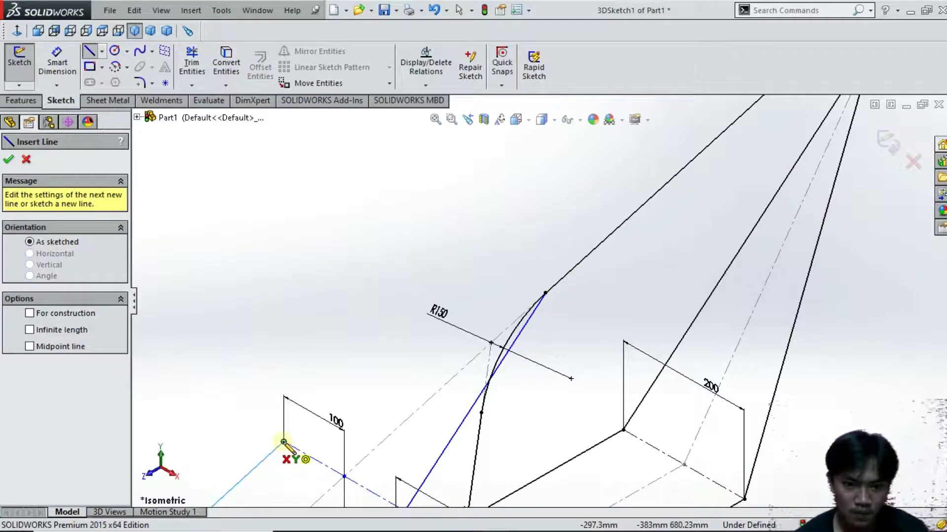
{"action": "left_click", "coordinate": [284, 443]}
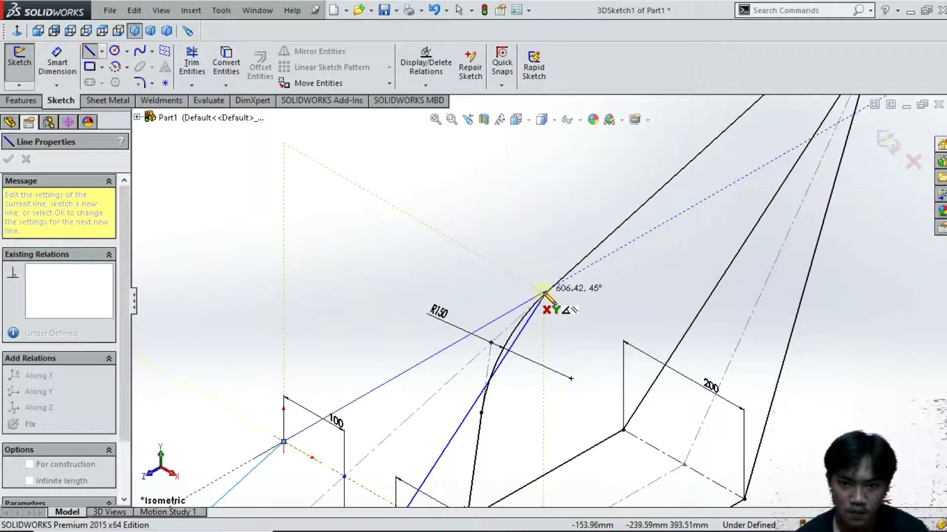
{"action": "scroll", "coordinate": [544, 294], "scroll_direction": "down", "scroll_amount": 8}
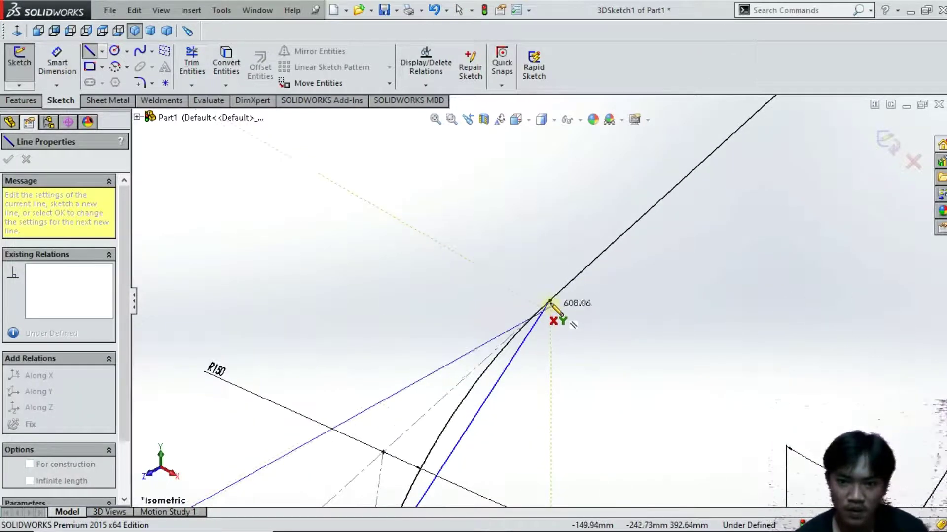
{"action": "left_click", "coordinate": [550, 301]}
{"action": "scroll", "coordinate": [467, 293], "scroll_direction": "up", "scroll_amount": 2}
{"action": "scroll", "coordinate": [467, 294], "scroll_direction": "up", "scroll_amount": 10}
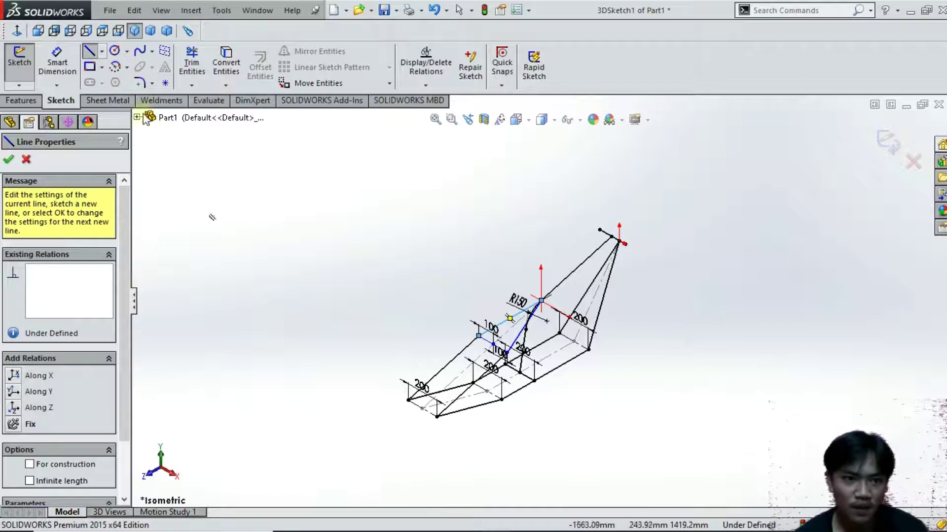
- Fillet the +X and -X side paths with a 30 mm radius at their sharp corners on the +Z end of the frame
{"action": "left_click", "coordinate": [139, 86]}
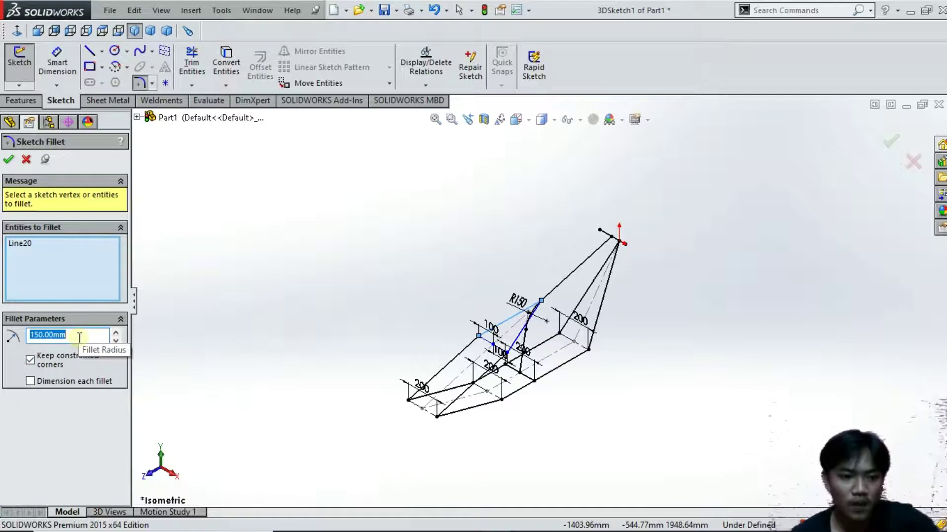
{"action": "type", "text": "3"}
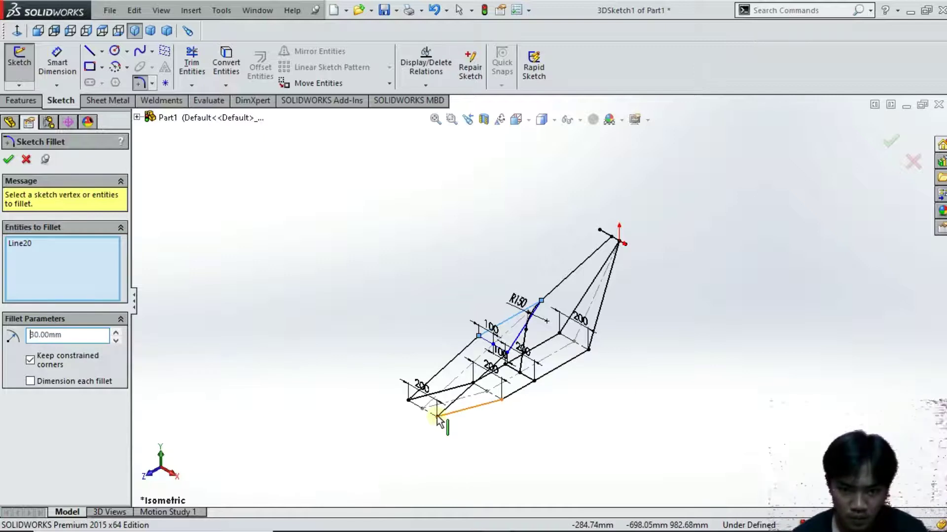
{"action": "scroll", "coordinate": [437, 418], "scroll_direction": "down", "scroll_amount": 3}
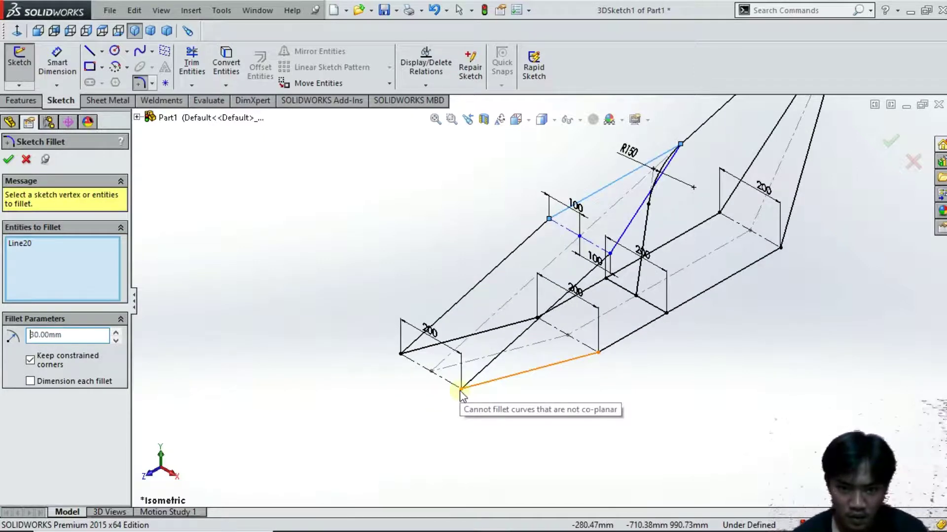
{"action": "scroll", "coordinate": [463, 392], "scroll_direction": "down", "scroll_amount": 3}
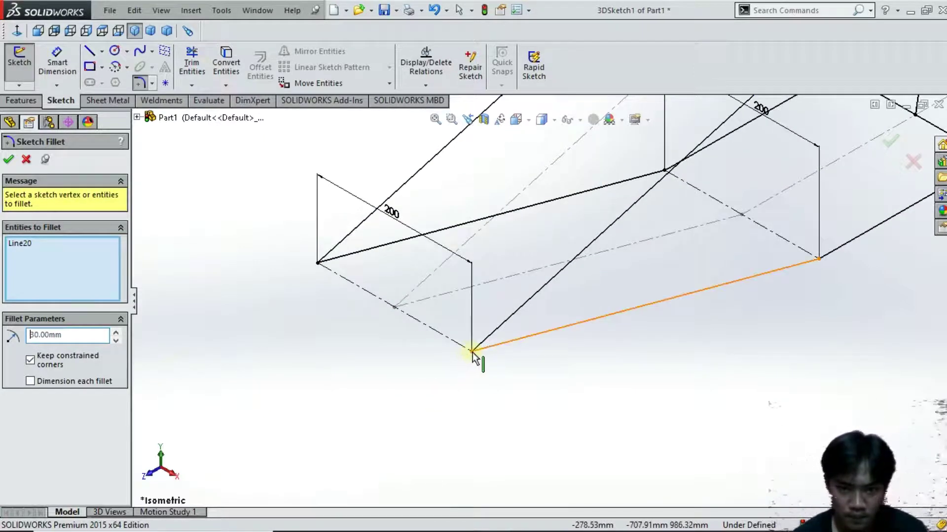
{"action": "left_click", "coordinate": [20, 243]}
{"action": "right_click", "coordinate": [21, 247]}
{"action": "left_click", "coordinate": [391, 374]}
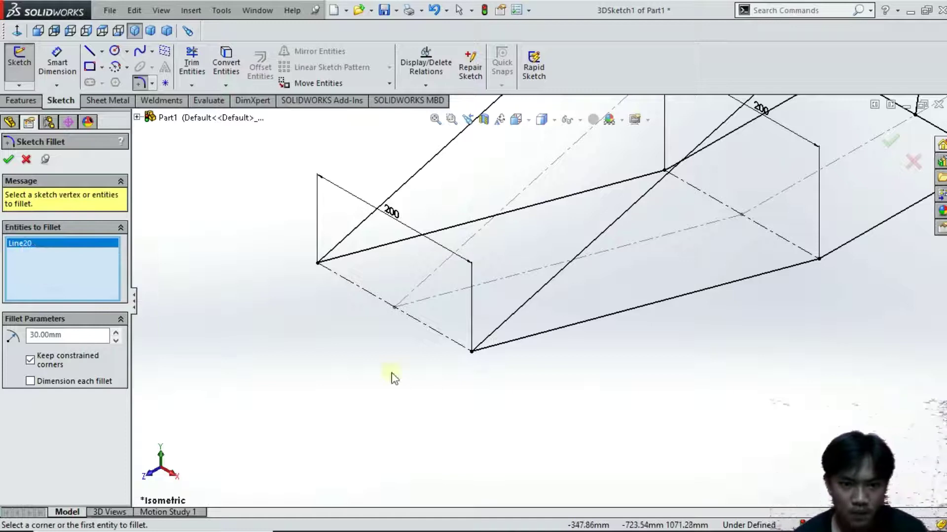
{"action": "left_click", "coordinate": [470, 351]}
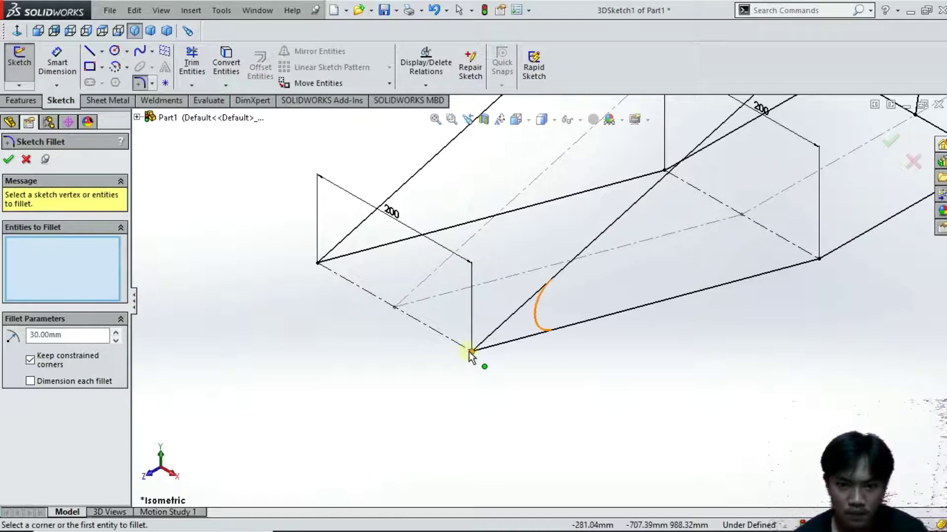
{"action": "left_click", "coordinate": [319, 262]}
{"action": "scroll", "coordinate": [471, 330], "scroll_direction": "down", "scroll_amount": 5}
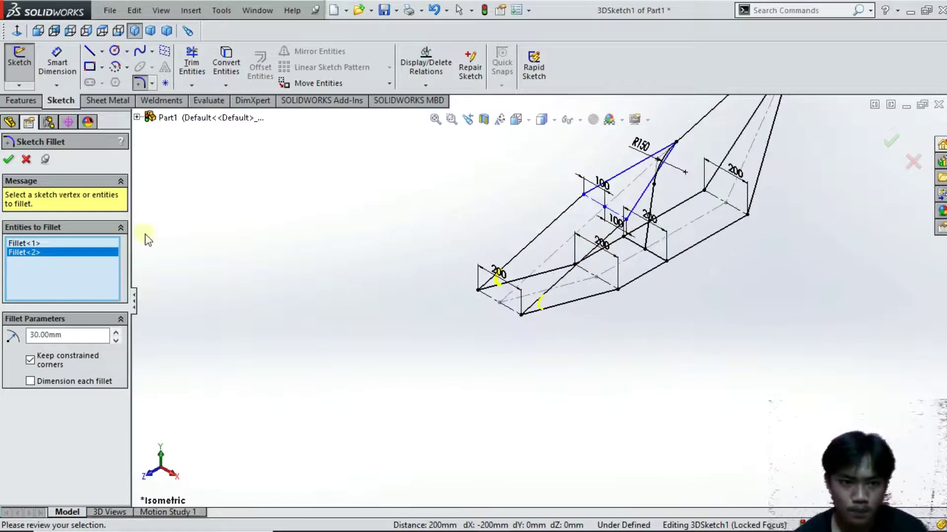
{"action": "left_click", "coordinate": [13, 161]}
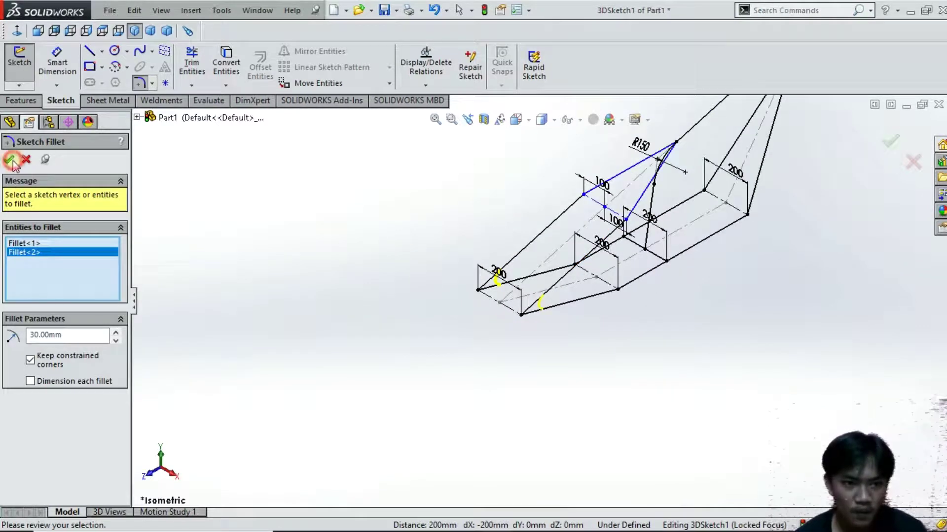
- Fillet the two lower corners nearest the origin, one on each side path, with a 100 mm radius
{"action": "left_click", "coordinate": [78, 335]}
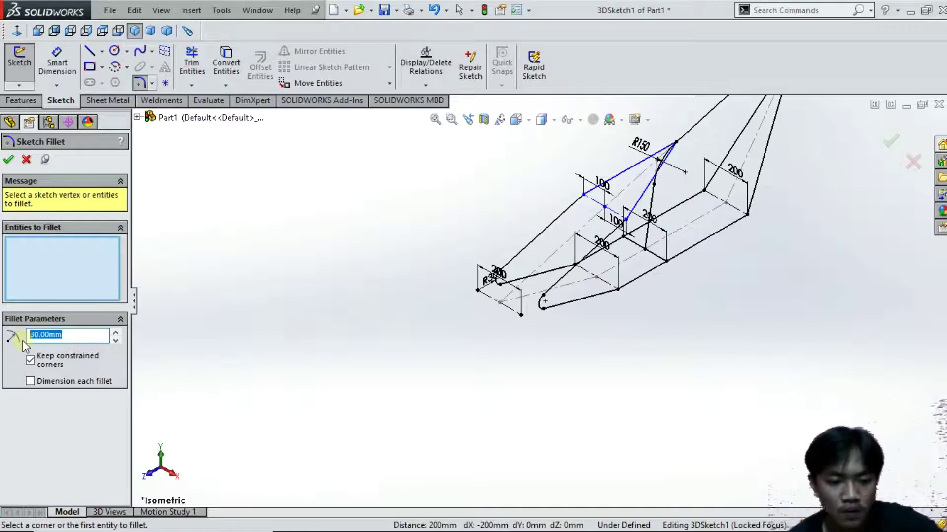
{"action": "type", "text": "10"}
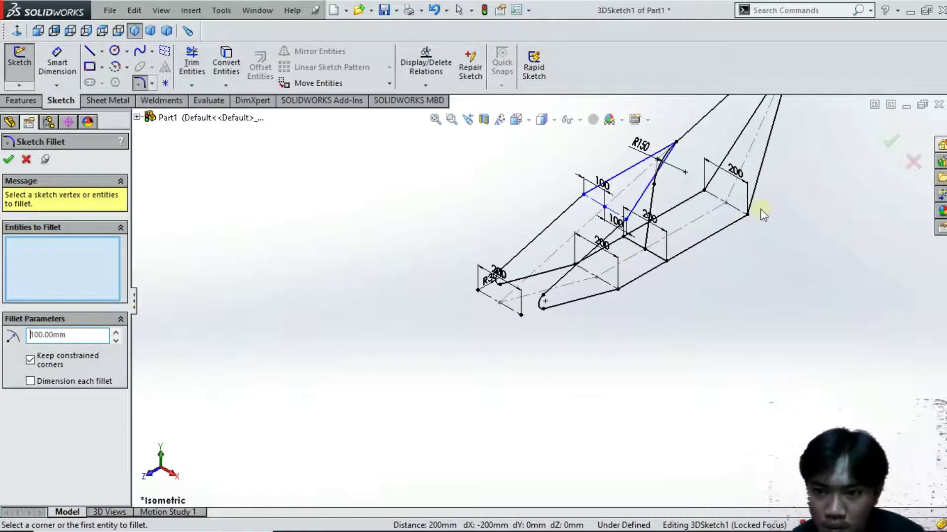
{"action": "left_click", "coordinate": [746, 214]}
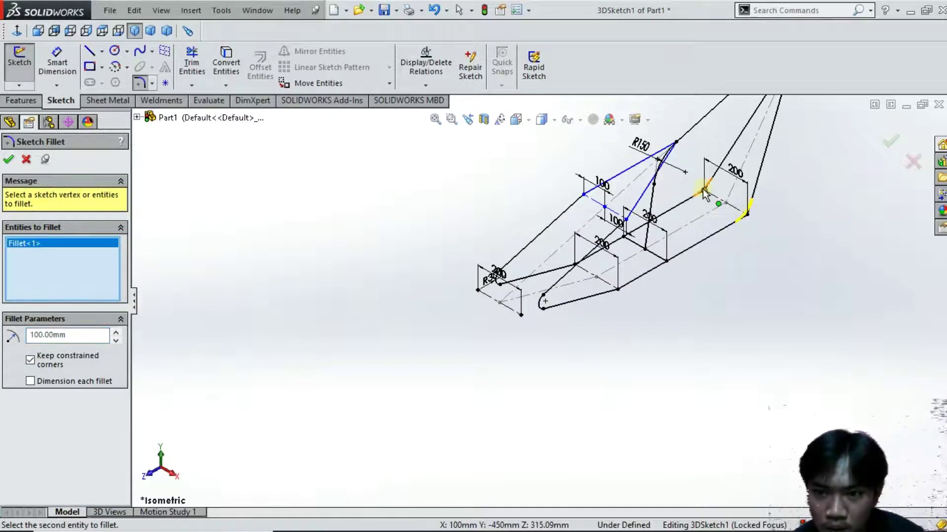
{"action": "left_click", "coordinate": [704, 190]}
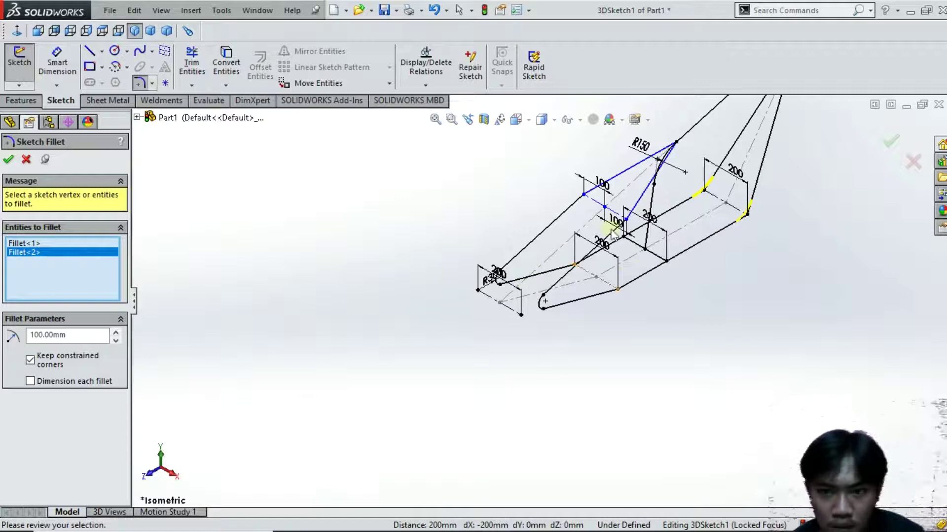
{"action": "left_click", "coordinate": [10, 165]}
- Fillet both side paths with a 250 mm radius at the upper cross centerline's endpoints and at the lower corners nearest the +Z end
{"action": "left_click_drag", "start_coordinate": [72, 338], "coordinate": [42, 335]}
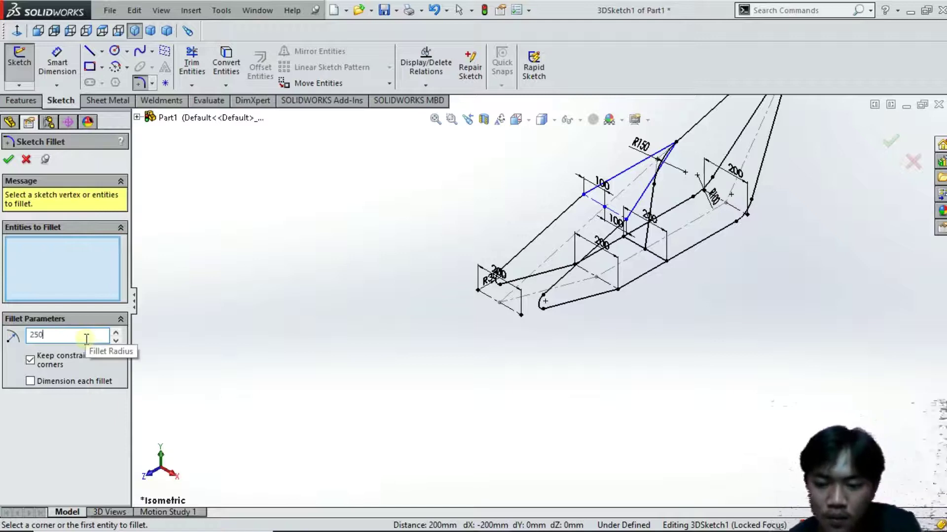
{"action": "left_click", "coordinate": [617, 291]}
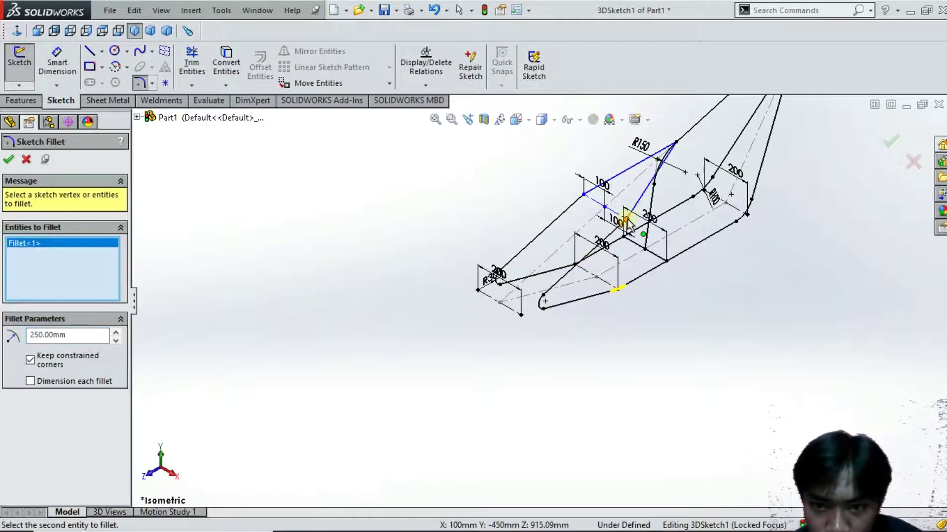
{"action": "left_click", "coordinate": [628, 220]}
{"action": "left_click", "coordinate": [583, 200]}
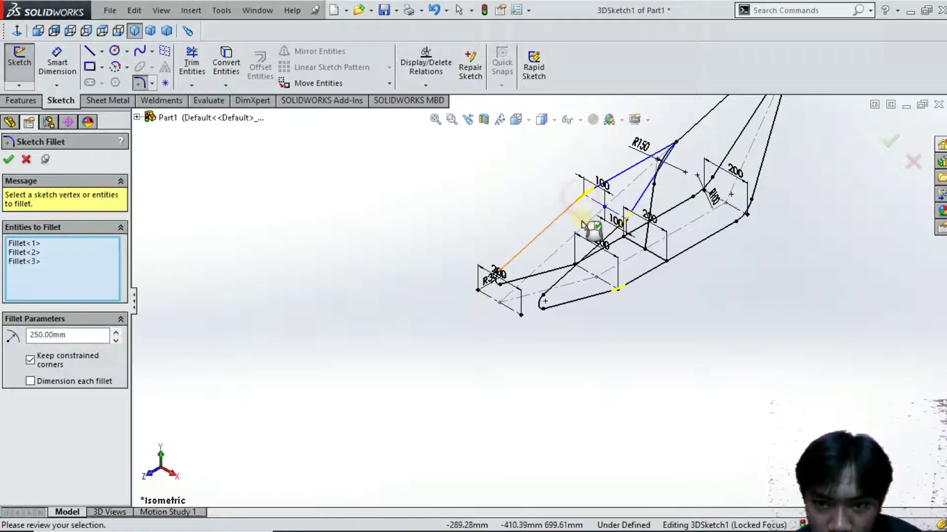
{"action": "left_click", "coordinate": [573, 265]}
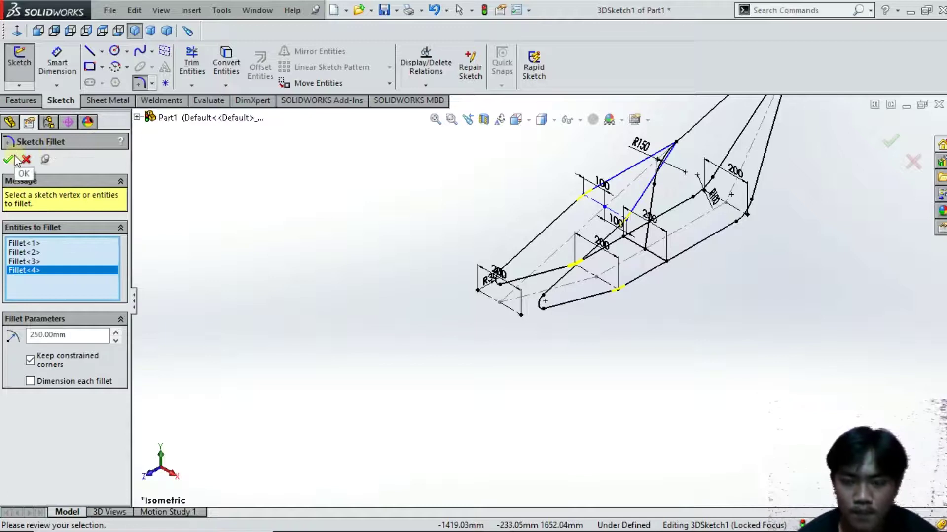
{"action": "scroll", "coordinate": [390, 279], "scroll_direction": "up", "scroll_amount": 1}
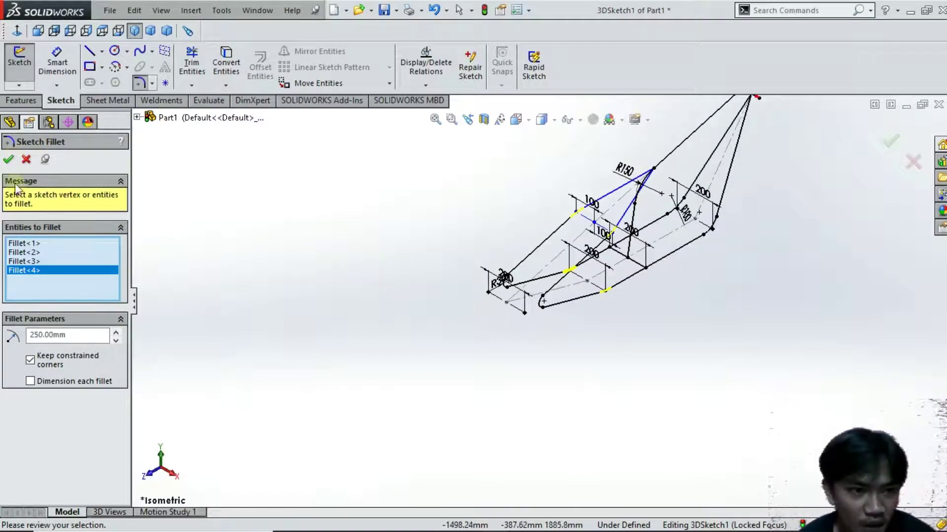
{"action": "left_click", "coordinate": [8, 159]}
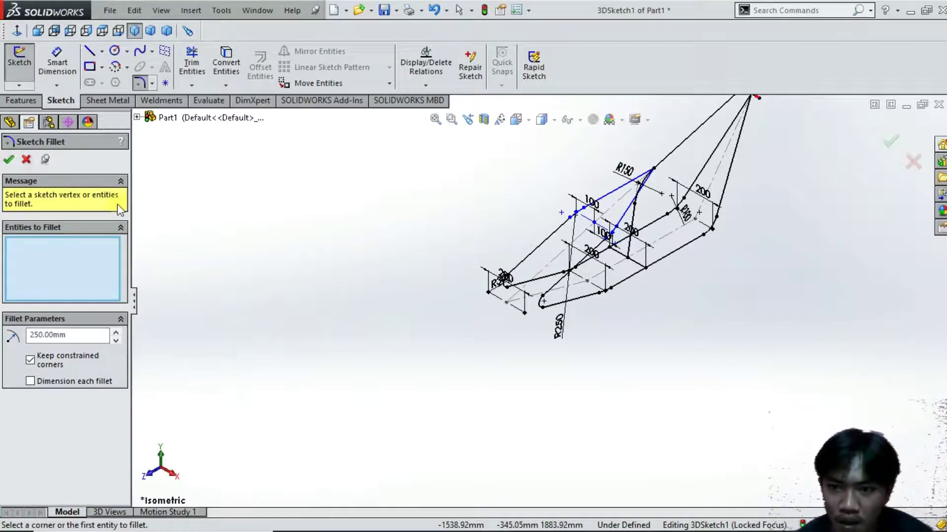
{"action": "left_click", "coordinate": [9, 164]}
{"action": "scroll", "coordinate": [360, 317], "scroll_direction": "up", "scroll_amount": 1}
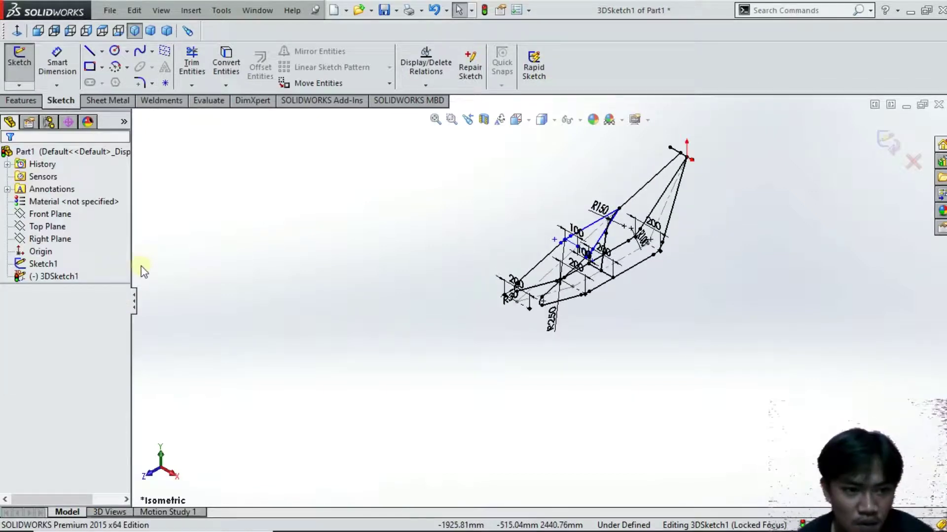
- Hide Sketch1 and exit the 3D sketch
{"action": "right_click", "coordinate": [47, 265]}
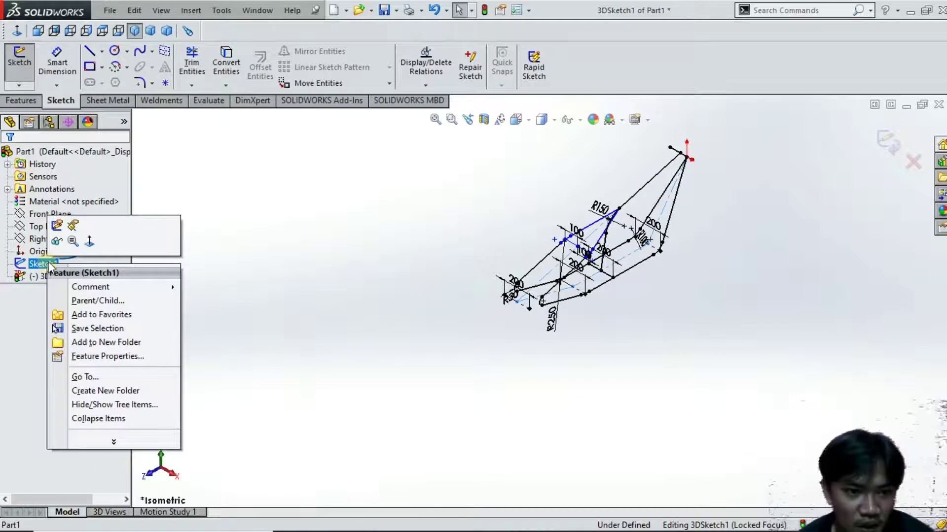
{"action": "left_click", "coordinate": [58, 241]}
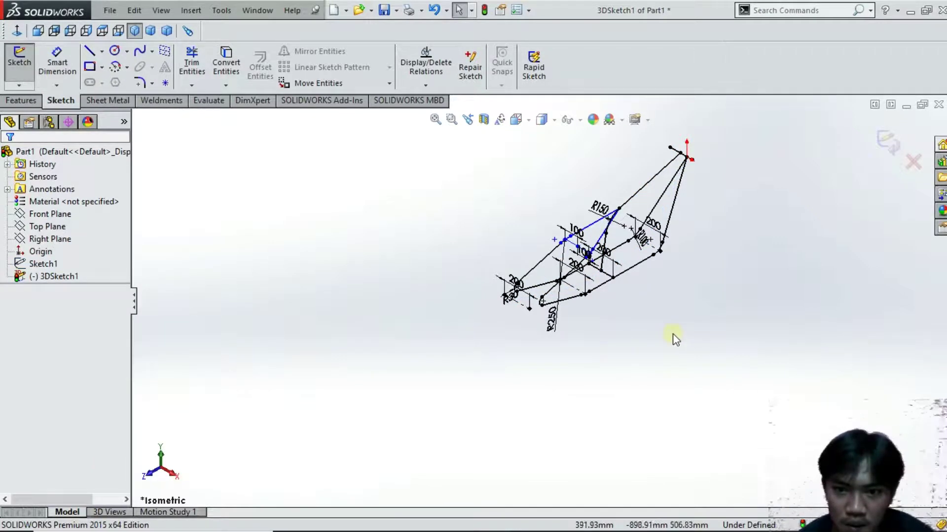
{"action": "left_click", "coordinate": [890, 146]}
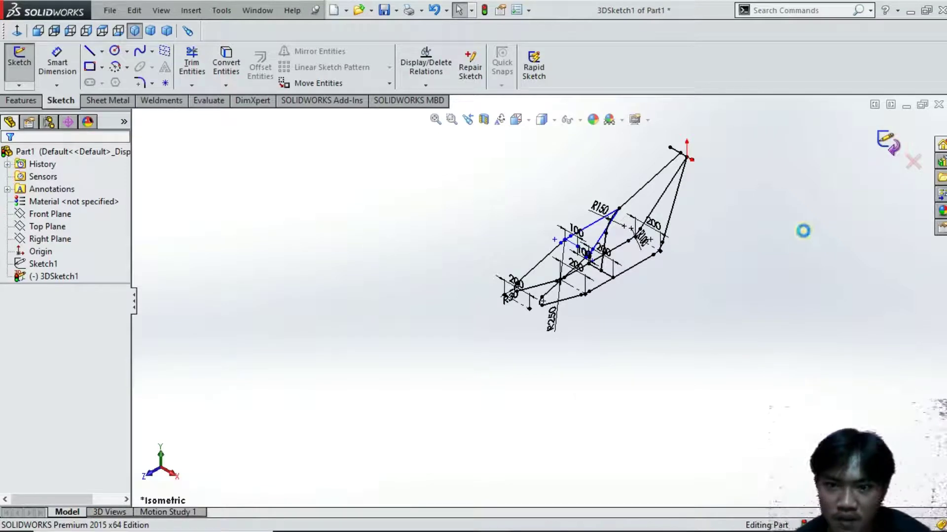
{"action": "left_click", "coordinate": [704, 293]}
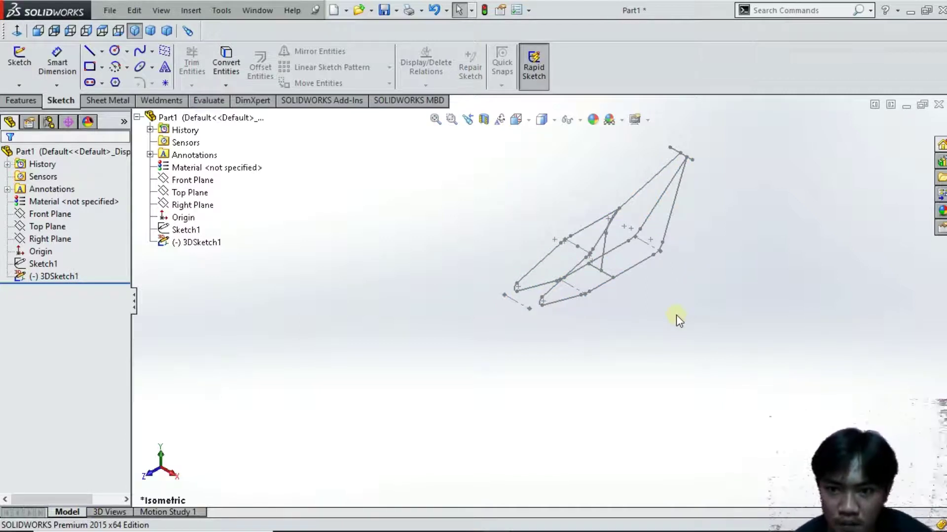
- Start a weldment structural member with the iso standard, pipe type and 26.9 x 3.2 size
{"action": "left_click", "coordinate": [167, 101]}
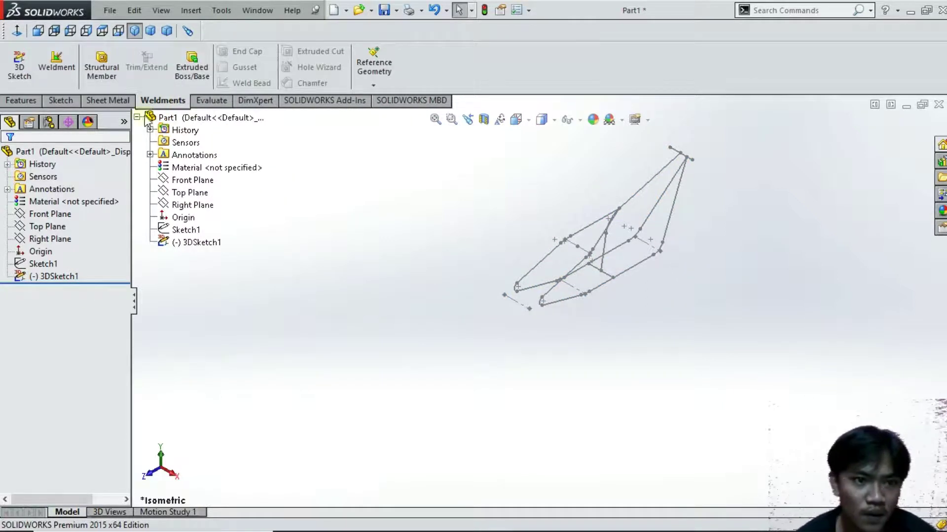
{"action": "left_click", "coordinate": [112, 68]}
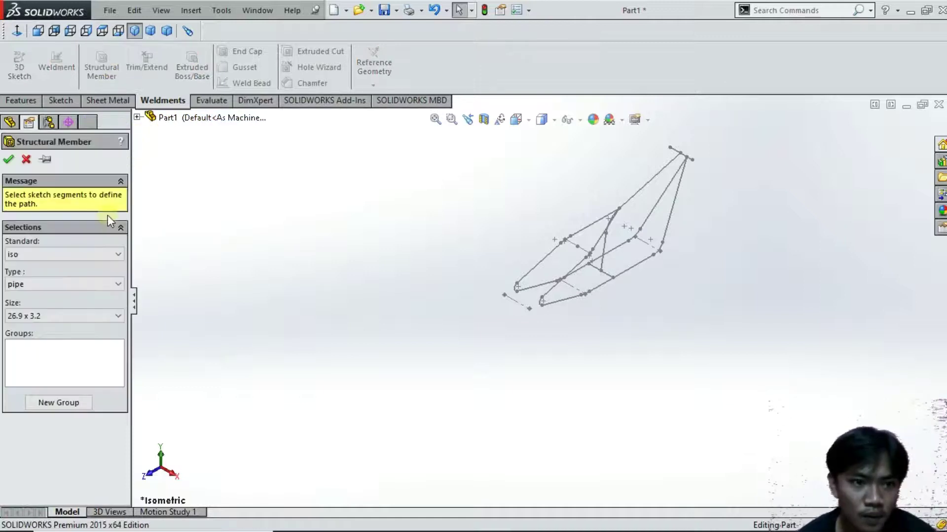
{"action": "left_click", "coordinate": [96, 255]}
{"action": "left_click", "coordinate": [95, 254]}
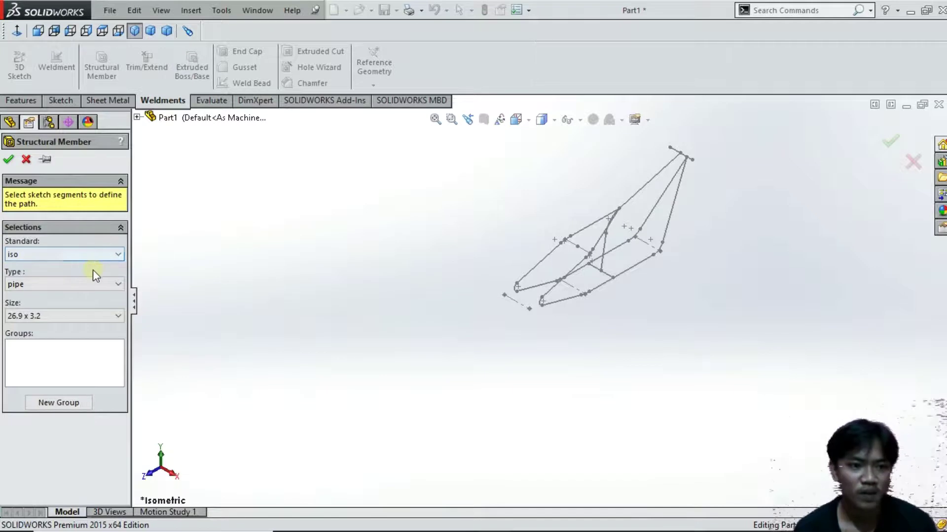
{"action": "left_click", "coordinate": [83, 287]}
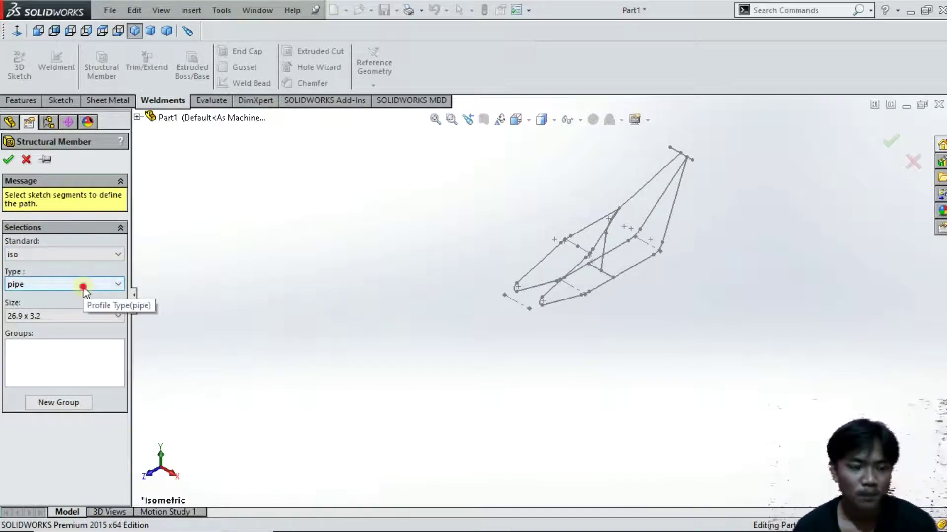
{"action": "left_click", "coordinate": [83, 293]}
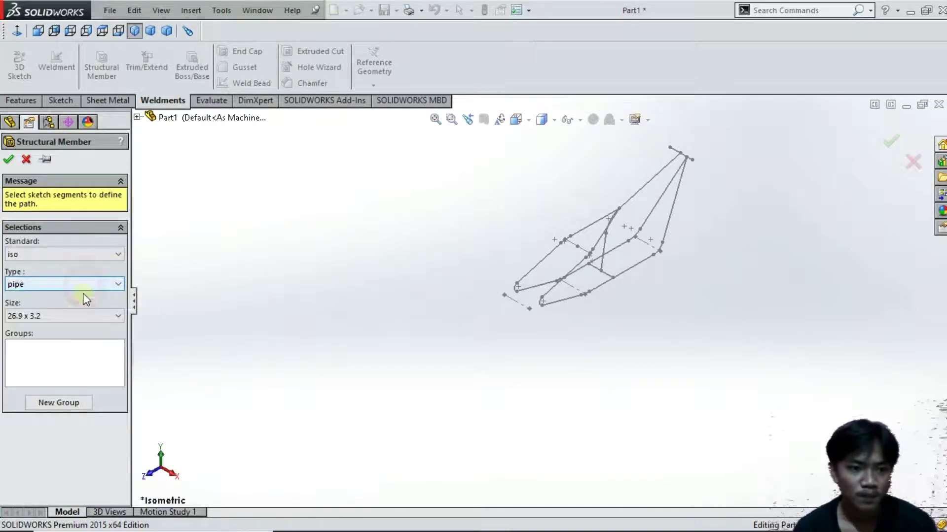
{"action": "left_click", "coordinate": [78, 319]}
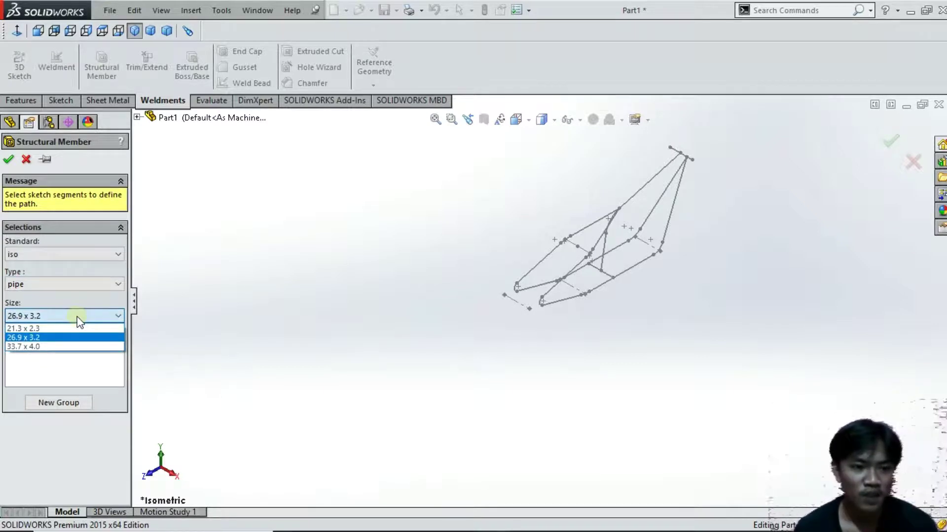
{"action": "left_click", "coordinate": [78, 318]}
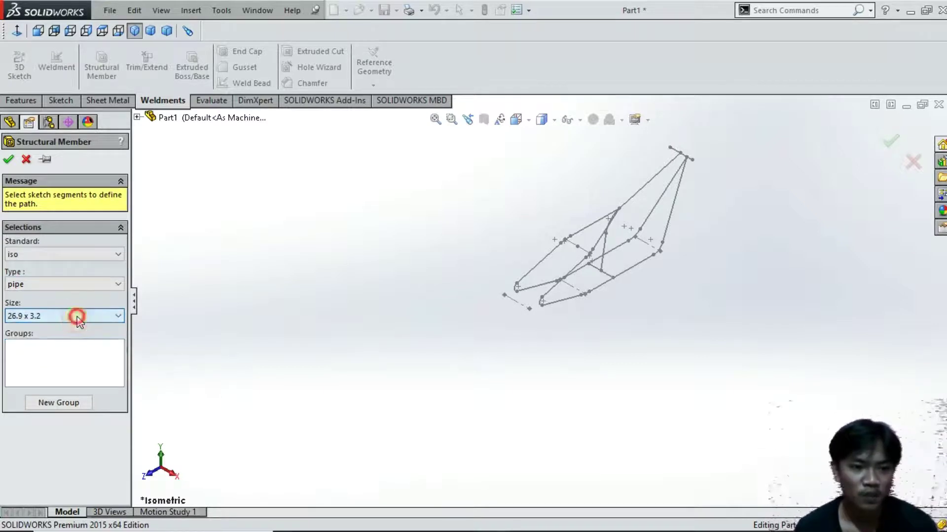
{"action": "left_click", "coordinate": [97, 357]}
{"action": "scroll", "coordinate": [650, 215], "scroll_direction": "up", "scroll_amount": 3}
{"action": "scroll", "coordinate": [589, 242], "scroll_direction": "down", "scroll_amount": 2}
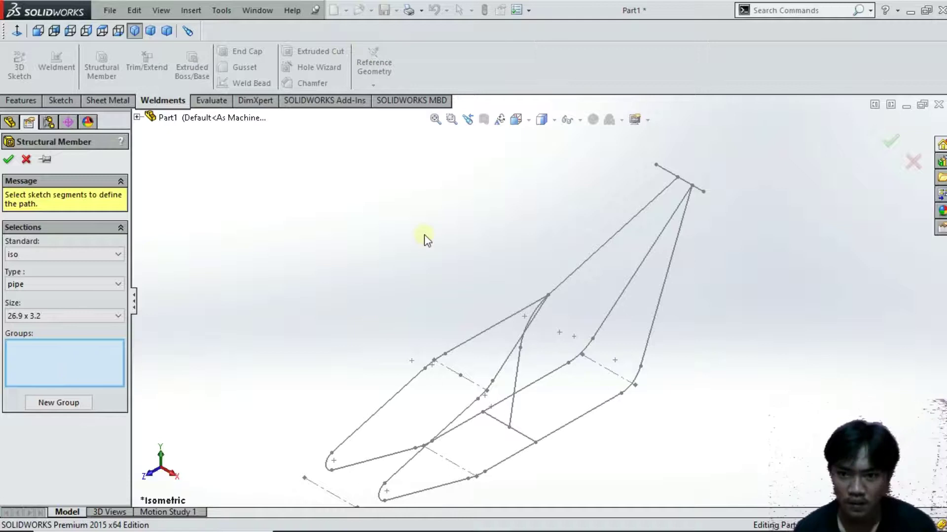
- Assign the short cross line at the frame's upper end to the first group and the sloping centre line below it to a second group
{"action": "left_click", "coordinate": [673, 177]}
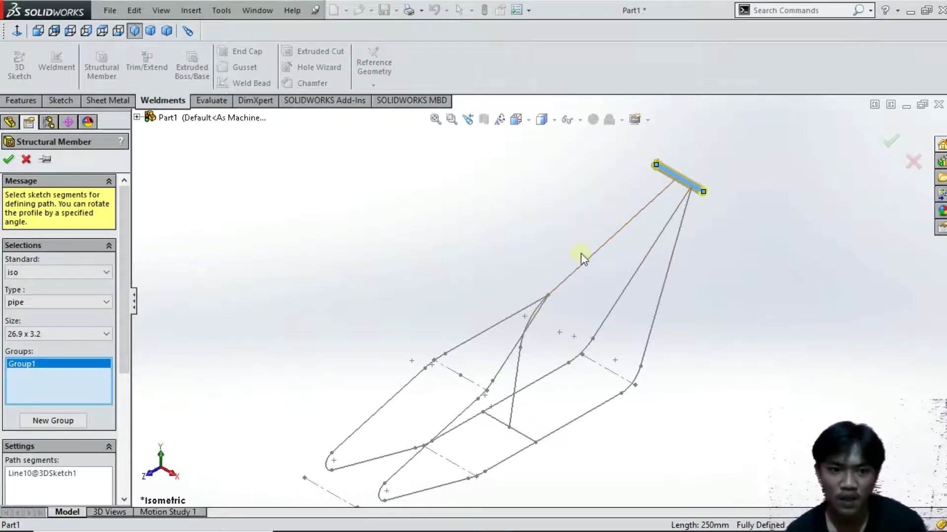
{"action": "left_click", "coordinate": [76, 419]}
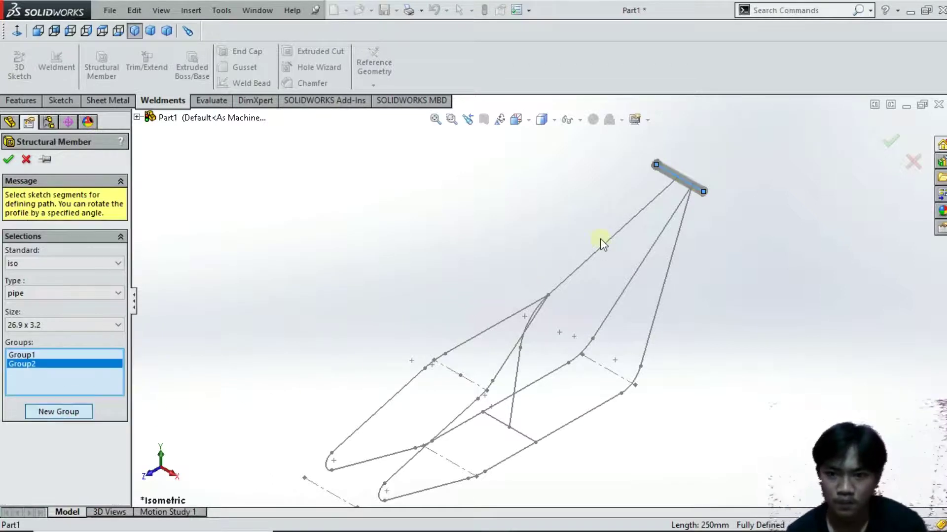
{"action": "left_click", "coordinate": [617, 241]}
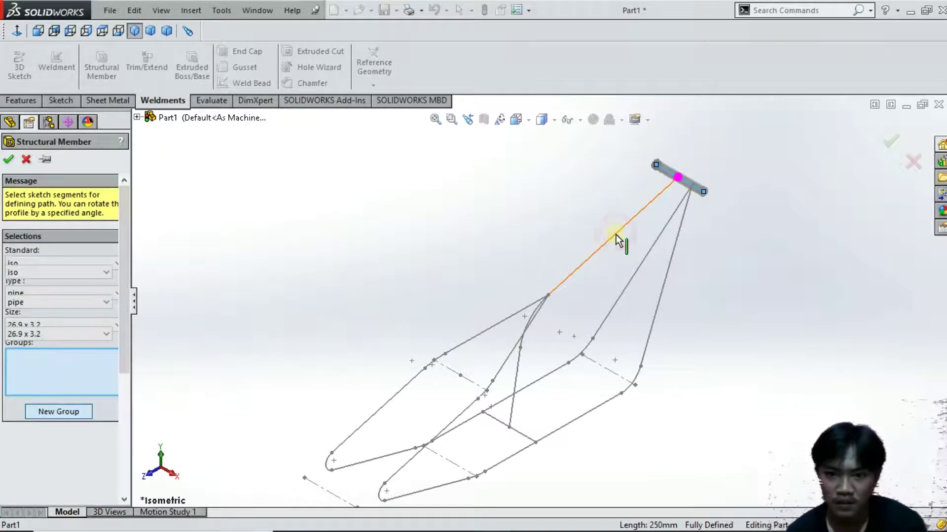
{"action": "mouse_move", "coordinate": [453, 269]}
{"action": "middle_mouse_down"}
{"action": "mouse_move", "coordinate": [482, 258]}
{"action": "mouse_move", "coordinate": [498, 313]}
{"action": "middle_mouse_up"}
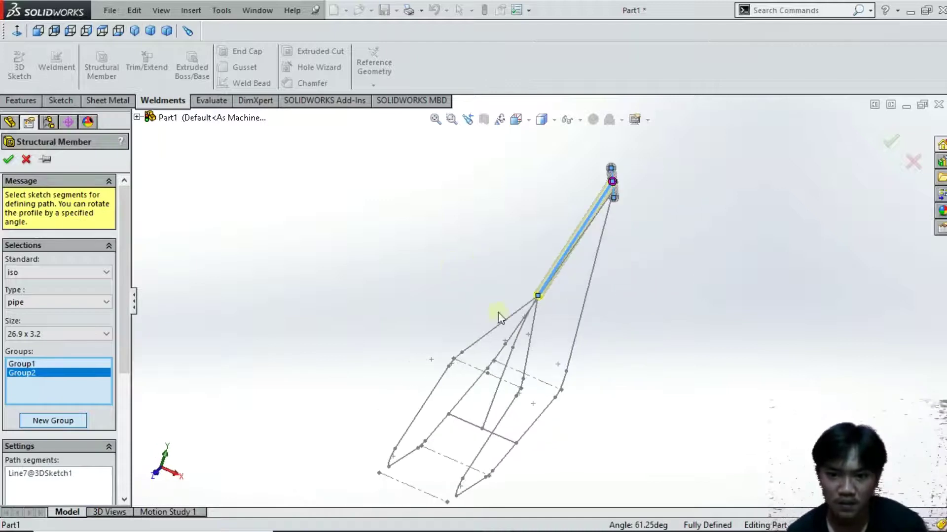
- Extend the second group along the centre bend and the lower centre line, and assign the lower short cross line to a third group
{"action": "left_click", "coordinate": [517, 340]}
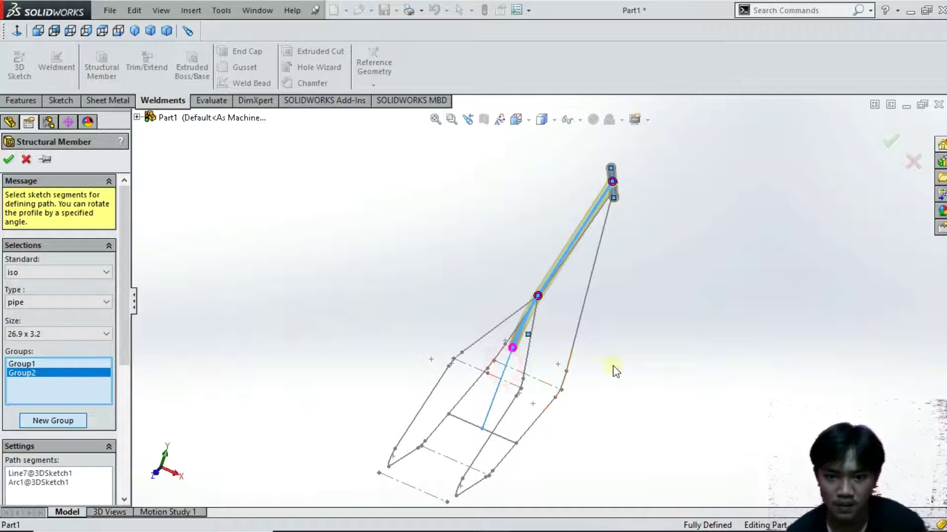
{"action": "middle_click_drag", "start_coordinate": [637, 370], "coordinate": [594, 349]}
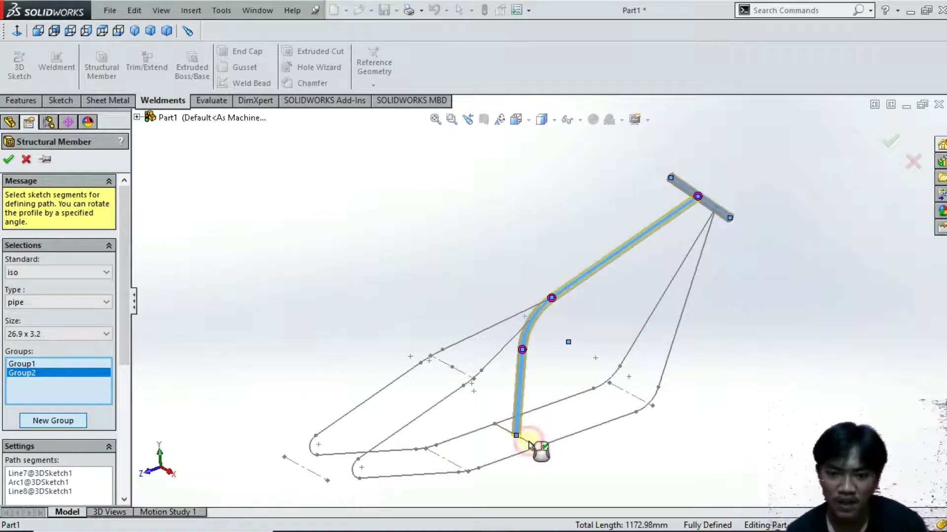
{"action": "mouse_move", "coordinate": [516, 412]}
{"action": "middle_mouse_down"}
{"action": "mouse_move", "coordinate": [528, 437]}
{"action": "mouse_move", "coordinate": [519, 422]}
{"action": "middle_mouse_up"}
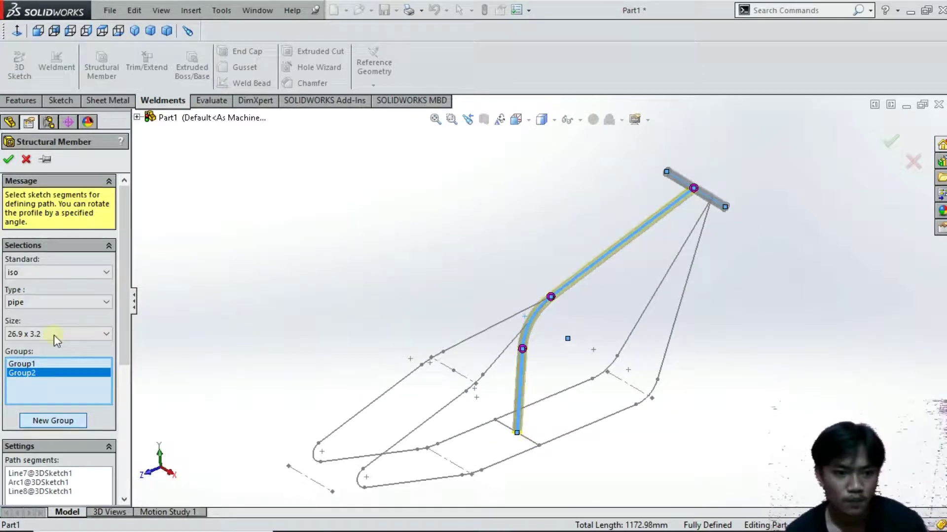
{"action": "left_click", "coordinate": [54, 420]}
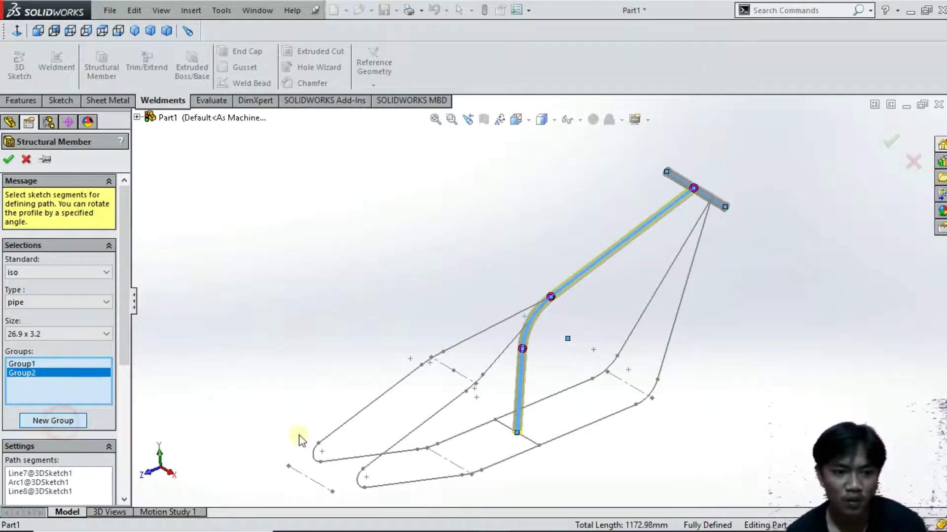
{"action": "left_click", "coordinate": [528, 438]}
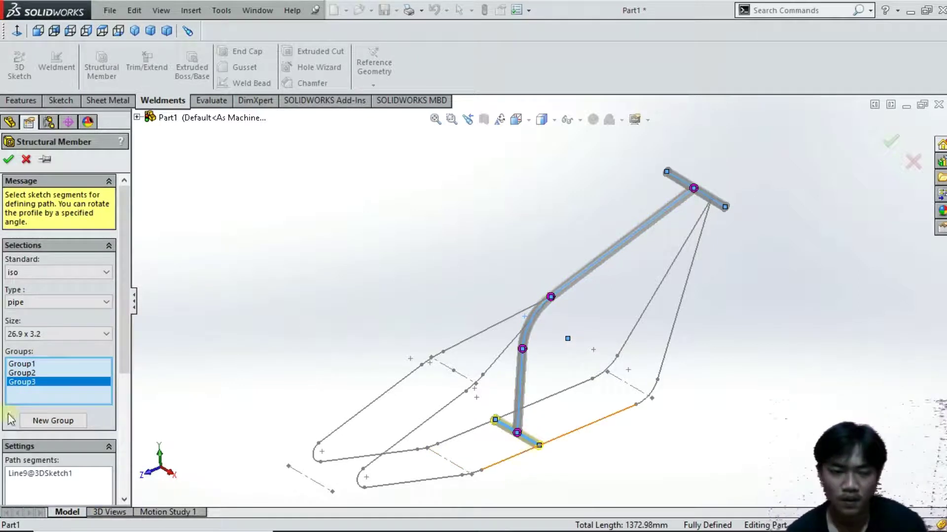
- Assign the +X side path to a fourth group, from the upper cross tube along the bottom and +Z end back to the centre tube
{"action": "left_click", "coordinate": [58, 422]}
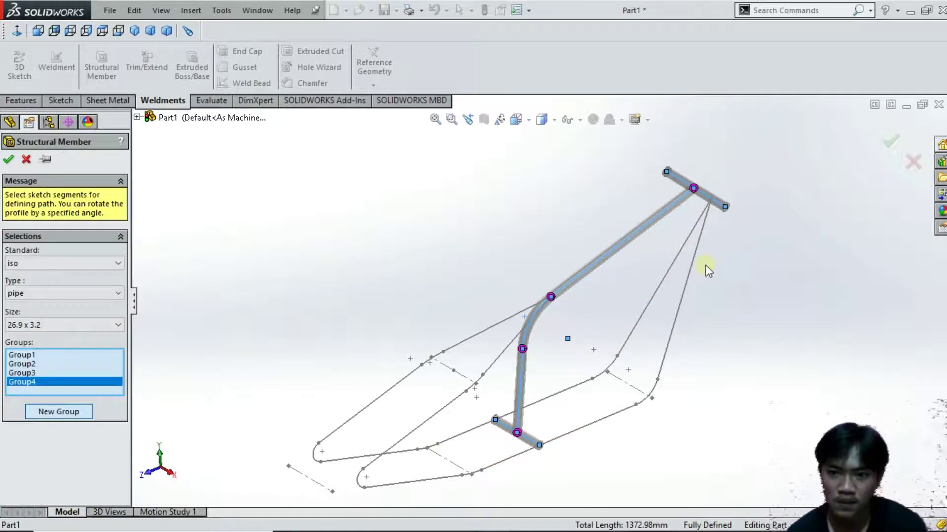
{"action": "left_click", "coordinate": [691, 276]}
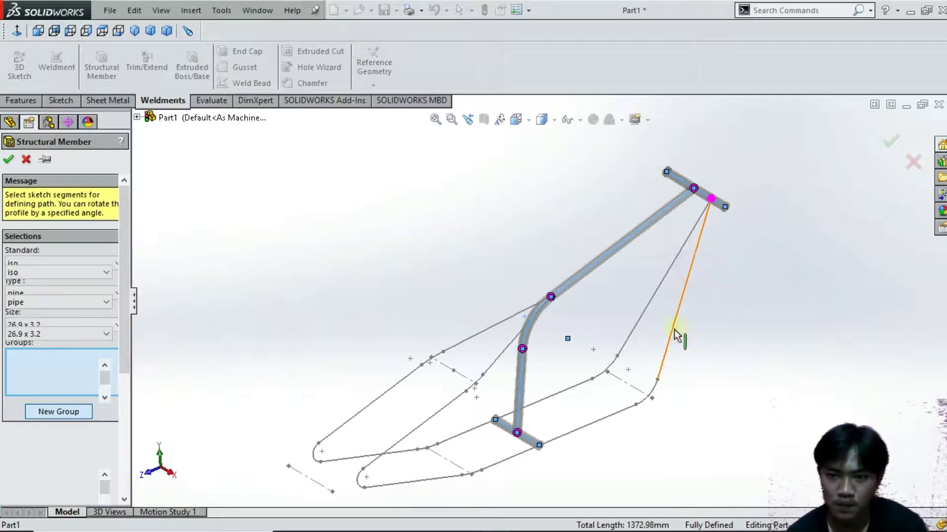
{"action": "left_click", "coordinate": [649, 398]}
{"action": "left_click", "coordinate": [608, 422]}
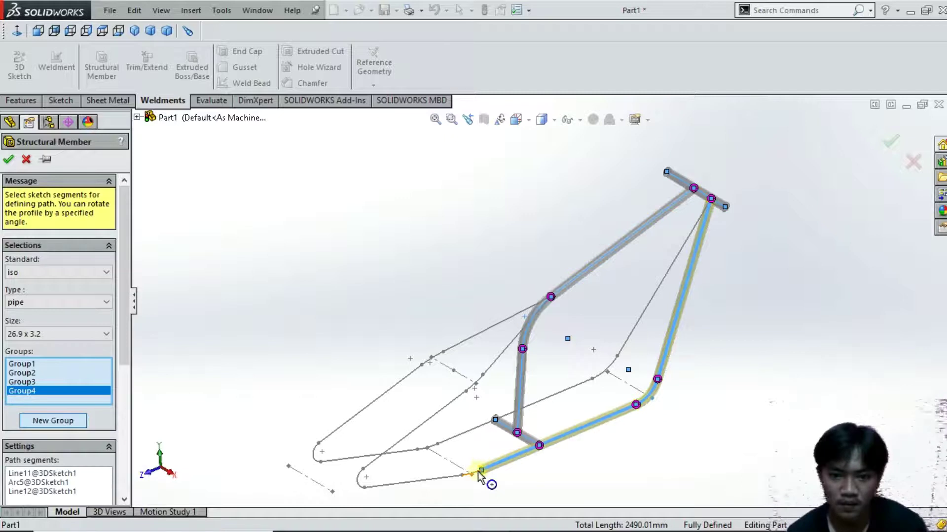
{"action": "left_click", "coordinate": [478, 473]}
{"action": "left_click", "coordinate": [444, 479]}
{"action": "left_click", "coordinate": [359, 480]}
{"action": "left_click", "coordinate": [389, 453]}
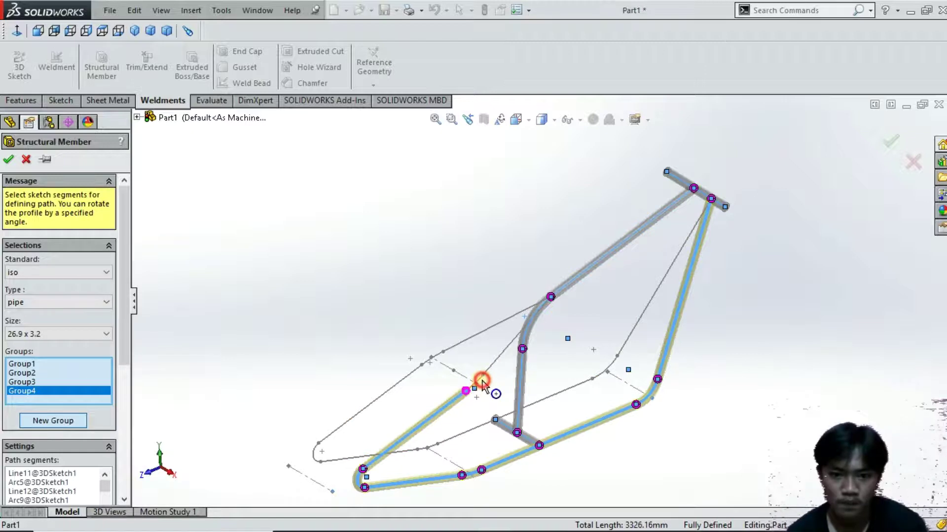
{"action": "left_click", "coordinate": [489, 371]}
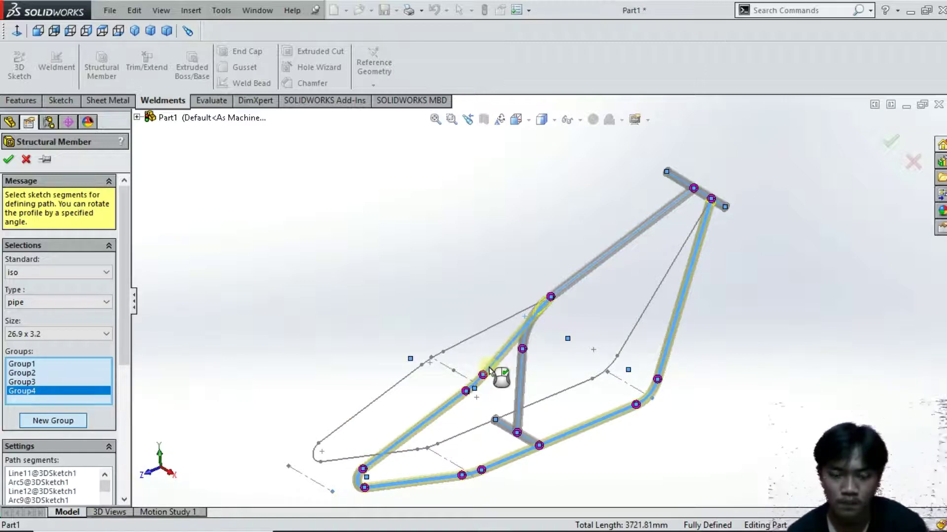
- Add all lines and bends of the opposite side path to the fourth group and create the structural member
{"action": "left_click", "coordinate": [659, 287]}
{"action": "left_click", "coordinate": [609, 365]}
{"action": "left_click", "coordinate": [575, 384]}
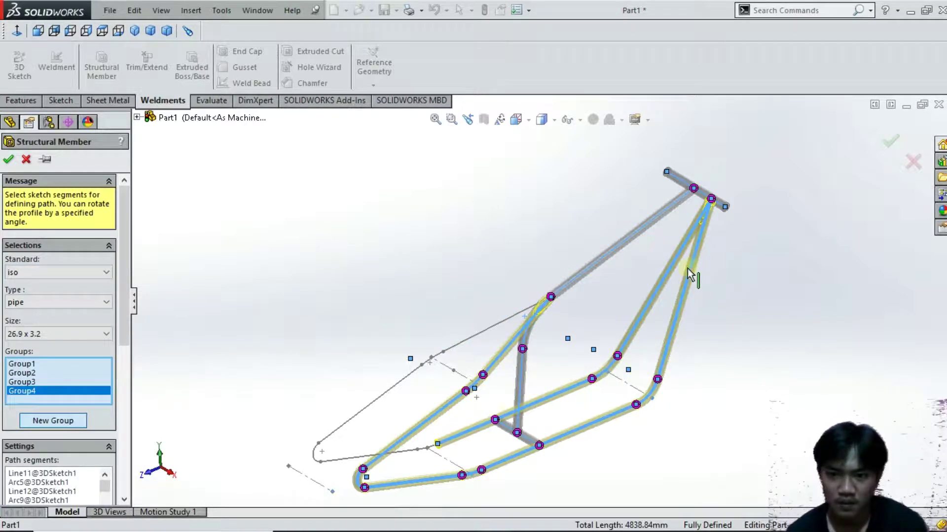
{"action": "left_click", "coordinate": [426, 449]}
{"action": "left_click", "coordinate": [405, 456]}
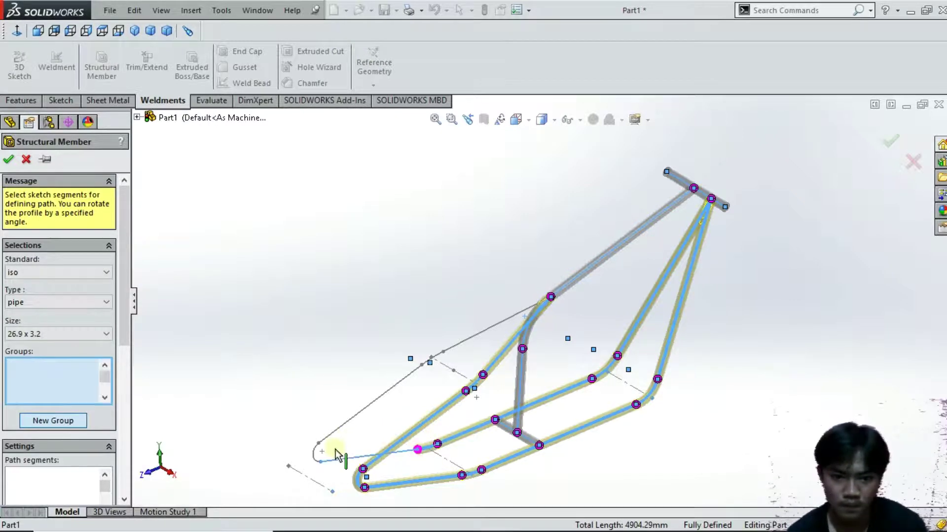
{"action": "left_click", "coordinate": [344, 428]}
{"action": "left_click", "coordinate": [438, 359]}
{"action": "left_click", "coordinate": [468, 346]}
{"action": "left_click", "coordinate": [467, 346]}
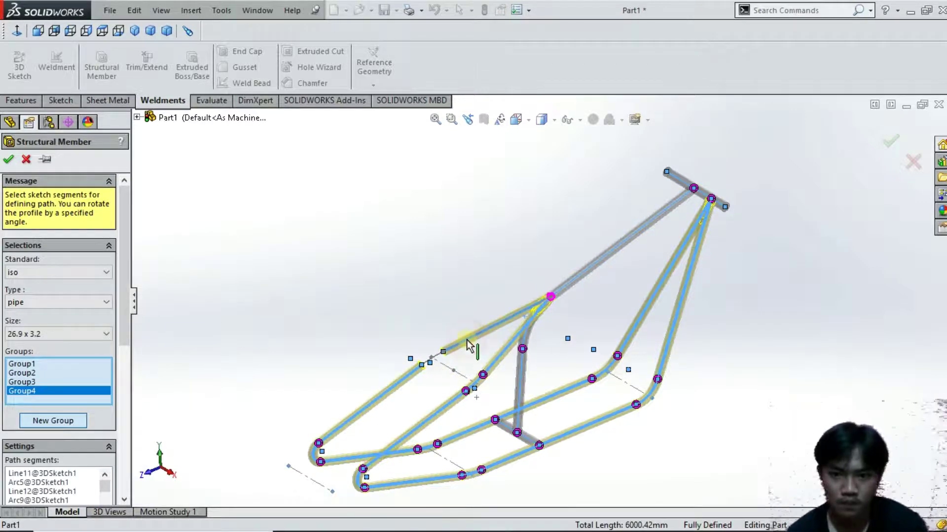
{"action": "left_click", "coordinate": [434, 359]}
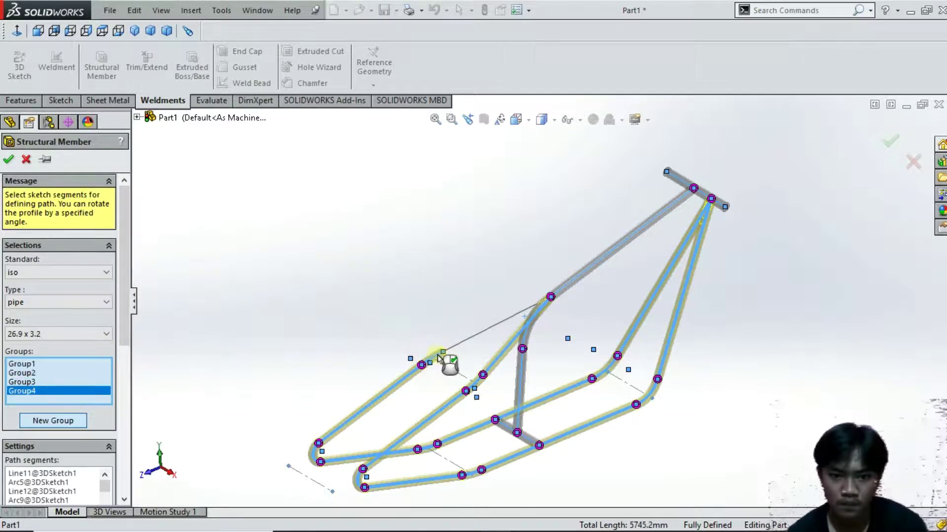
{"action": "left_click", "coordinate": [454, 349]}
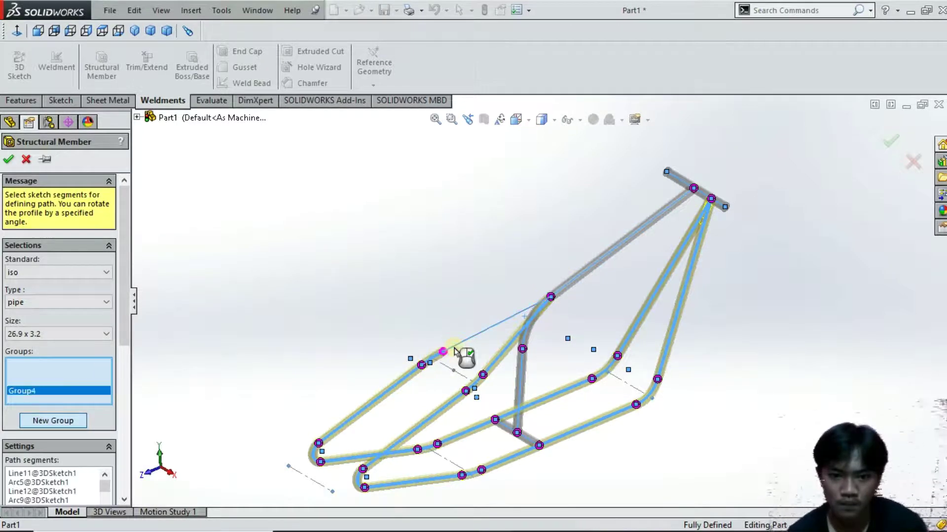
{"action": "left_click", "coordinate": [8, 159]}
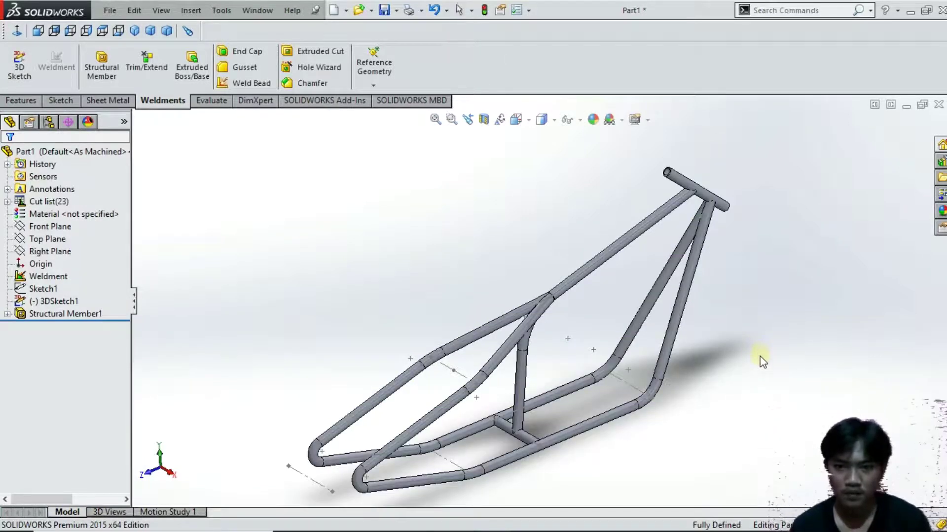
{"action": "mouse_move", "coordinate": [762, 361]}
{"action": "middle_mouse_down"}
{"action": "mouse_move", "coordinate": [744, 353]}
{"action": "mouse_move", "coordinate": [796, 351]}
{"action": "mouse_move", "coordinate": [754, 351]}
{"action": "middle_mouse_up"}
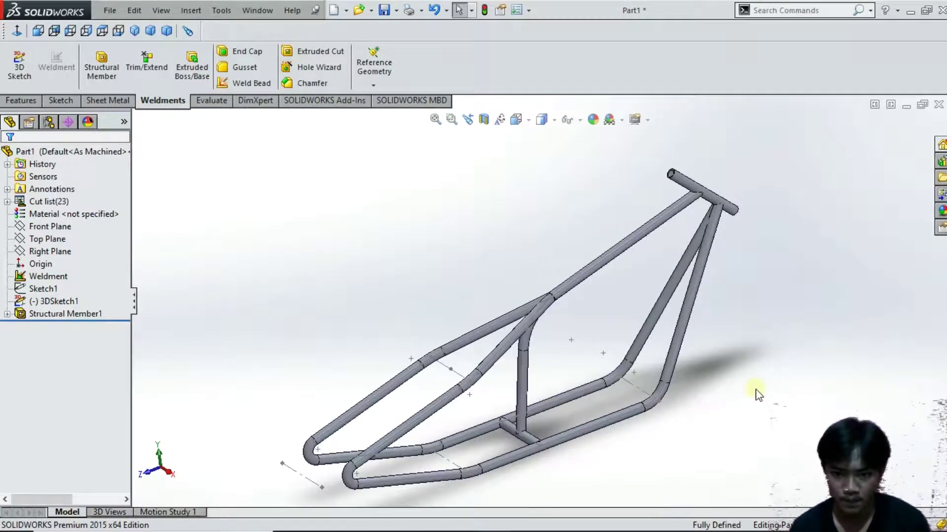
{"action": "scroll", "coordinate": [630, 381], "scroll_direction": "down", "scroll_amount": 5}
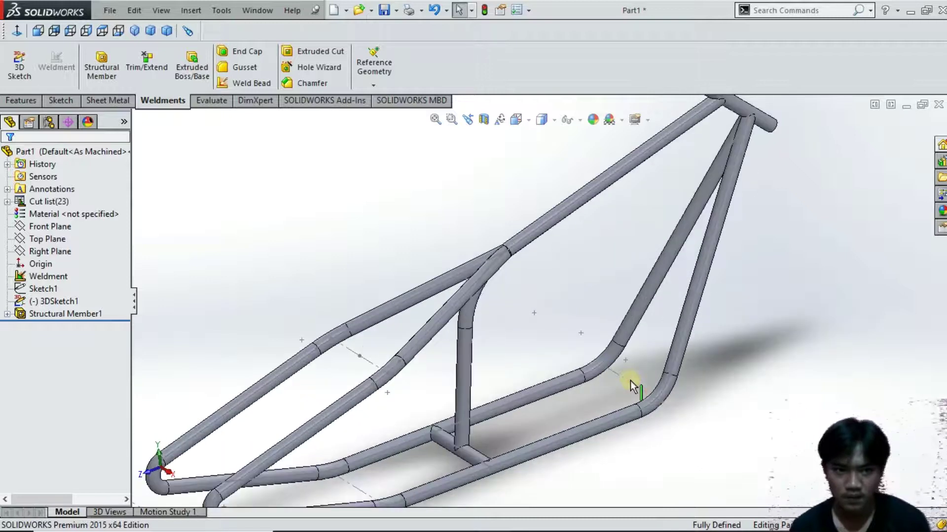
{"action": "left_click", "coordinate": [579, 355]}
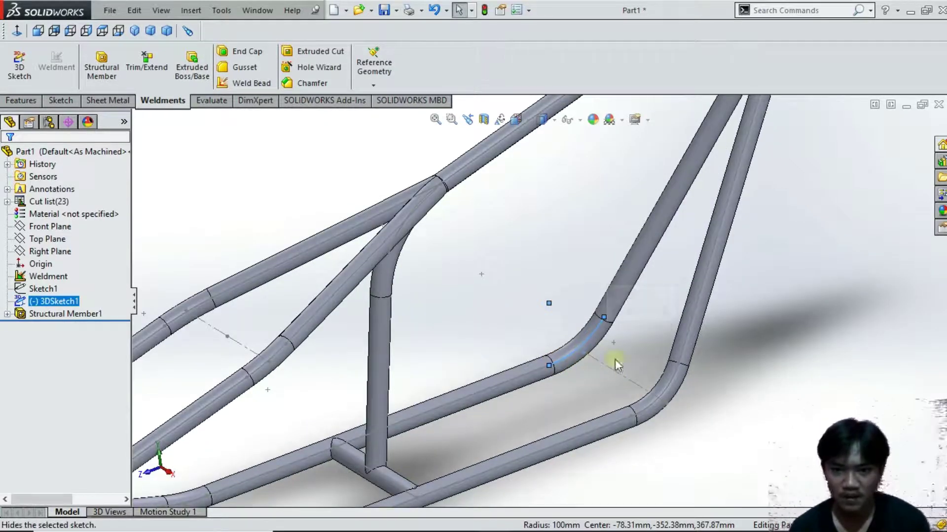
{"action": "left_click", "coordinate": [616, 294]}
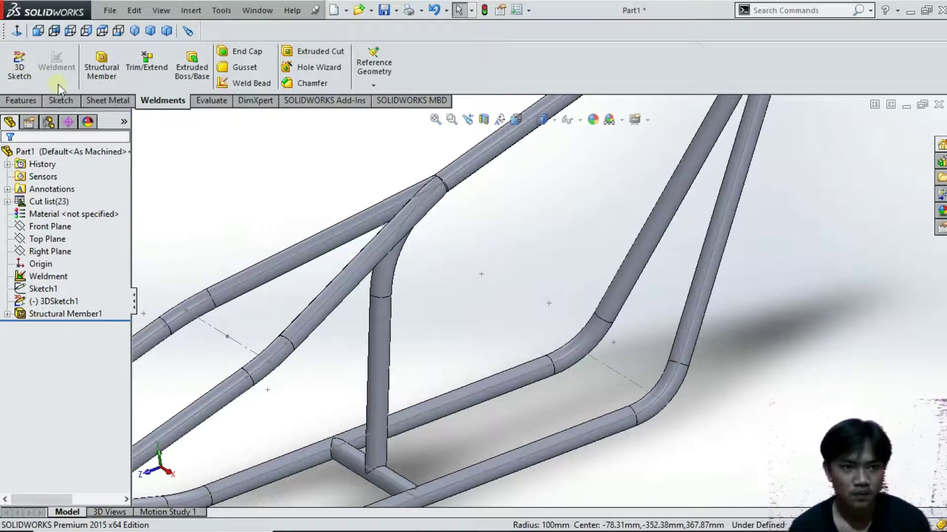
- Sketch a cross line about 195 mm long in a new 3D sketch, joining the lower rear bends of the two side tubes
{"action": "left_click", "coordinate": [32, 102]}
{"action": "left_click", "coordinate": [63, 101]}
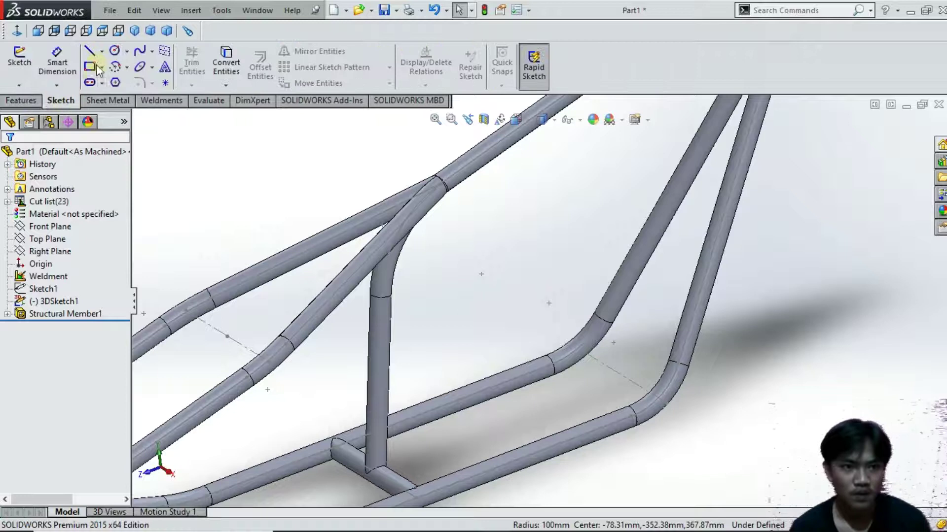
{"action": "left_click", "coordinate": [90, 51]}
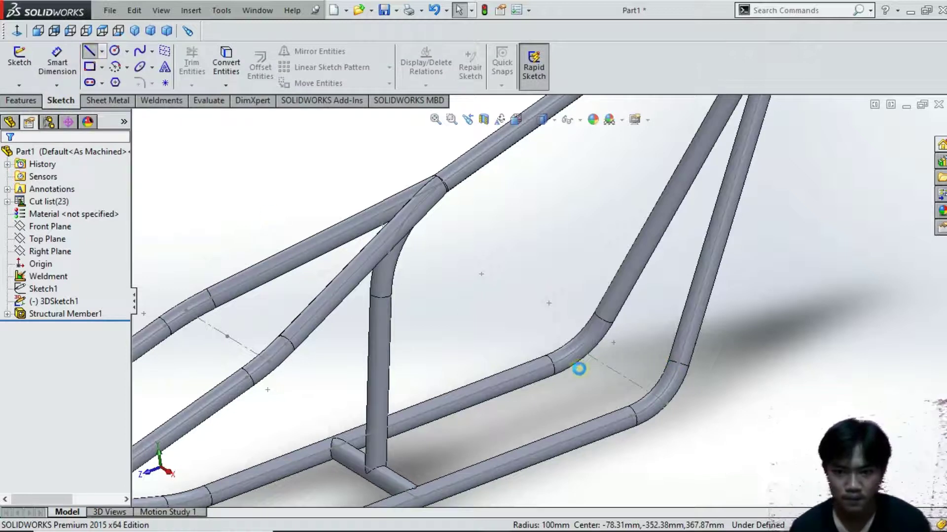
{"action": "left_click", "coordinate": [18, 86]}
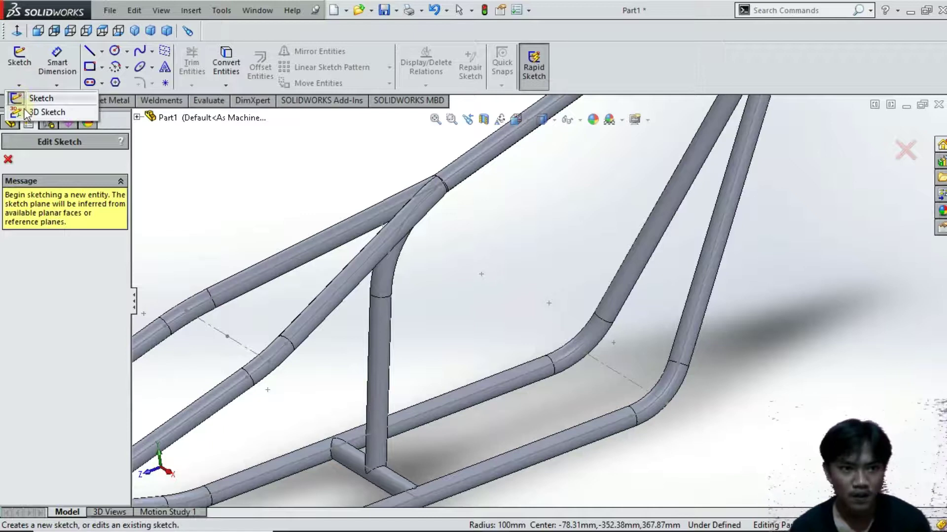
{"action": "left_click", "coordinate": [25, 111]}
{"action": "left_click", "coordinate": [89, 51]}
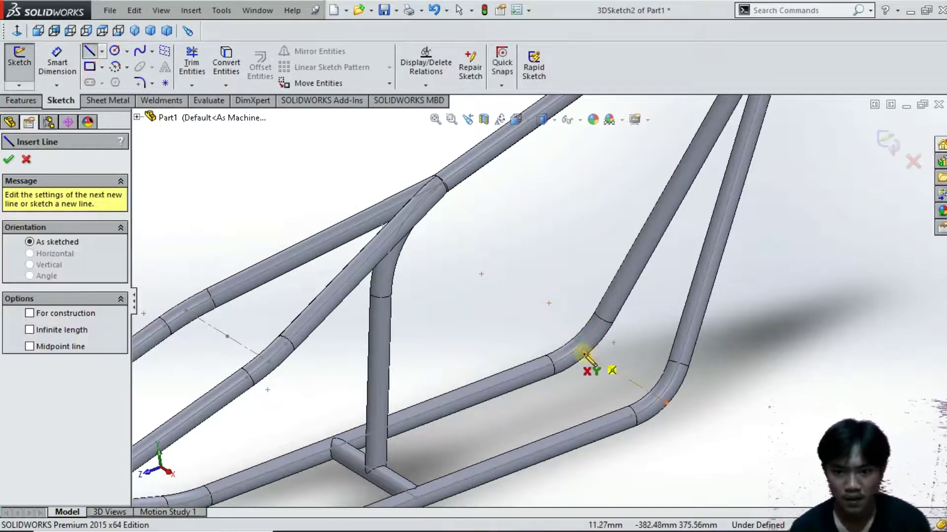
{"action": "scroll", "coordinate": [583, 349], "scroll_direction": "down", "scroll_amount": 2}
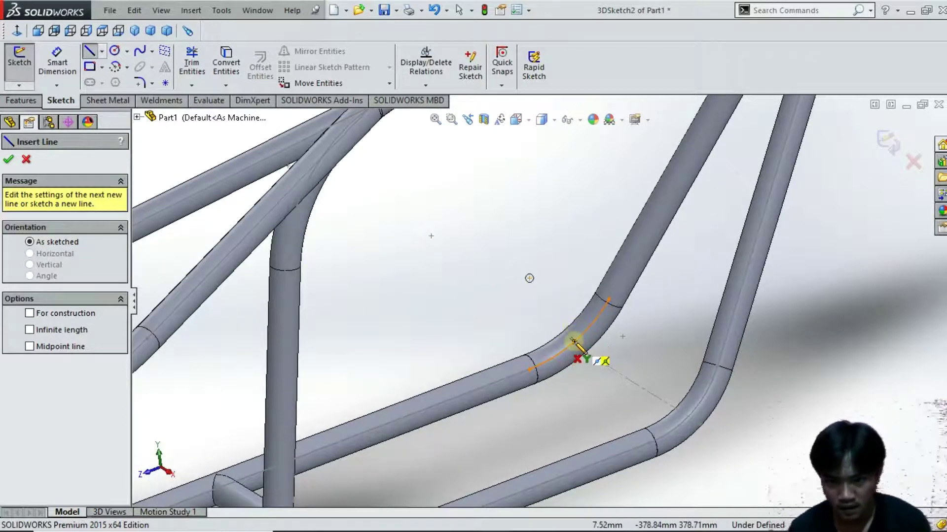
{"action": "left_click", "coordinate": [580, 345]}
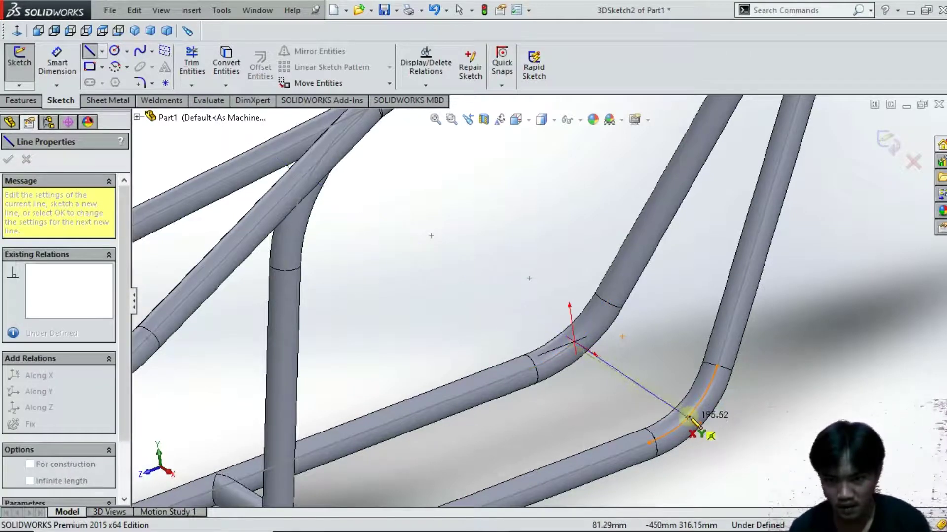
{"action": "left_click", "coordinate": [691, 414]}
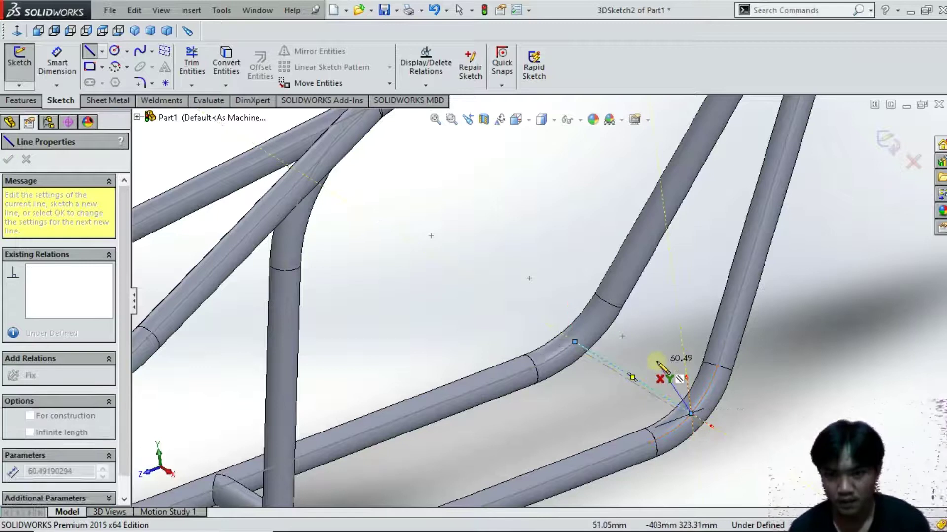
{"action": "right_click", "coordinate": [656, 362]}
{"action": "left_click", "coordinate": [670, 369]}
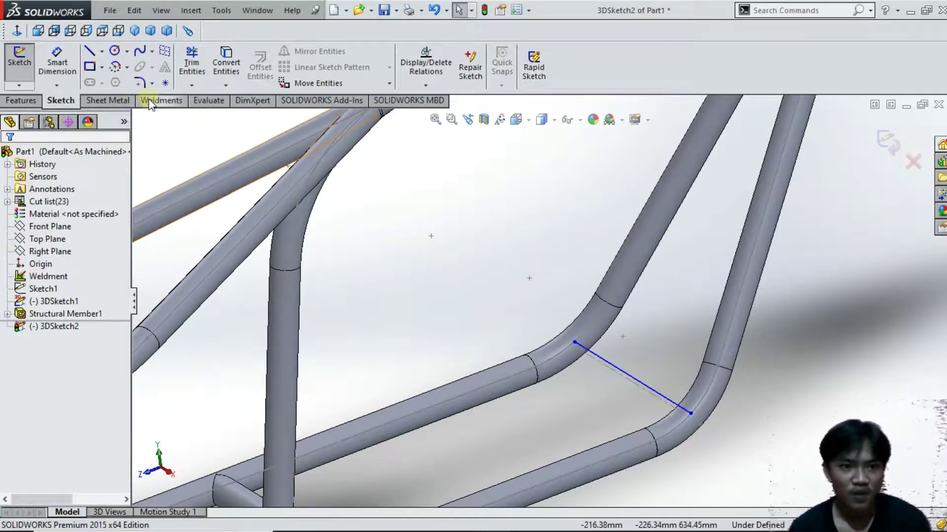
- Exit the 3D sketch and create an iso pipe 26.9 x 3.2 structural member along the new cross line
{"action": "left_click", "coordinate": [160, 103]}
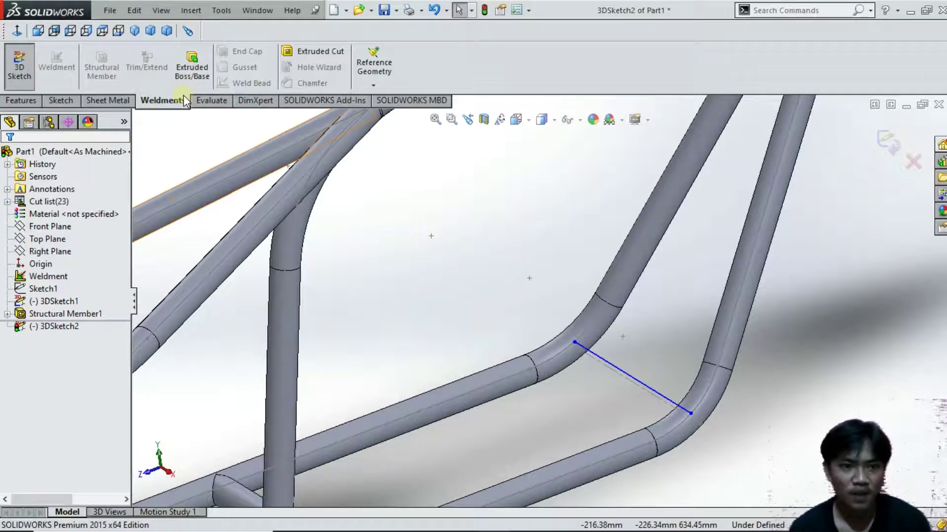
{"action": "left_click", "coordinate": [884, 138]}
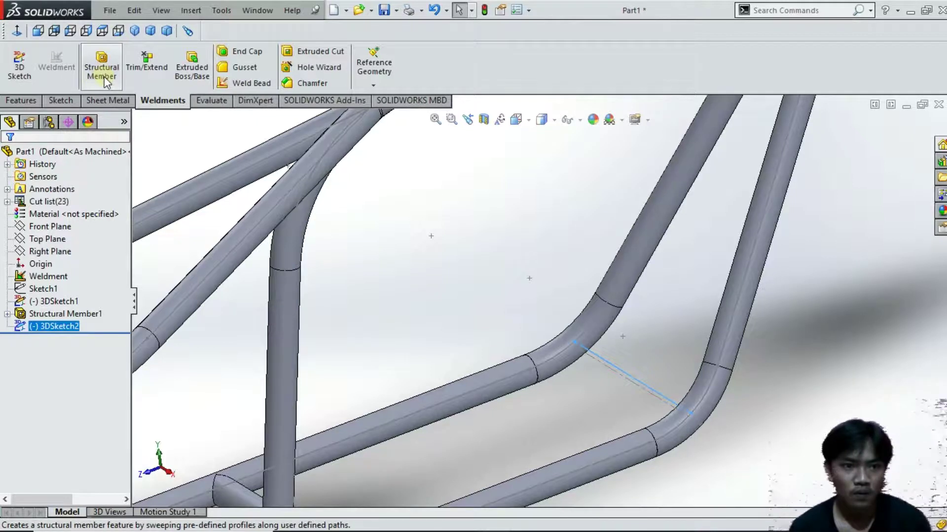
{"action": "left_click", "coordinate": [105, 76]}
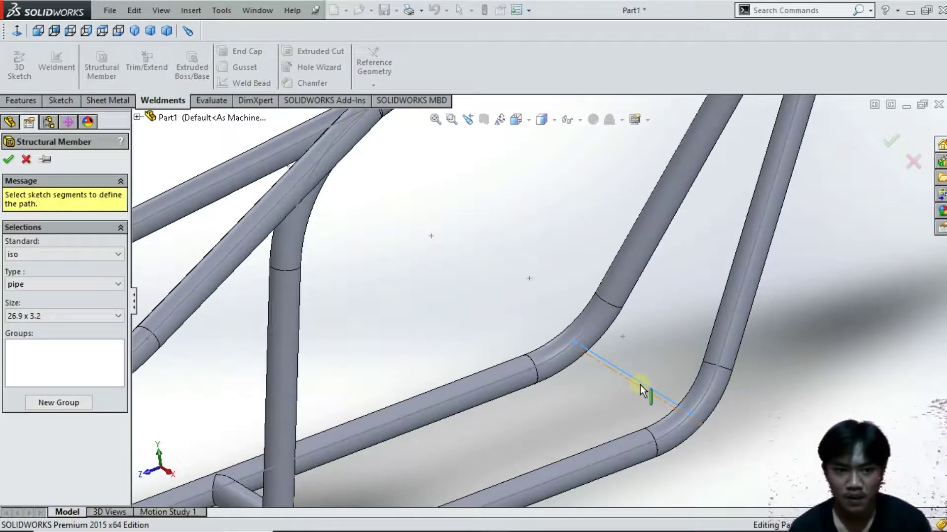
{"action": "left_click", "coordinate": [33, 370]}
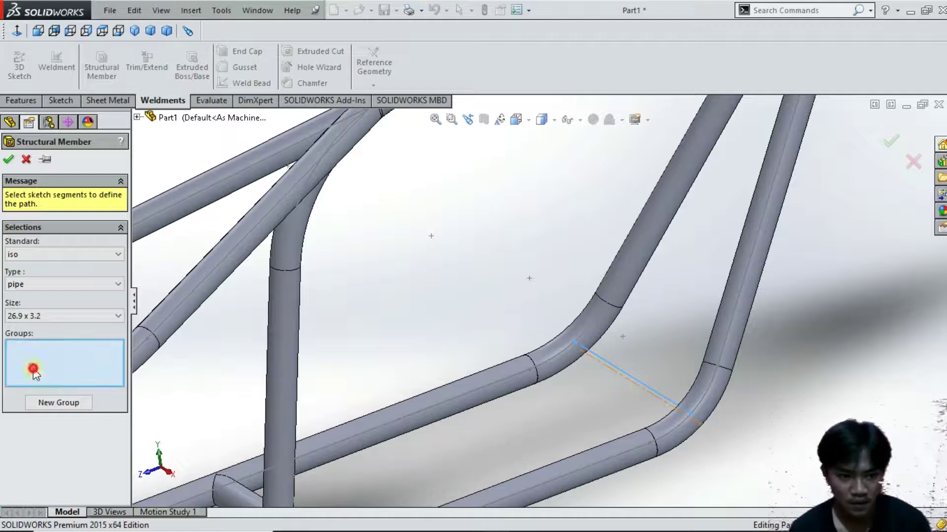
{"action": "scroll", "coordinate": [628, 375], "scroll_direction": "down", "scroll_amount": 2}
{"action": "left_click", "coordinate": [628, 374]}
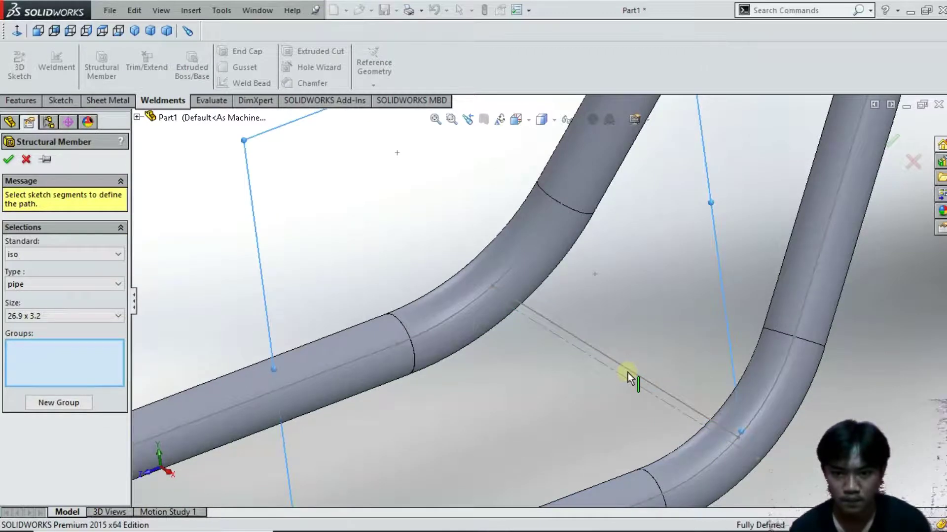
{"action": "left_click", "coordinate": [628, 374]}
{"action": "scroll", "coordinate": [631, 378], "scroll_direction": "up", "scroll_amount": 4}
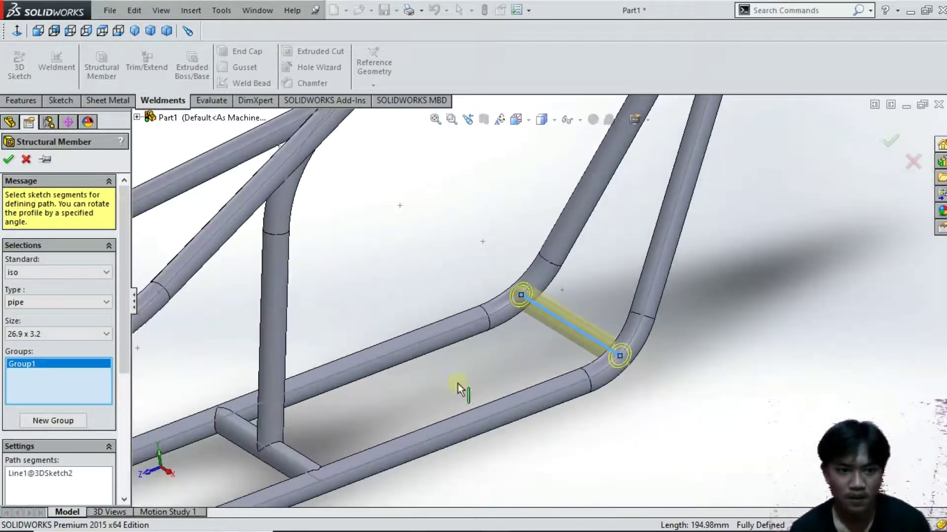
{"action": "left_click", "coordinate": [9, 161]}
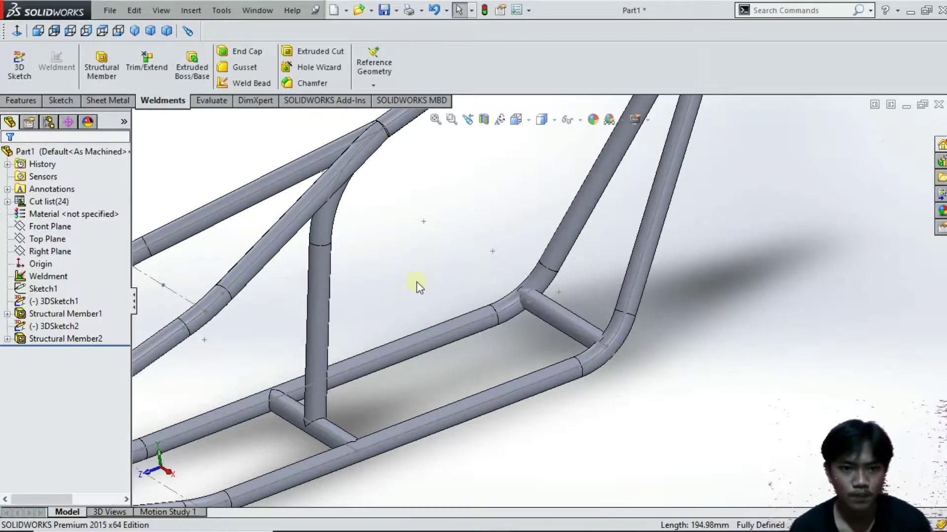
{"action": "left_click", "coordinate": [256, 101]}
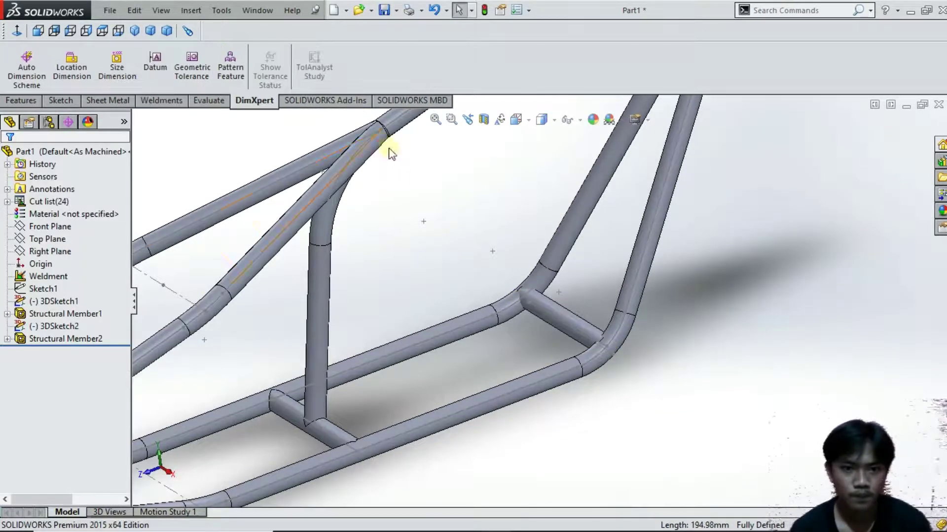
{"action": "left_click", "coordinate": [171, 102]}
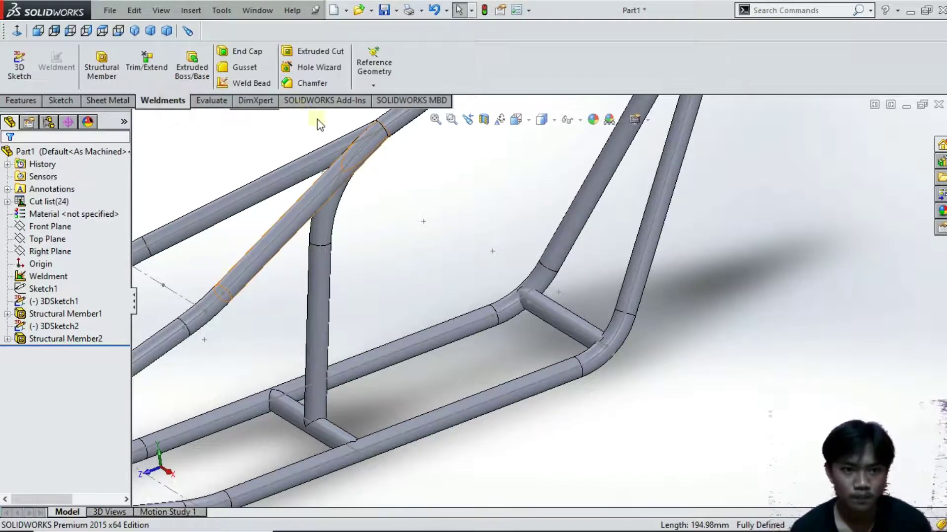
{"action": "scroll", "coordinate": [444, 170], "scroll_direction": "down", "scroll_amount": 5}
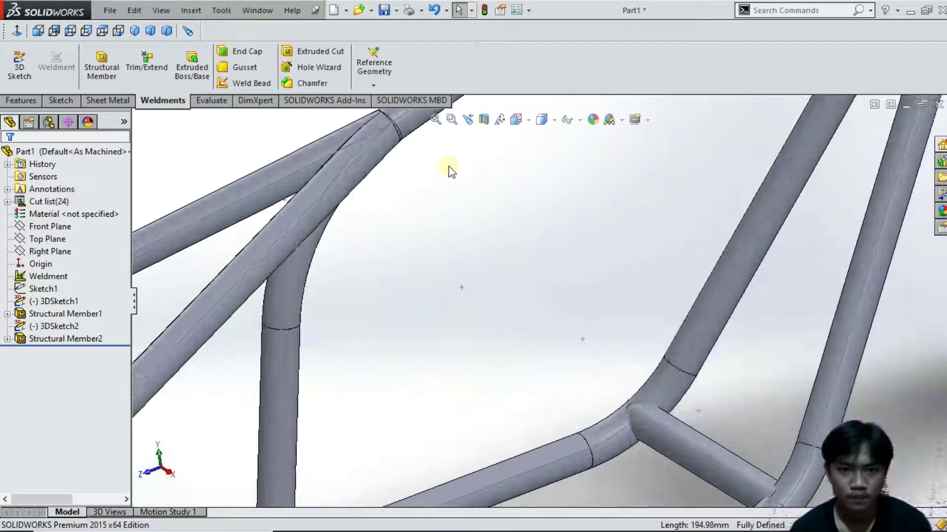
{"action": "scroll", "coordinate": [531, 291], "scroll_direction": "down", "scroll_amount": 5}
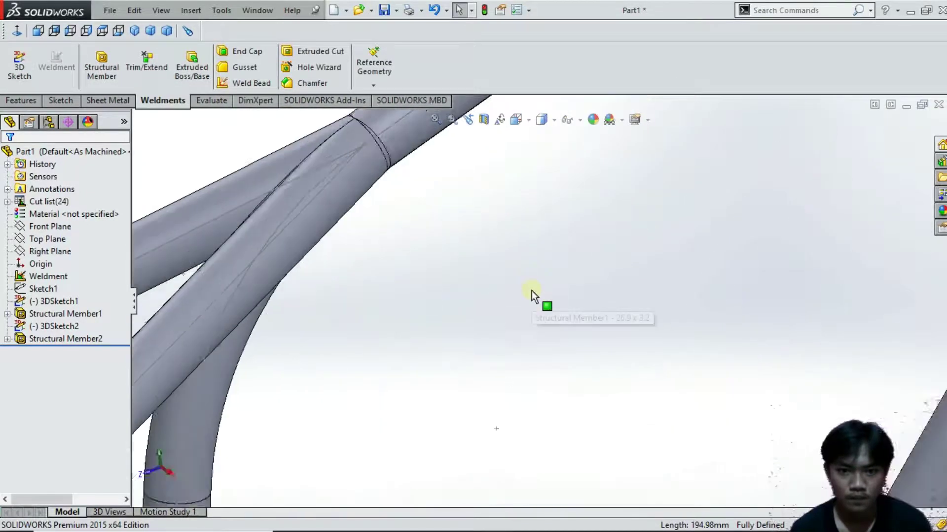
{"action": "scroll", "coordinate": [658, 311], "scroll_direction": "up", "scroll_amount": 10}
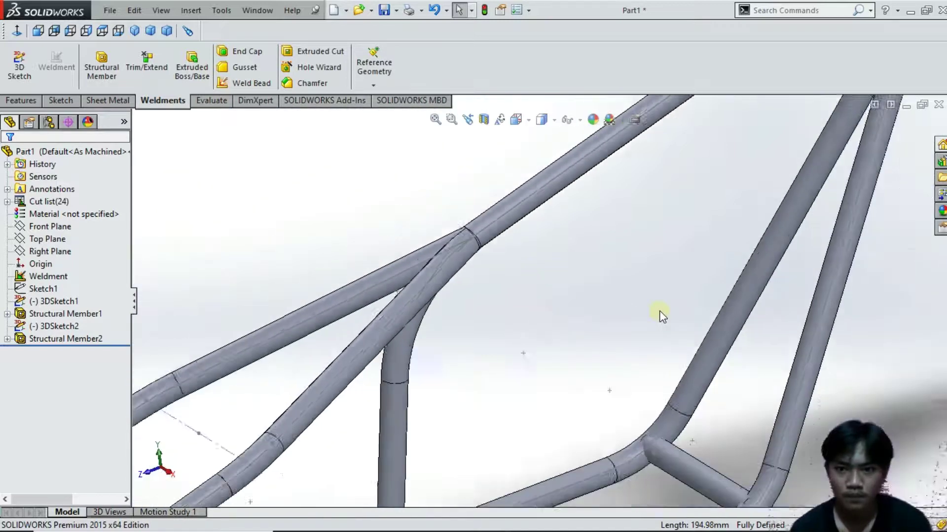
{"action": "scroll", "coordinate": [808, 342], "scroll_direction": "up", "scroll_amount": 5}
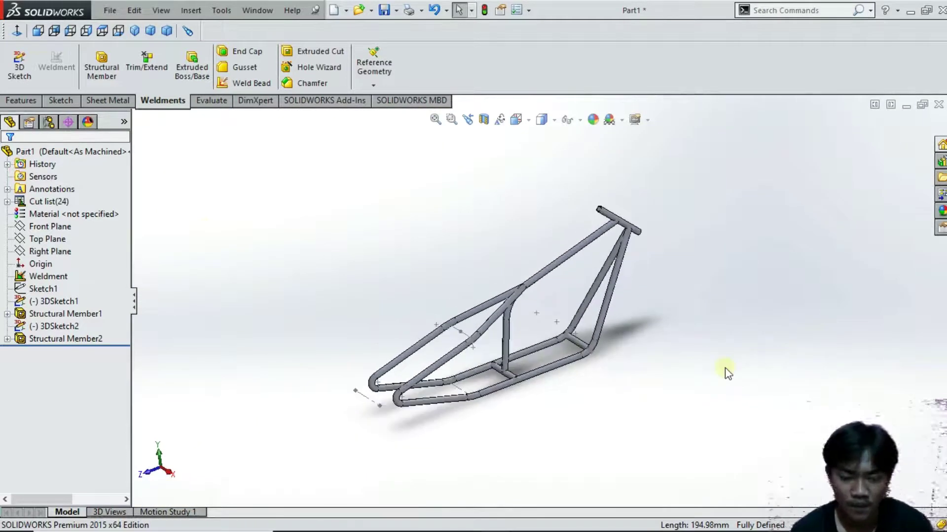
- Start a new sketch on the Right Plane, with the view normal to the plane
{"action": "left_click", "coordinate": [20, 101]}
{"action": "left_click", "coordinate": [69, 263]}
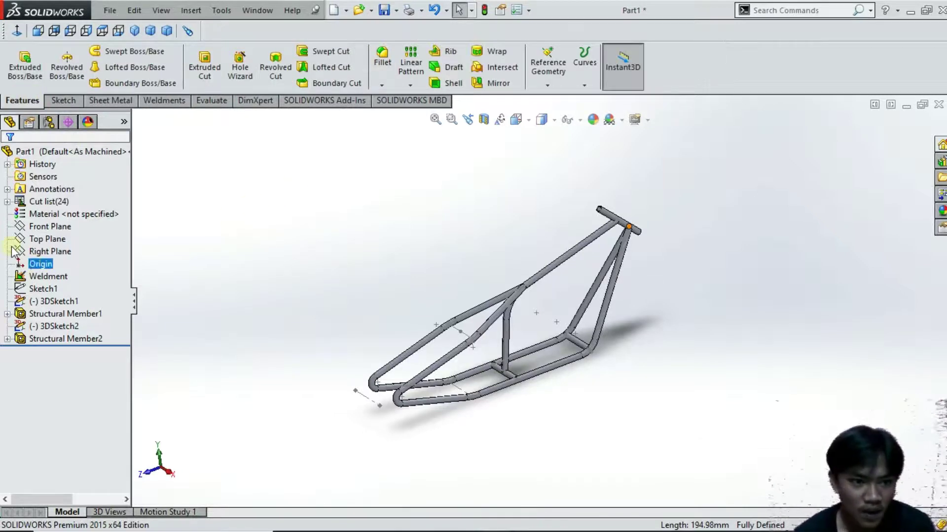
{"action": "left_click", "coordinate": [23, 251]}
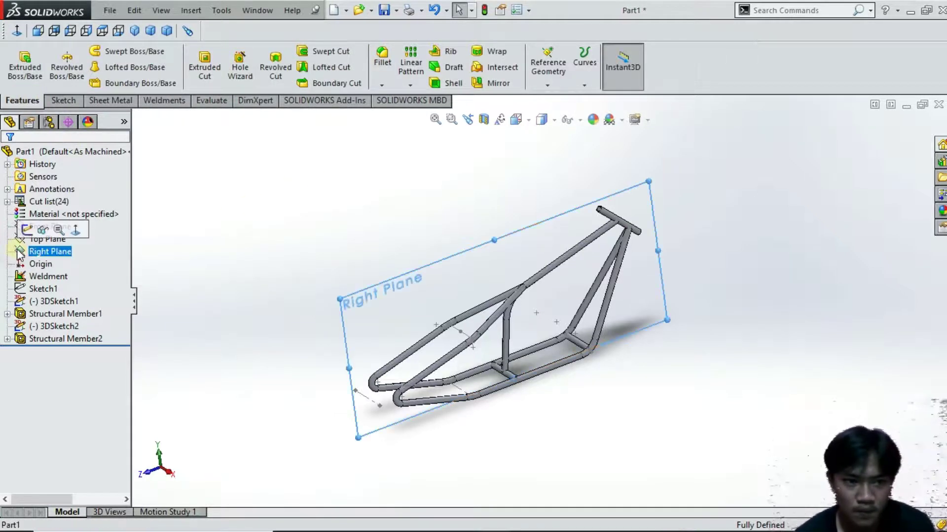
{"action": "left_click", "coordinate": [75, 230]}
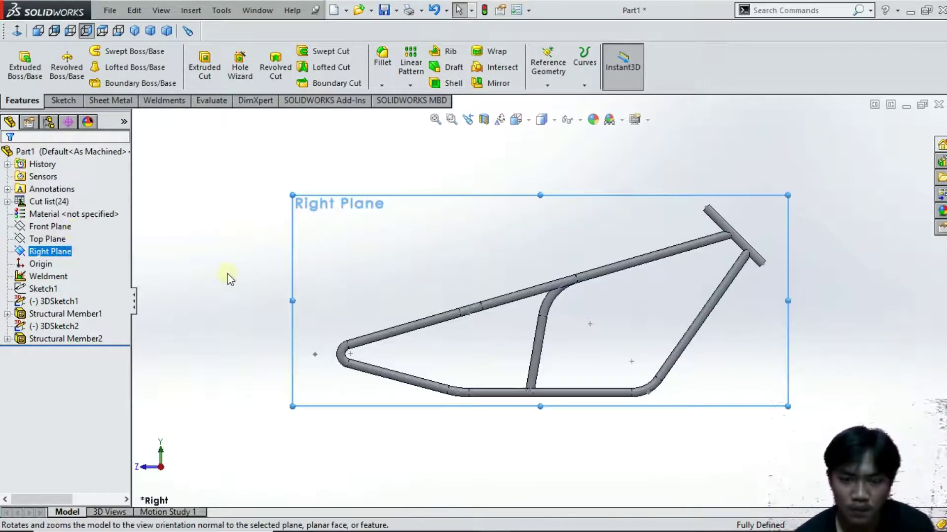
{"action": "left_click", "coordinate": [19, 253]}
{"action": "left_click", "coordinate": [30, 232]}
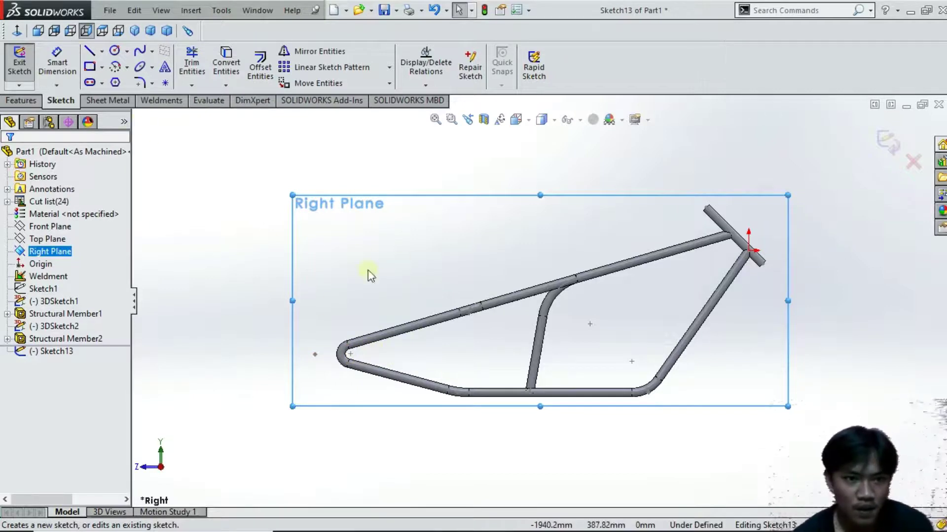
{"action": "left_click", "coordinate": [101, 83]}
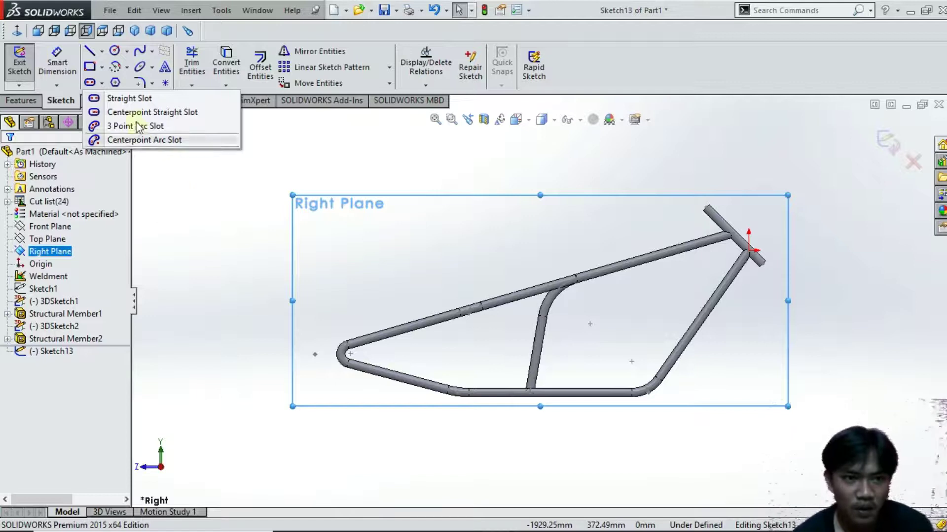
{"action": "left_click", "coordinate": [129, 99]}
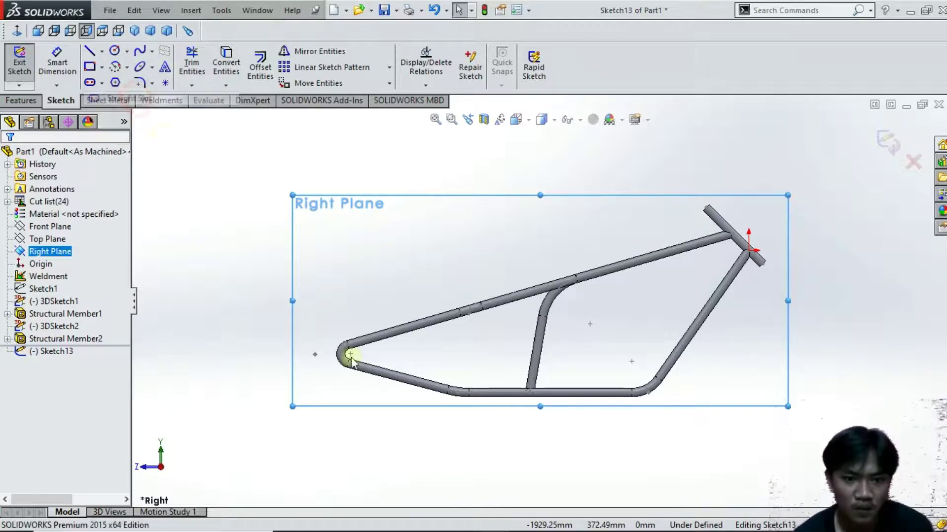
{"action": "scroll", "coordinate": [365, 368], "scroll_direction": "down", "scroll_amount": 3}
{"action": "scroll", "coordinate": [368, 362], "scroll_direction": "down", "scroll_amount": 1}
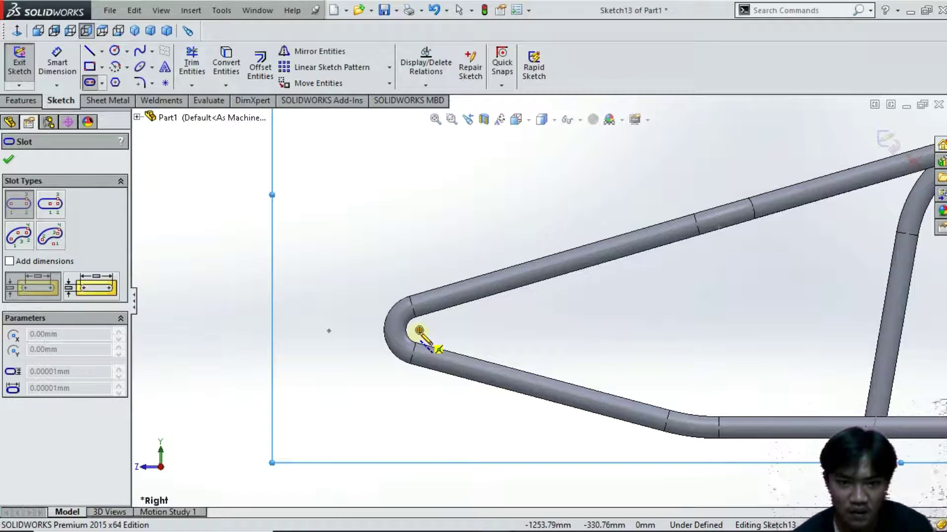
{"action": "left_click", "coordinate": [11, 163]}
{"action": "key", "text": "f"}
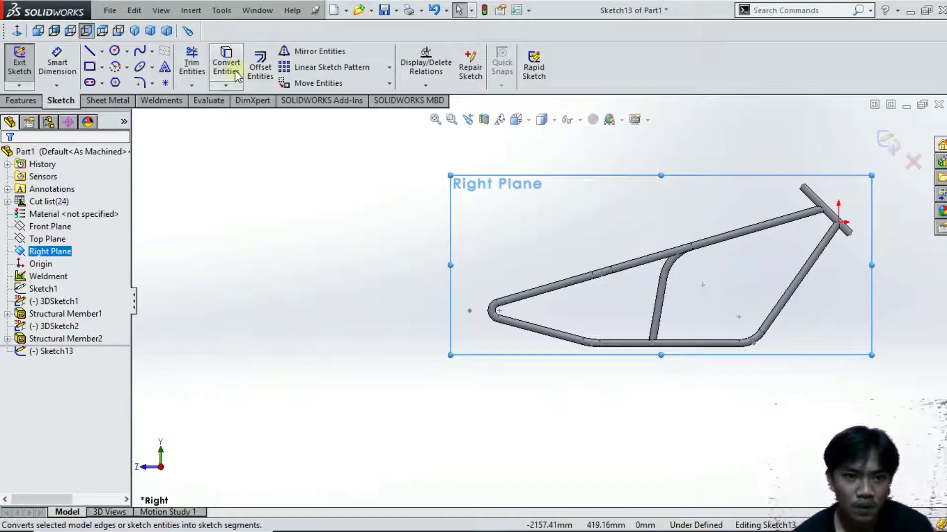
- Convert the three inner silhouette edges of the +Z end into sketch entities: the upper tube, the bend and the lower tube
{"action": "left_click", "coordinate": [236, 73]}
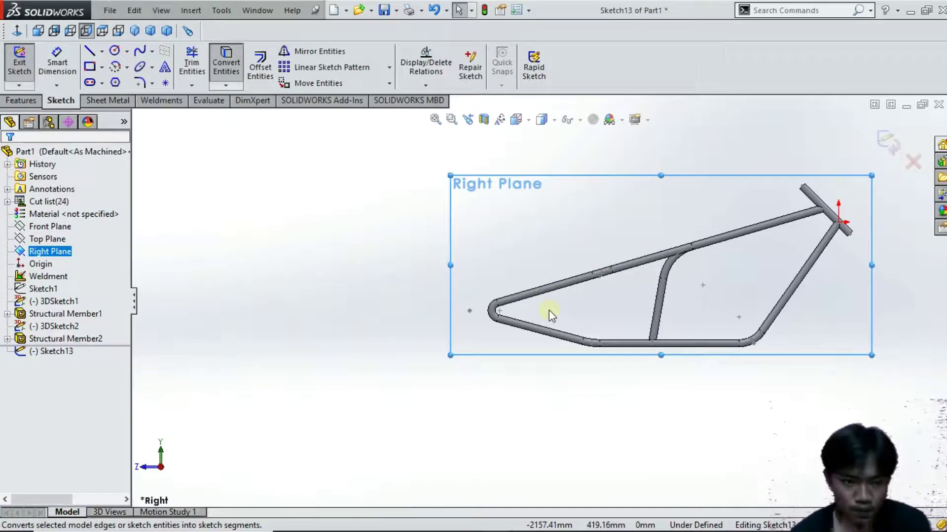
{"action": "left_click", "coordinate": [296, 147]}
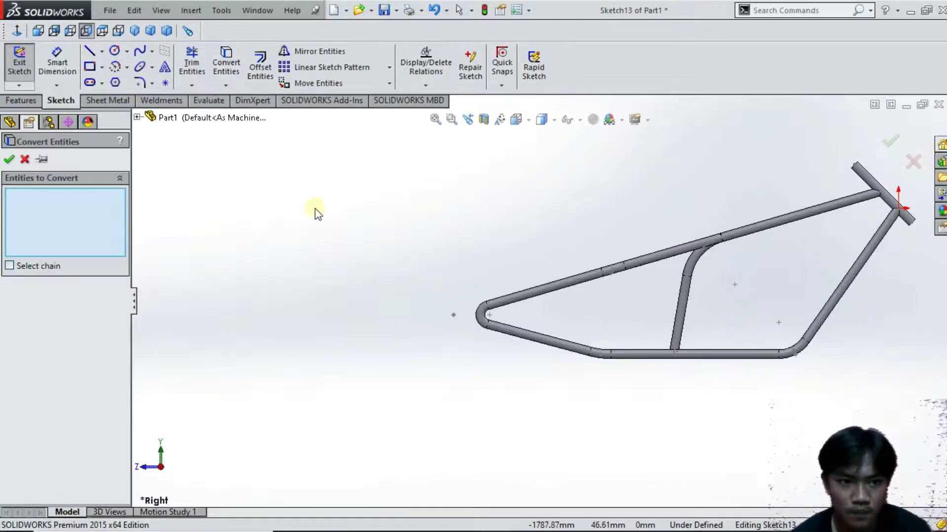
{"action": "scroll", "coordinate": [556, 295], "scroll_direction": "down", "scroll_amount": 2}
{"action": "scroll", "coordinate": [426, 317], "scroll_direction": "down", "scroll_amount": 2}
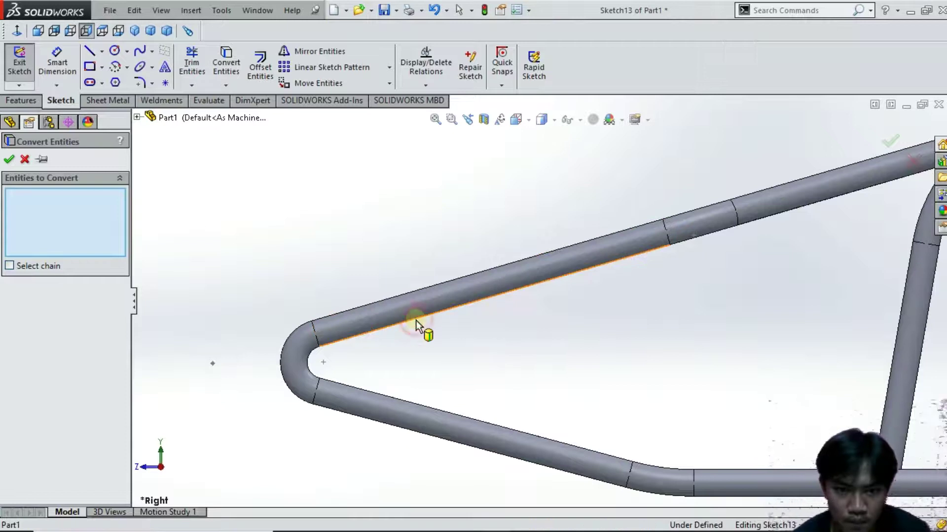
{"action": "left_click", "coordinate": [416, 321]}
{"action": "left_click", "coordinate": [312, 356]}
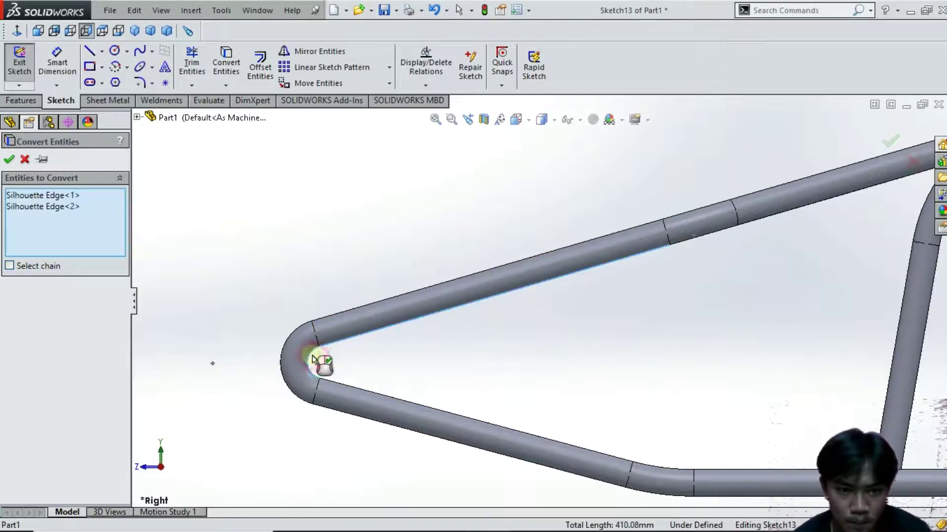
{"action": "left_click", "coordinate": [377, 392]}
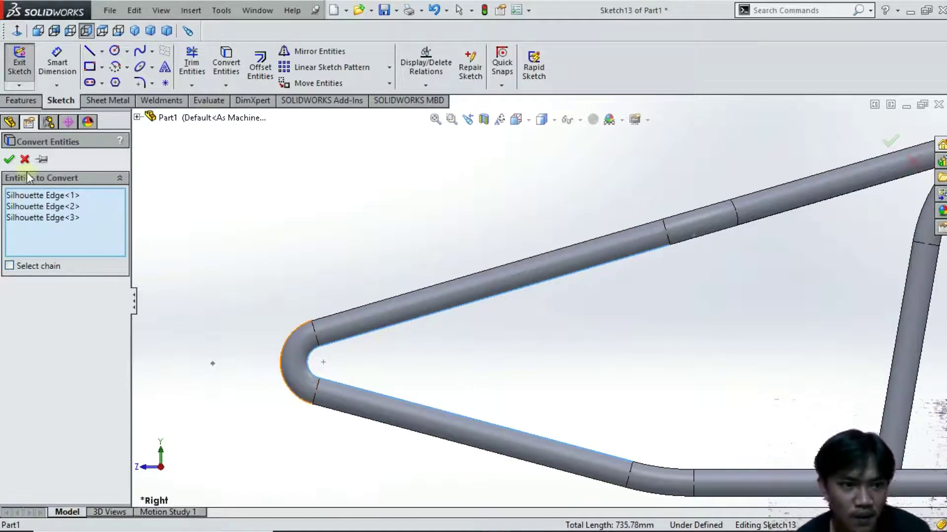
{"action": "left_click", "coordinate": [7, 161]}
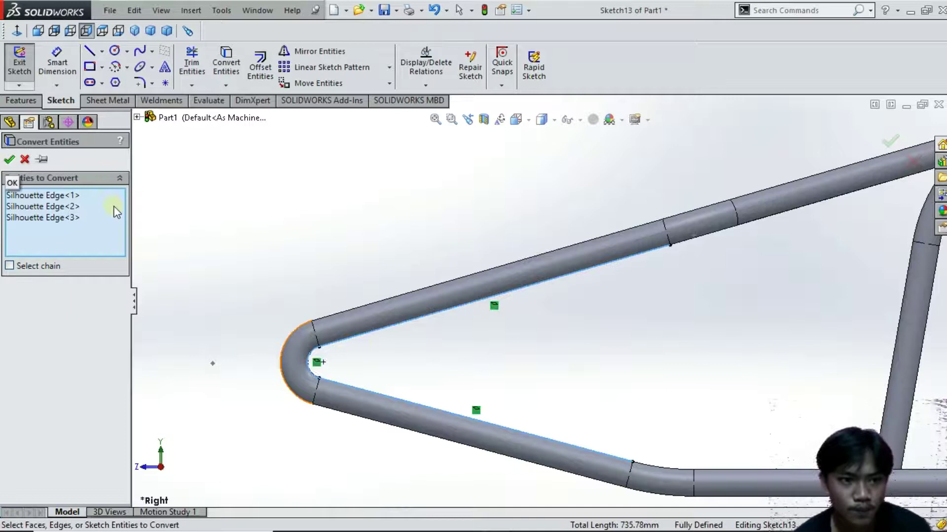
- Sketch a horizontal straight slot from the centre of the converted bend arc, about 99 mm between centres and 20 mm wide
{"action": "left_click", "coordinate": [102, 84]}
{"action": "left_click", "coordinate": [106, 96]}
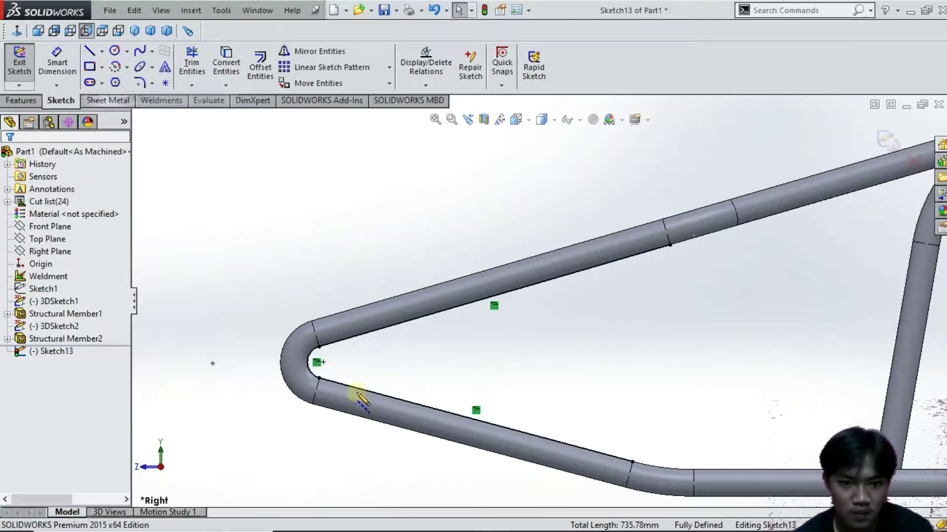
{"action": "left_click", "coordinate": [317, 362]}
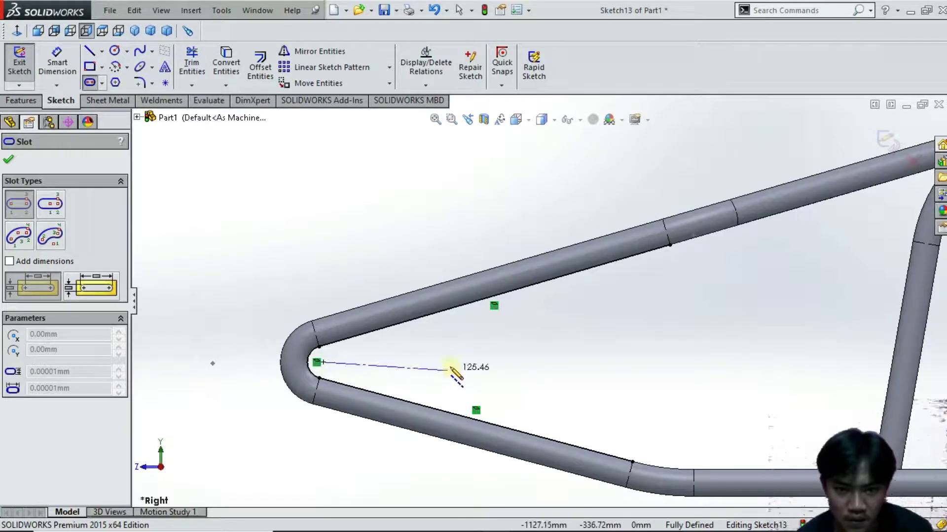
{"action": "left_click", "coordinate": [423, 362]}
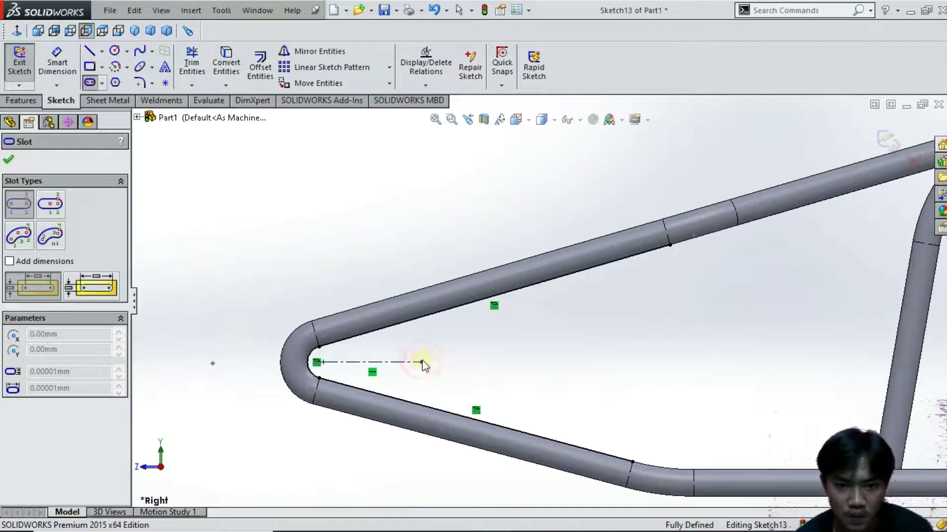
{"action": "left_click", "coordinate": [439, 370]}
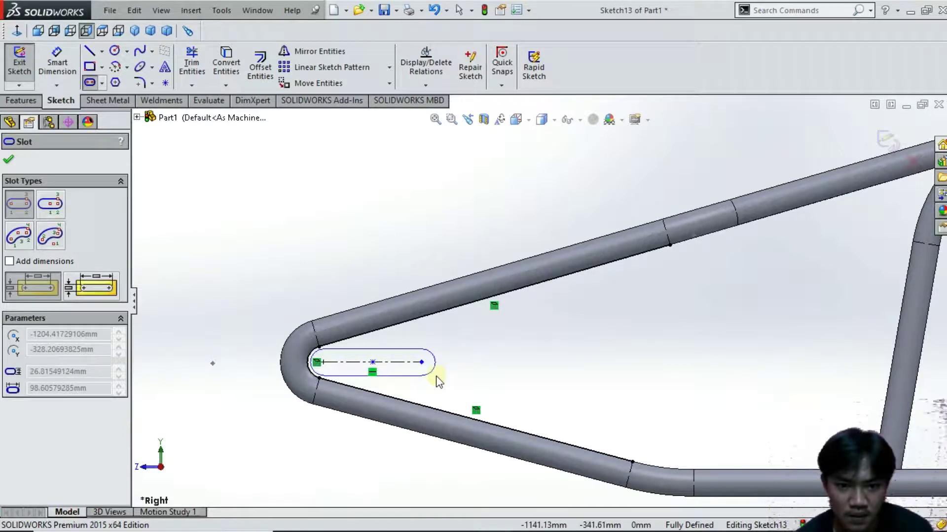
{"action": "left_click", "coordinate": [432, 373]}
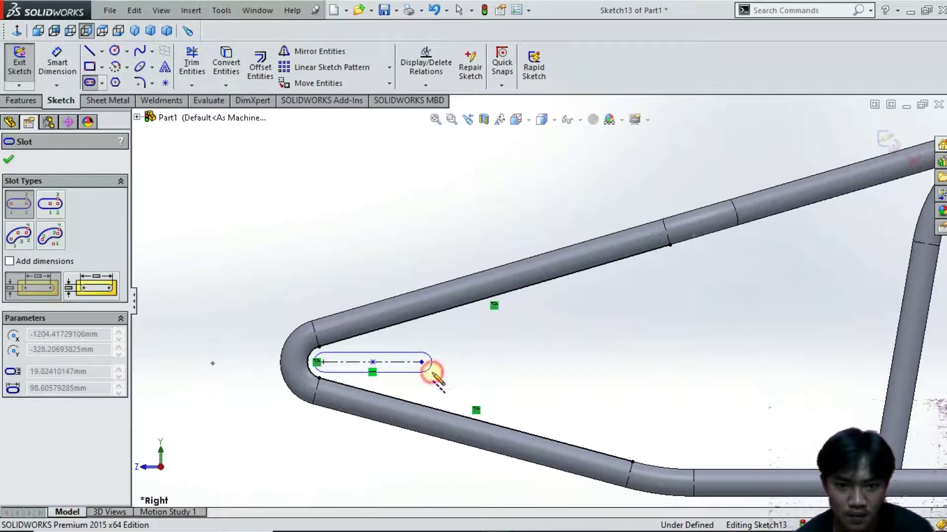
- Dimension the slot with 90 mm between its arc centres and an end radius of 6 mm
{"action": "left_click", "coordinate": [55, 82]}
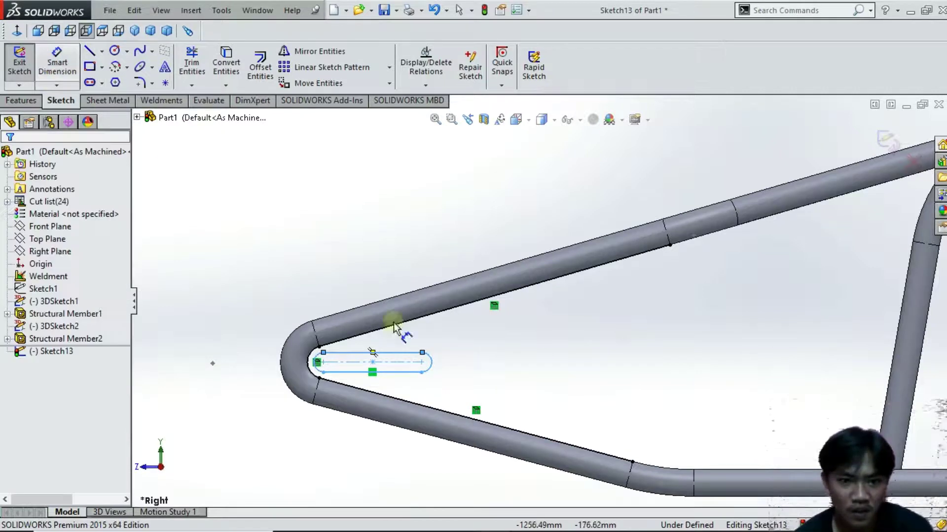
{"action": "left_click", "coordinate": [398, 363]}
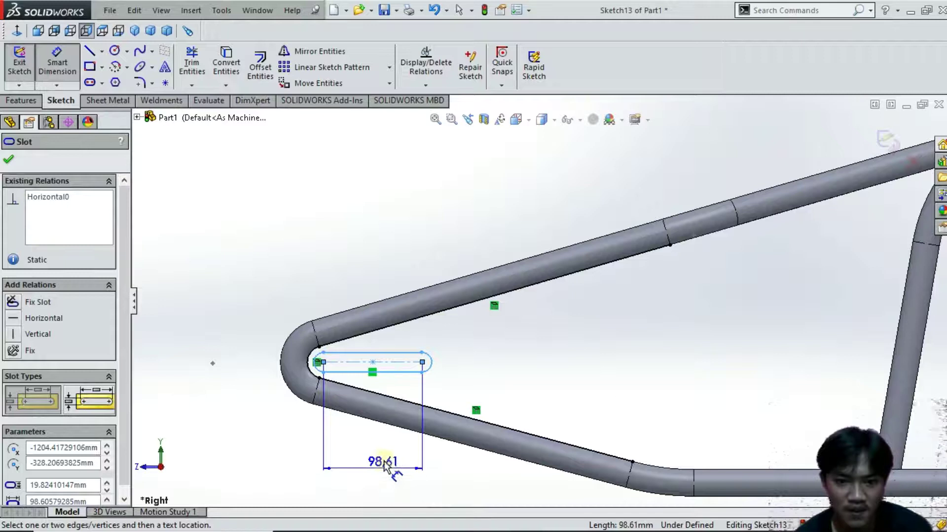
{"action": "left_click", "coordinate": [384, 463]}
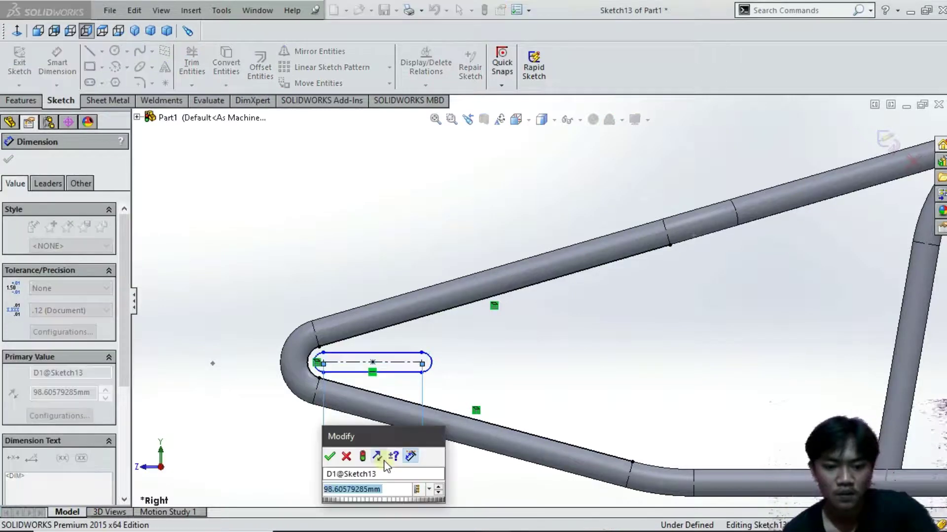
{"action": "type", "text": "90"}
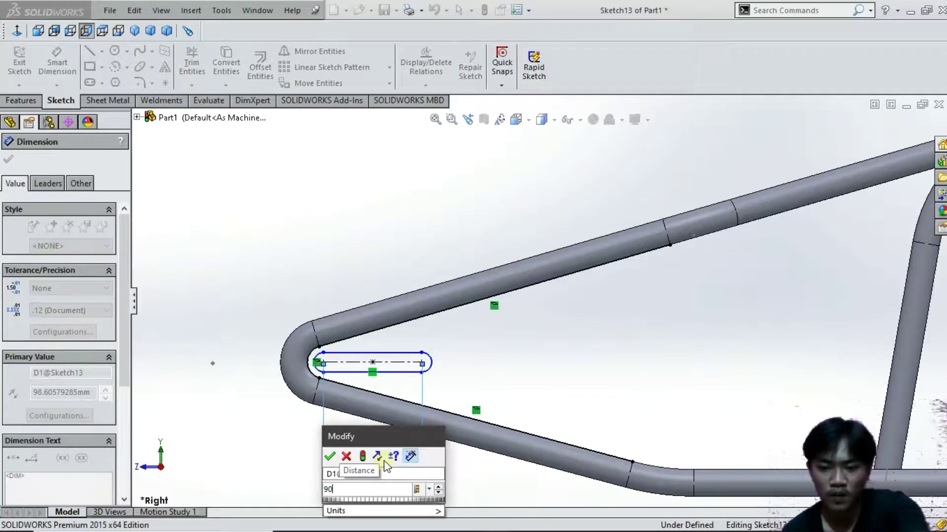
{"action": "key", "text": "Return"}
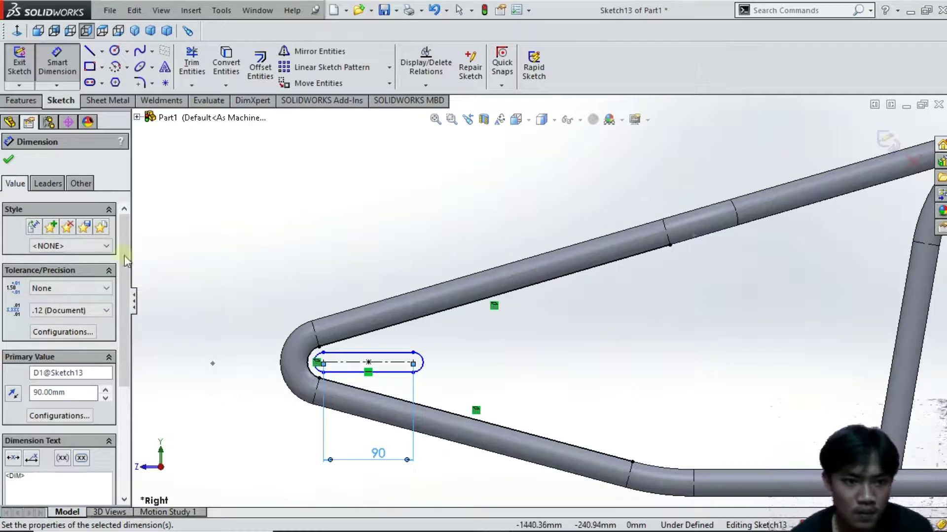
{"action": "left_click", "coordinate": [422, 371]}
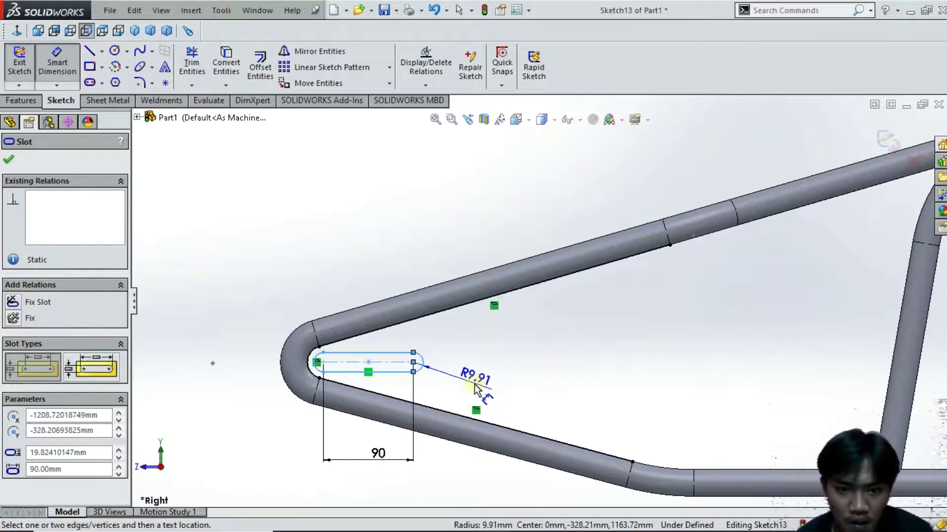
{"action": "left_click", "coordinate": [459, 388]}
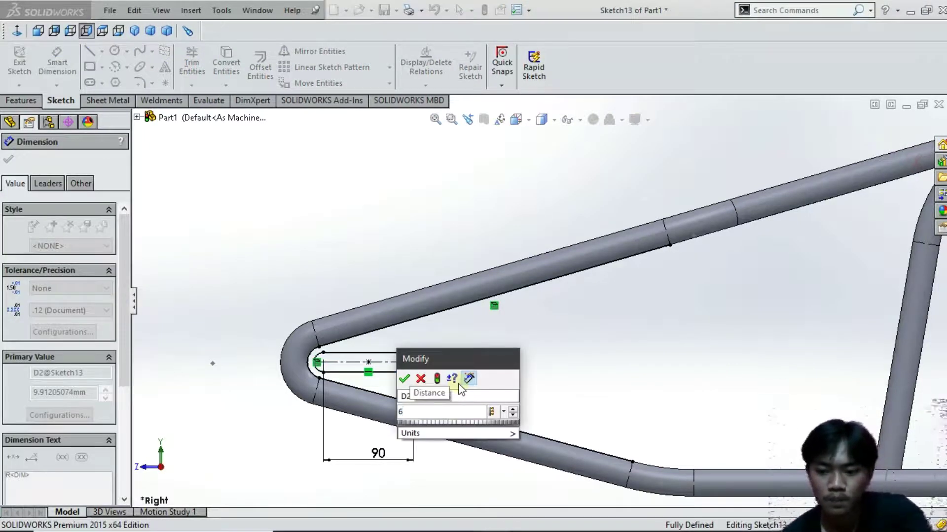
{"action": "key", "text": "Return"}
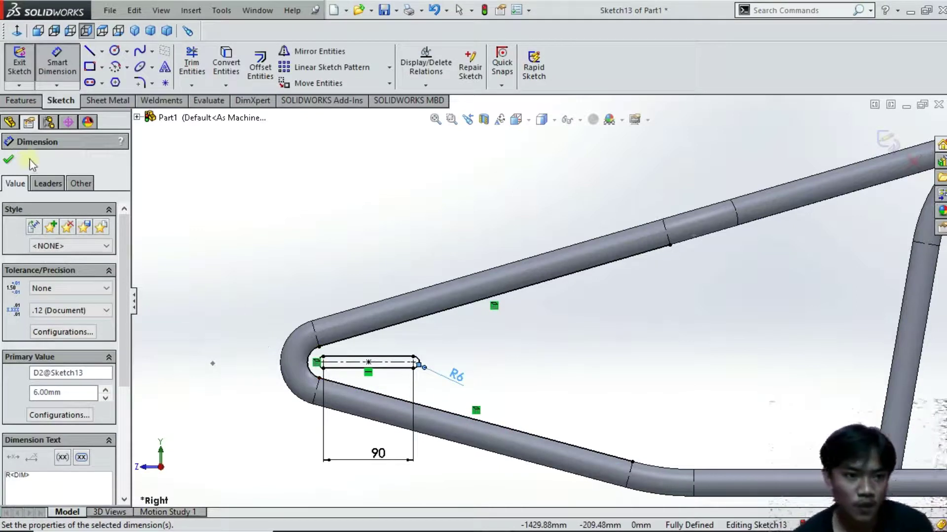
{"action": "left_click", "coordinate": [9, 160]}
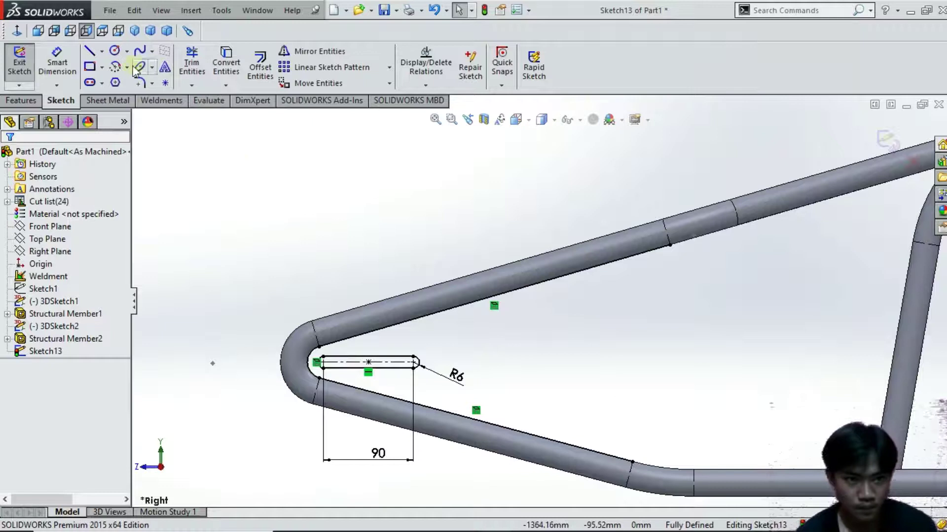
- Sketch a circle of about 97 mm radius centred in line with the slot's axis, crossing the converted upper and lower tube edges
{"action": "left_click", "coordinate": [114, 51]}
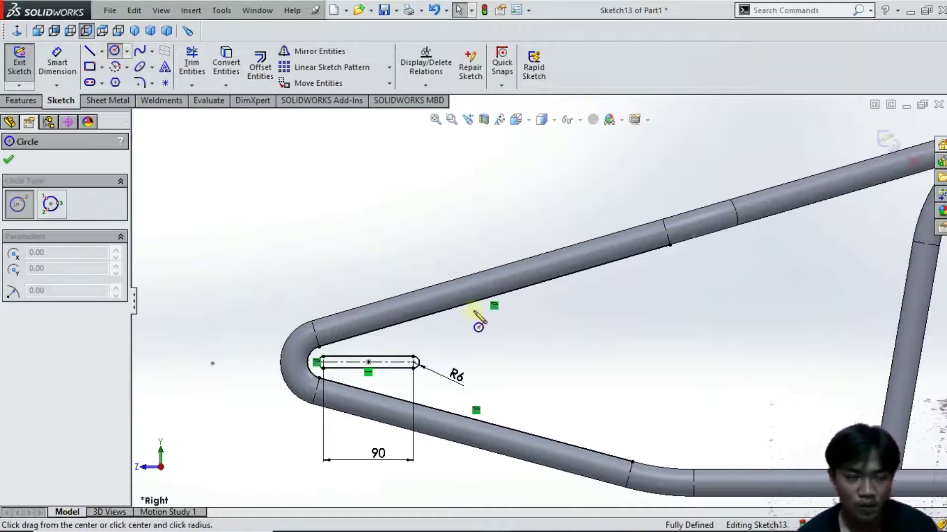
{"action": "left_click", "coordinate": [127, 51]}
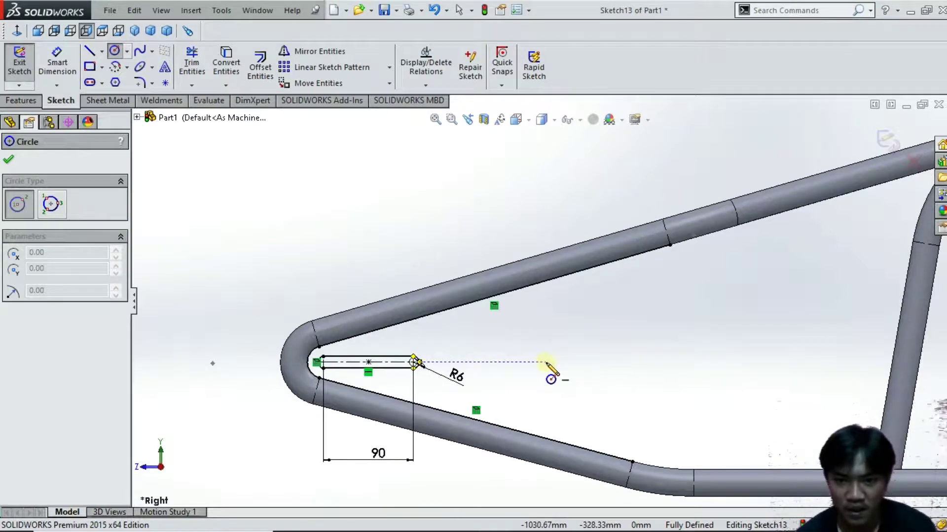
{"action": "left_click", "coordinate": [546, 364]}
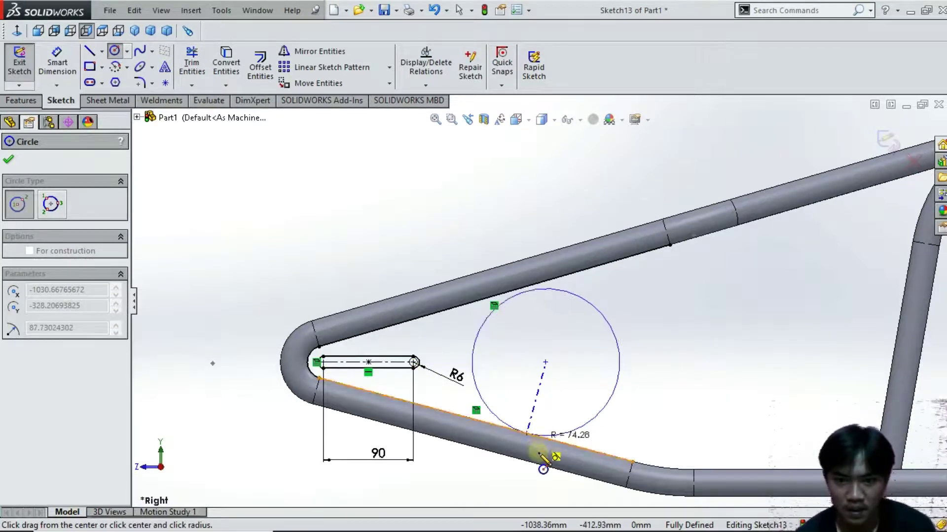
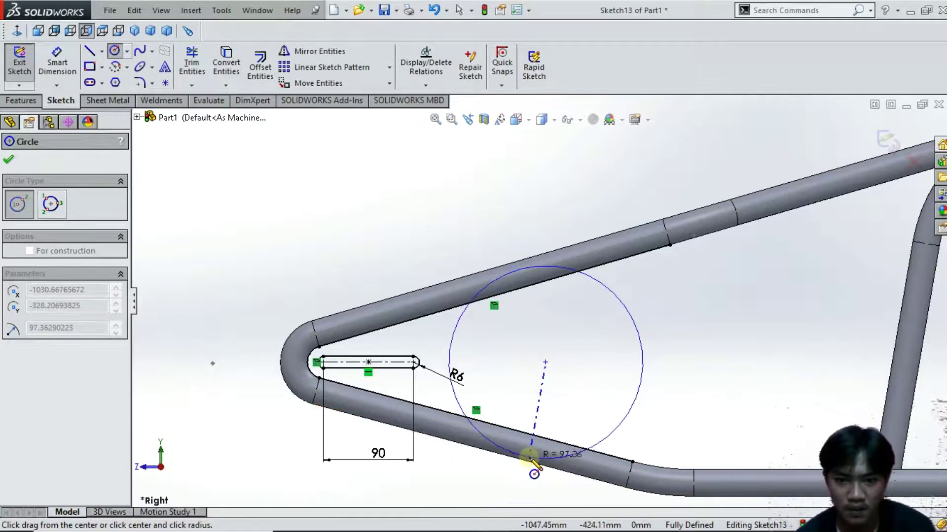
{"action": "left_click", "coordinate": [529, 458]}
{"action": "right_click", "coordinate": [530, 332]}
{"action": "left_click", "coordinate": [545, 339]}
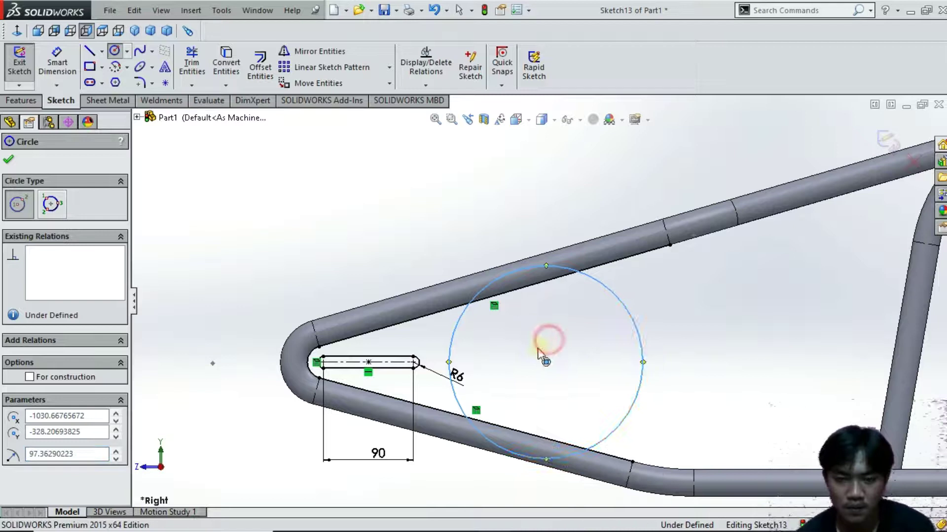
- Trim the circle and the converted tube edges so only the arc facing the slot closes the profile
{"action": "left_click", "coordinate": [193, 68]}
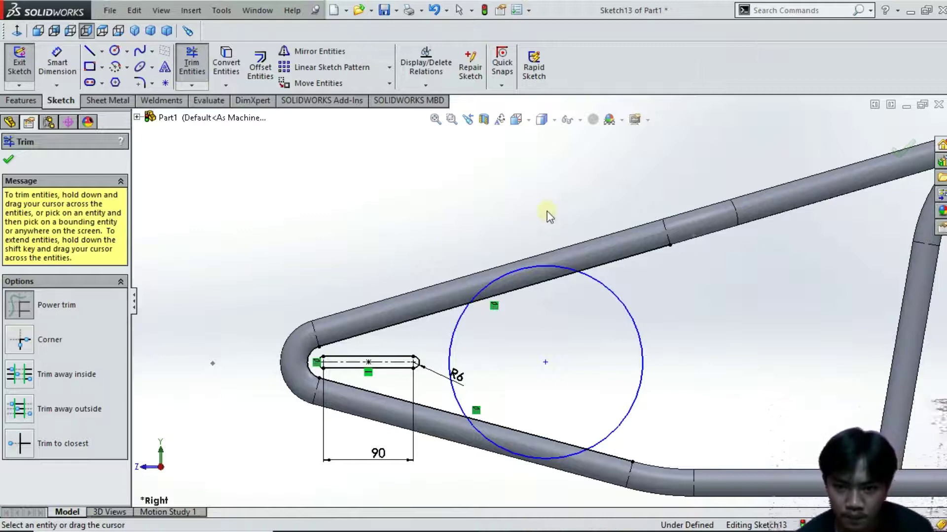
{"action": "left_click", "coordinate": [560, 196]}
{"action": "left_click_drag", "start_coordinate": [575, 202], "coordinate": [590, 215]}
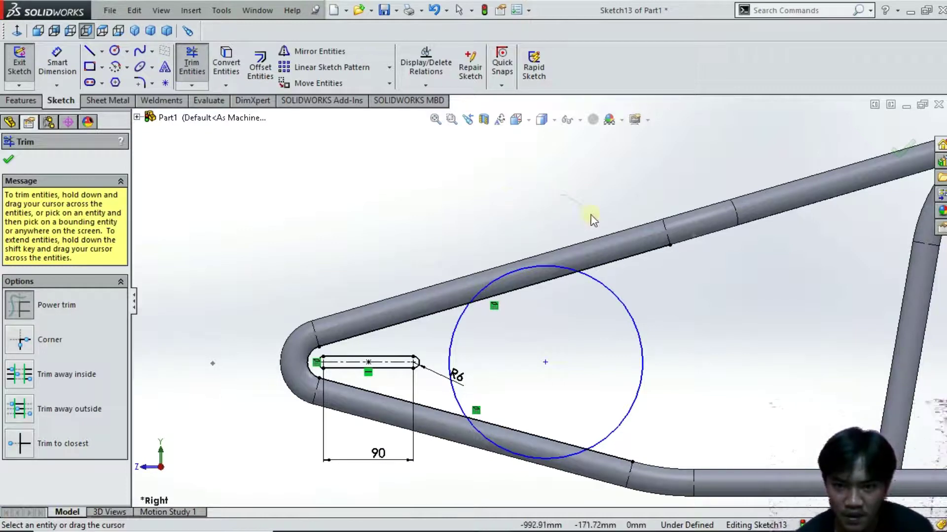
{"action": "mouse_move", "coordinate": [609, 271]}
{"action": "left_mouse_down"}
{"action": "mouse_move", "coordinate": [600, 294]}
{"action": "mouse_move", "coordinate": [577, 303]}
{"action": "mouse_move", "coordinate": [505, 260]}
{"action": "left_mouse_up"}
{"action": "mouse_move", "coordinate": [556, 363]}
{"action": "left_mouse_down"}
{"action": "mouse_move", "coordinate": [572, 448]}
{"action": "mouse_move", "coordinate": [557, 489]}
{"action": "mouse_move", "coordinate": [605, 460]}
{"action": "left_mouse_up"}
{"action": "left_click_drag", "start_coordinate": [607, 418], "coordinate": [546, 364]}
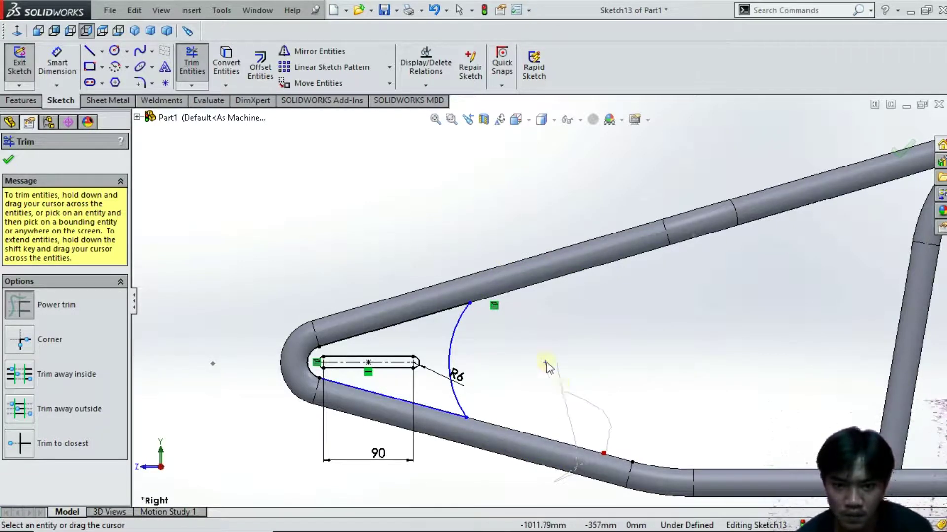
- Fillet both corners where the arc meets the upper and lower tube edges with a 10 mm radius
{"action": "left_click", "coordinate": [141, 83]}
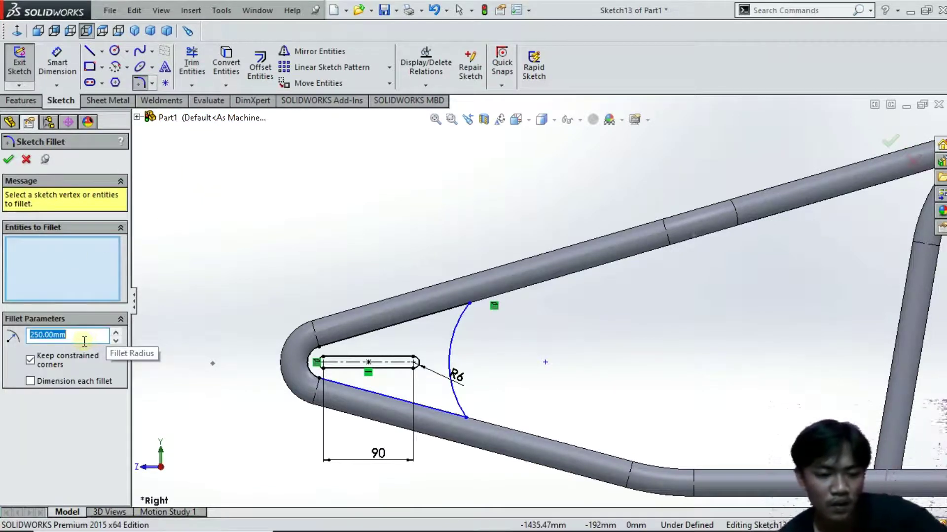
{"action": "type", "text": "1"}
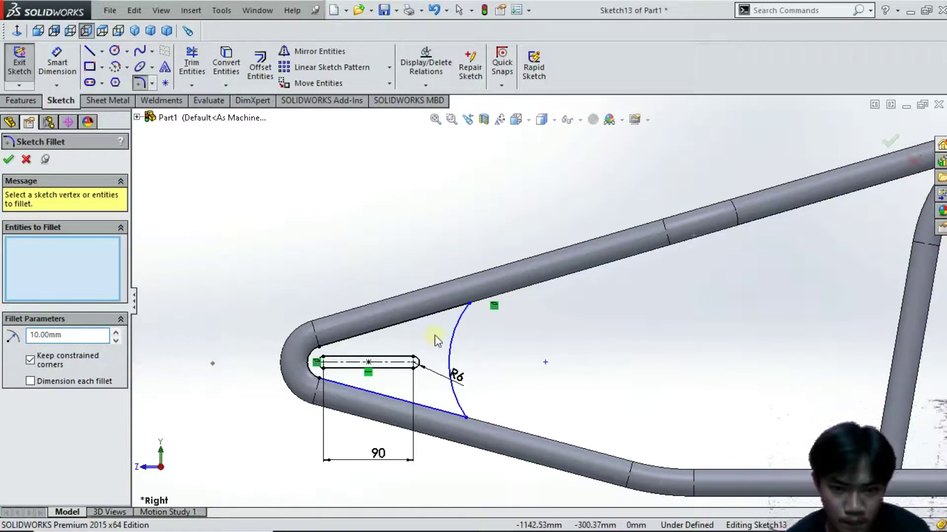
{"action": "left_click", "coordinate": [474, 312]}
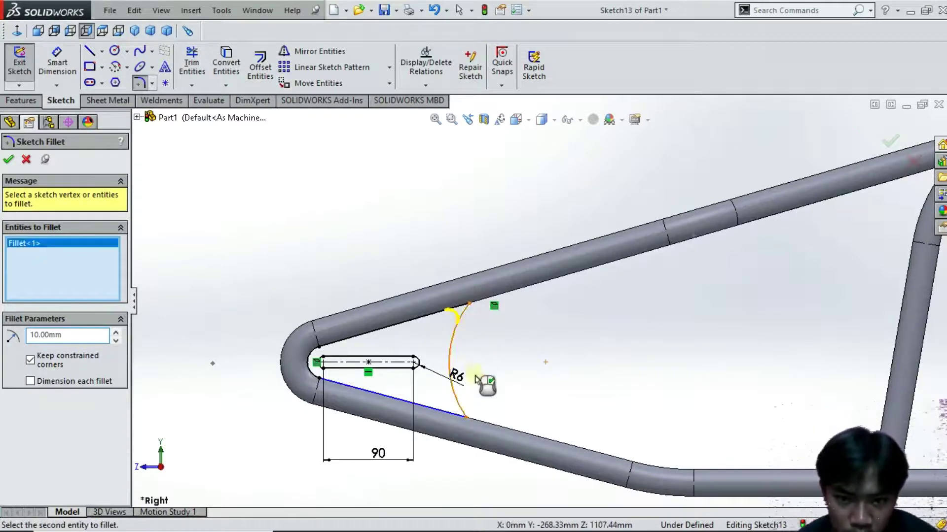
{"action": "left_click", "coordinate": [466, 419]}
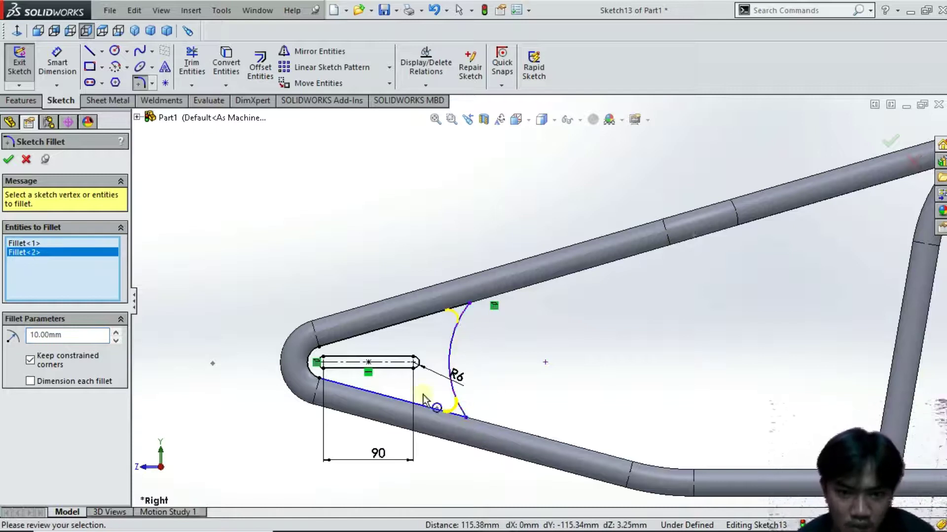
{"action": "left_click", "coordinate": [8, 161]}
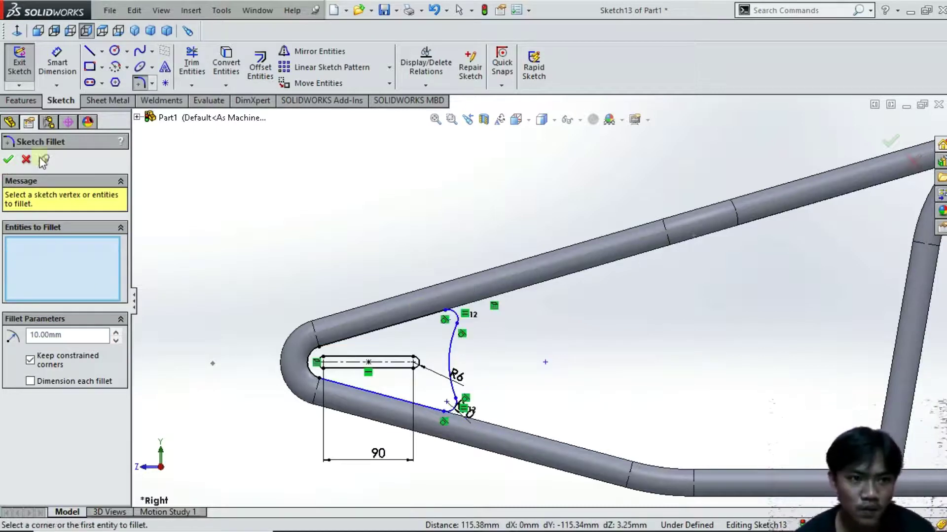
{"action": "left_click", "coordinate": [7, 160]}
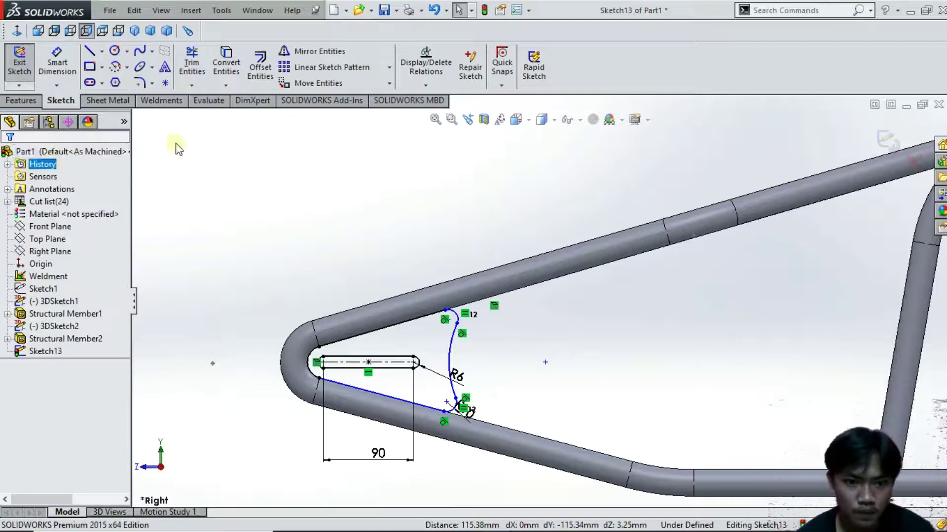
- Start a boss extrude of the slotted profile without merging, beginning at a 100 mm offset from the sketch plane
{"action": "left_click", "coordinate": [163, 101]}
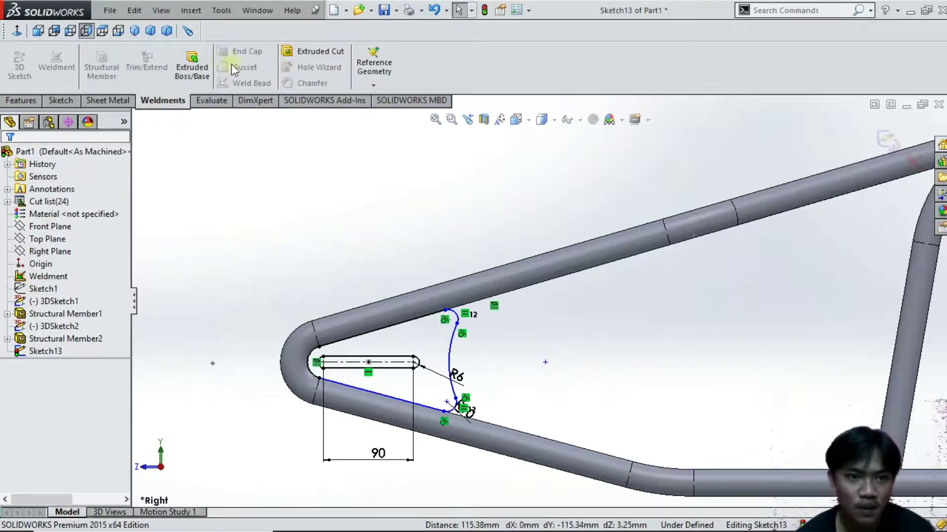
{"action": "left_click", "coordinate": [192, 65]}
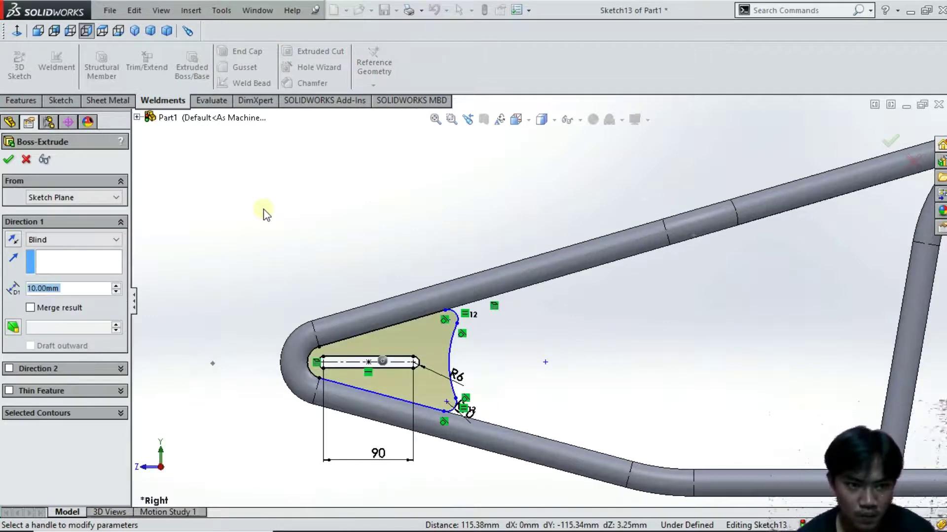
{"action": "scroll", "coordinate": [266, 215], "scroll_direction": "up", "scroll_amount": 3}
{"action": "middle_click_drag", "start_coordinate": [267, 215], "coordinate": [304, 226]}
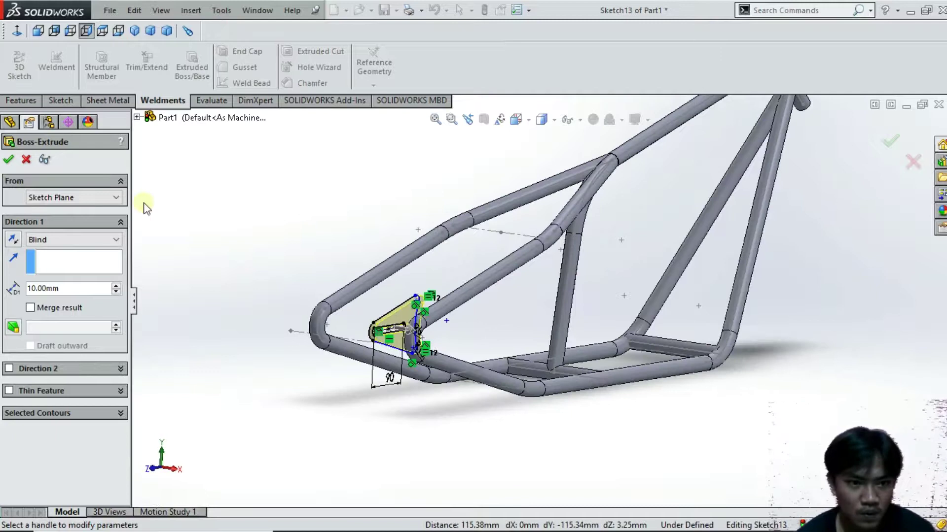
{"action": "left_click", "coordinate": [94, 199]}
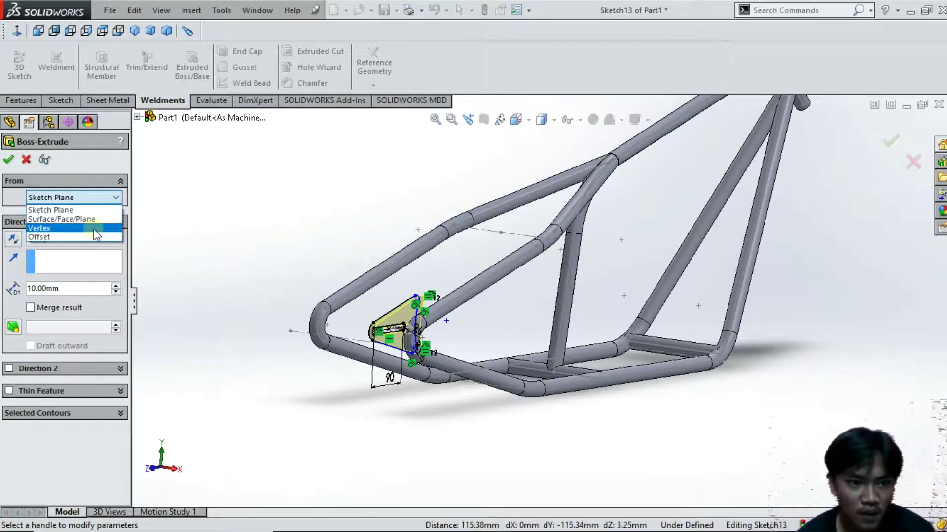
{"action": "left_click", "coordinate": [73, 238]}
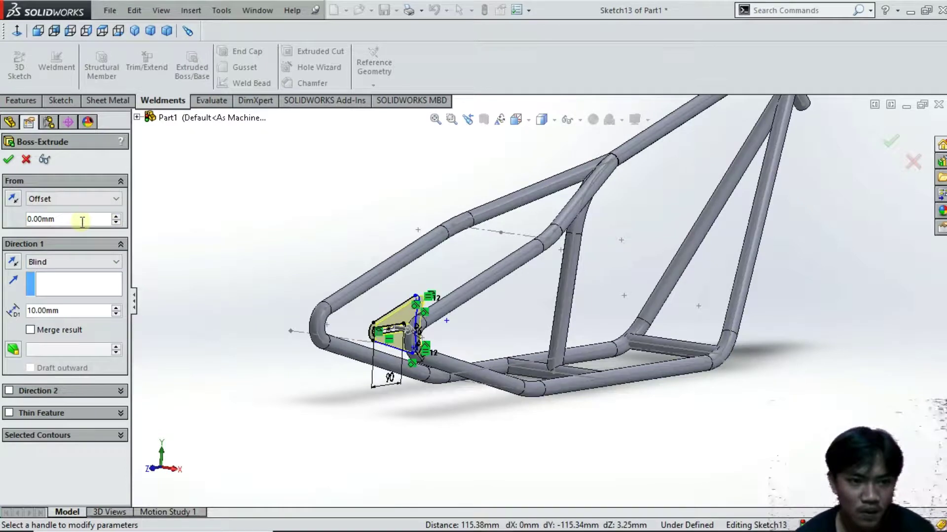
{"action": "left_click", "coordinate": [116, 217]}
{"action": "left_click", "coordinate": [115, 217]}
{"action": "left_click", "coordinate": [116, 217]}
{"action": "left_click", "coordinate": [115, 217]}
{"action": "left_click", "coordinate": [116, 217]}
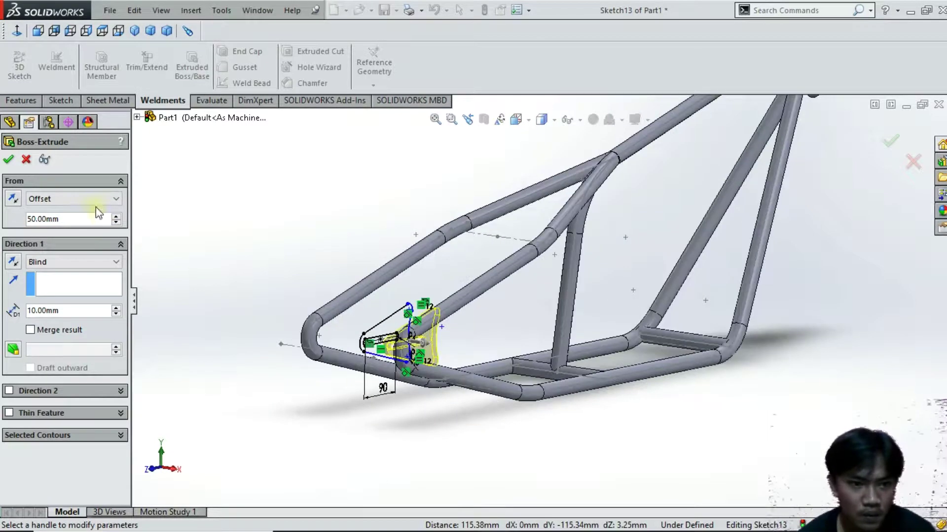
{"action": "double_click", "coordinate": [94, 220]}
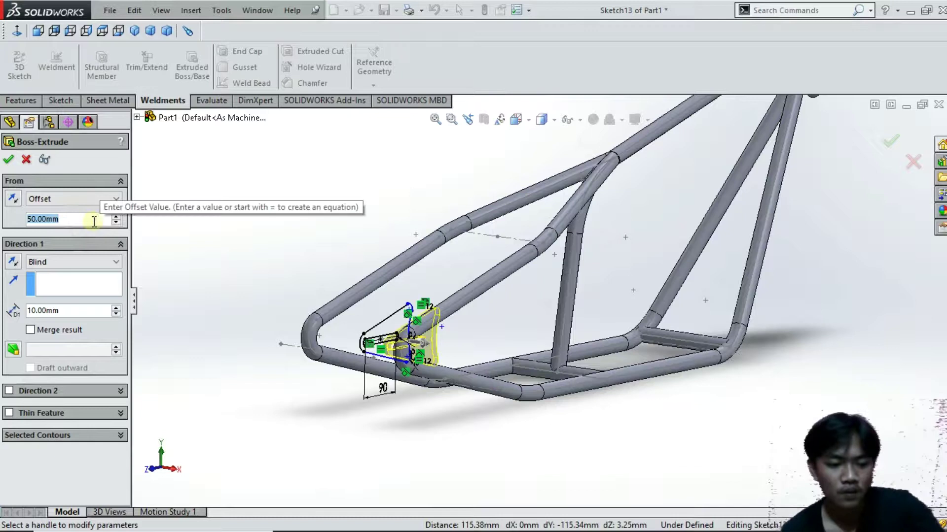
{"action": "type", "text": "100"}
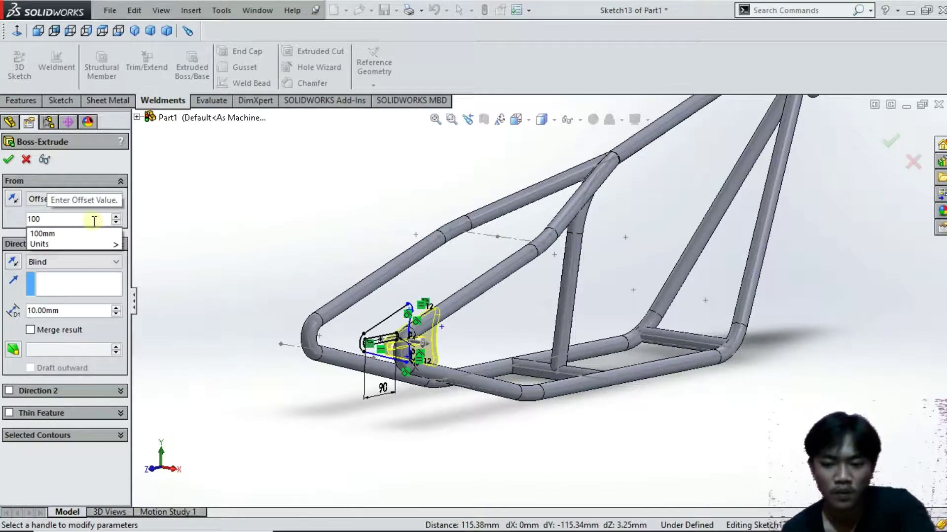
{"action": "key", "text": "Return"}
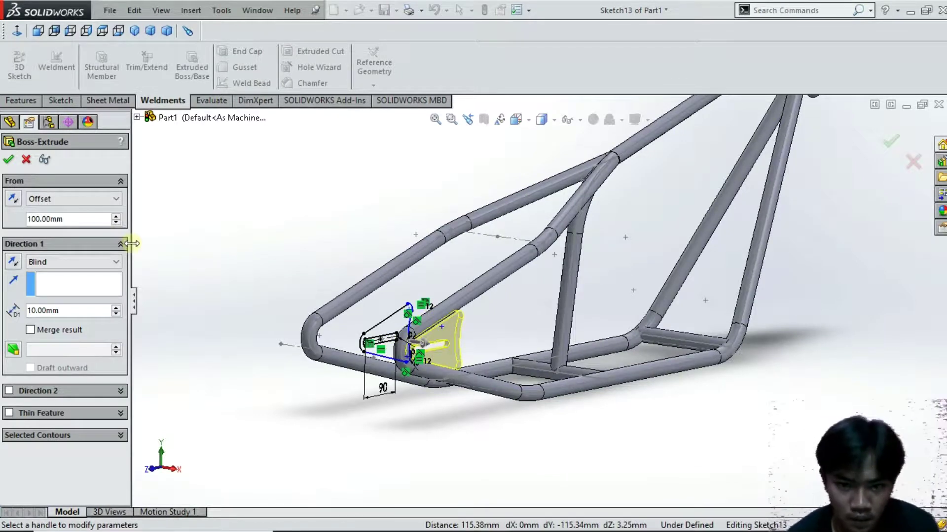
- Extrude the slotted plate as Mid Plane with a depth of 6 mm
{"action": "left_click", "coordinate": [83, 263]}
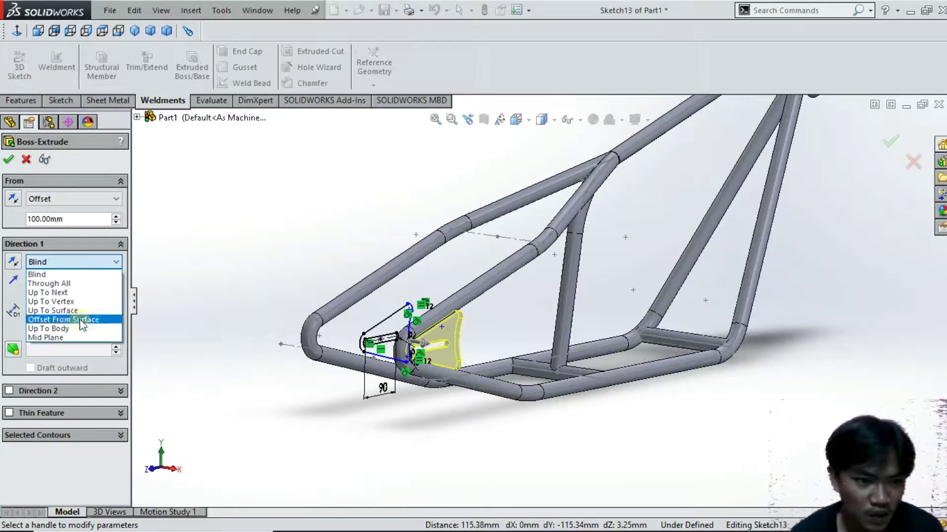
{"action": "left_click", "coordinate": [78, 337]}
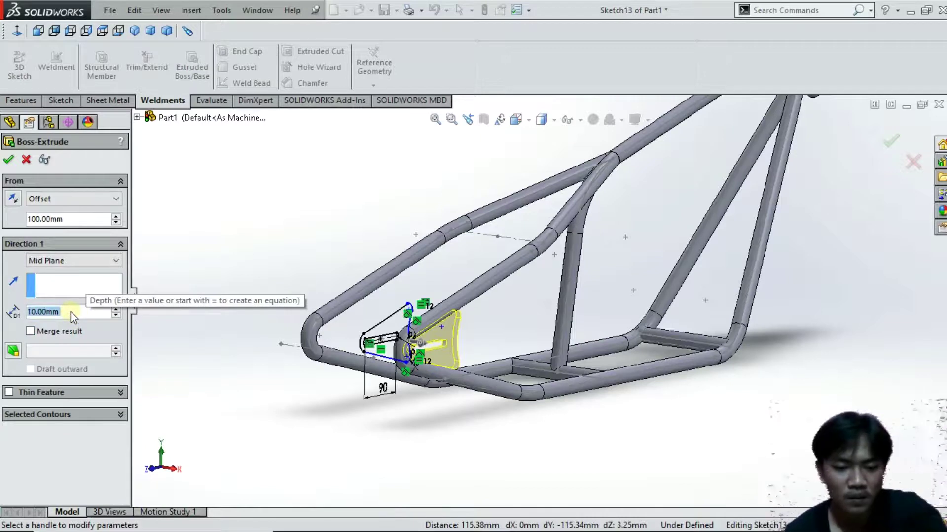
{"action": "type", "text": "6"}
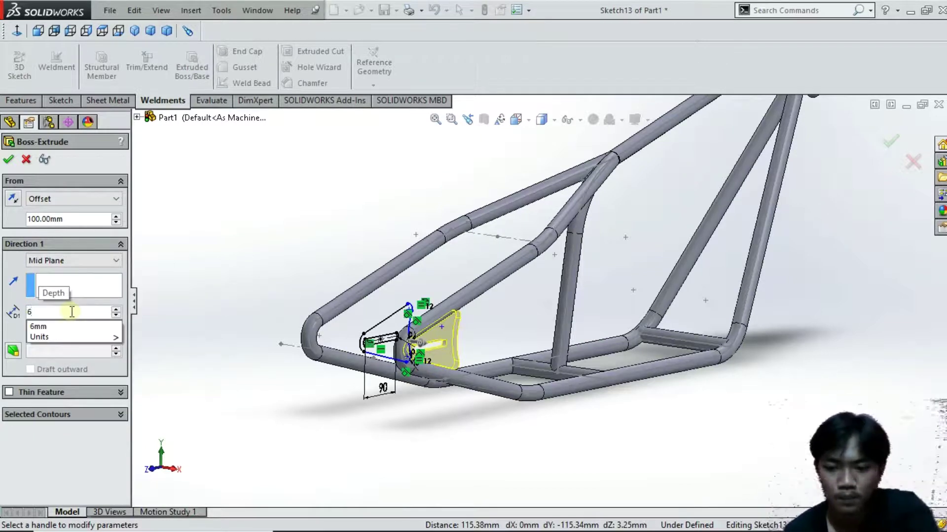
{"action": "key", "text": "Return"}
{"action": "mouse_move", "coordinate": [268, 395]}
{"action": "middle_mouse_down"}
{"action": "mouse_move", "coordinate": [285, 397]}
{"action": "mouse_move", "coordinate": [193, 391]}
{"action": "mouse_move", "coordinate": [252, 397]}
{"action": "middle_mouse_up"}
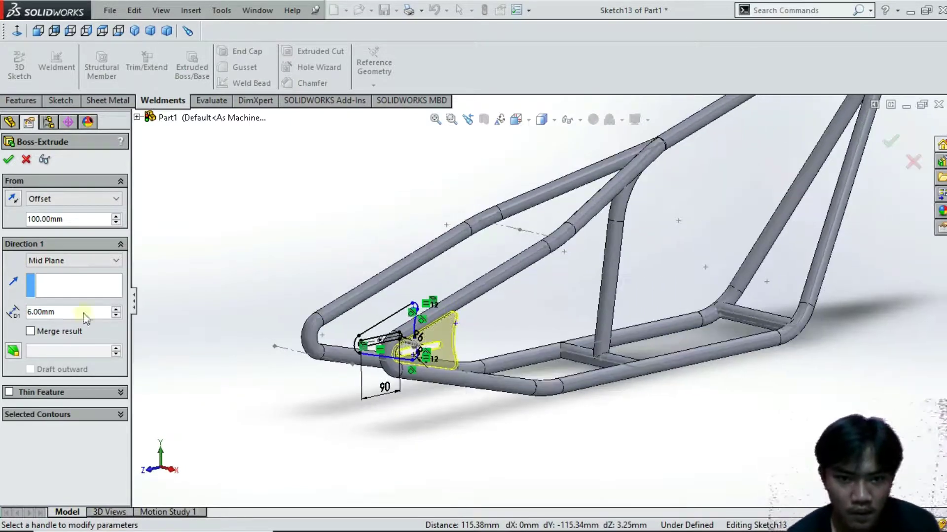
{"action": "left_click", "coordinate": [9, 159]}
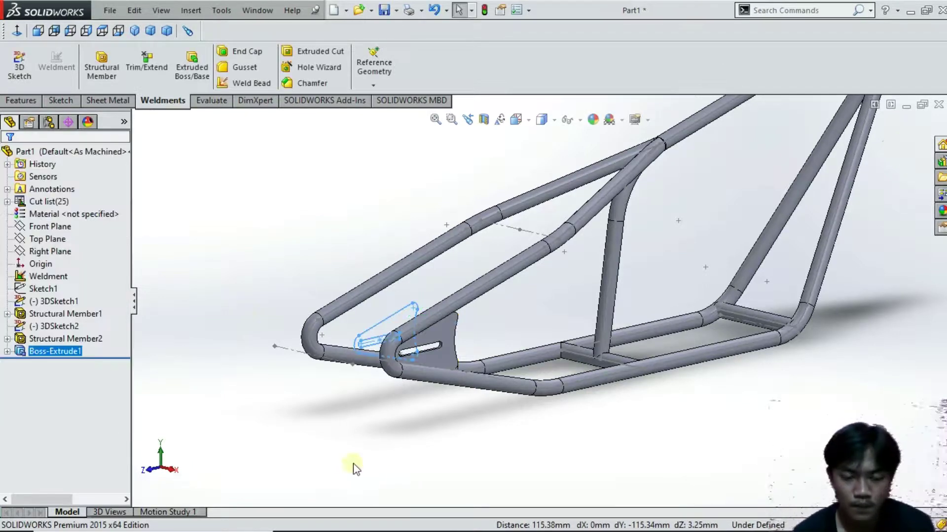
- Mirror the slotted plate body about the Right Plane to the opposite side of the frame
{"action": "left_click", "coordinate": [397, 477]}
{"action": "middle_click_drag", "start_coordinate": [386, 458], "coordinate": [336, 468]}
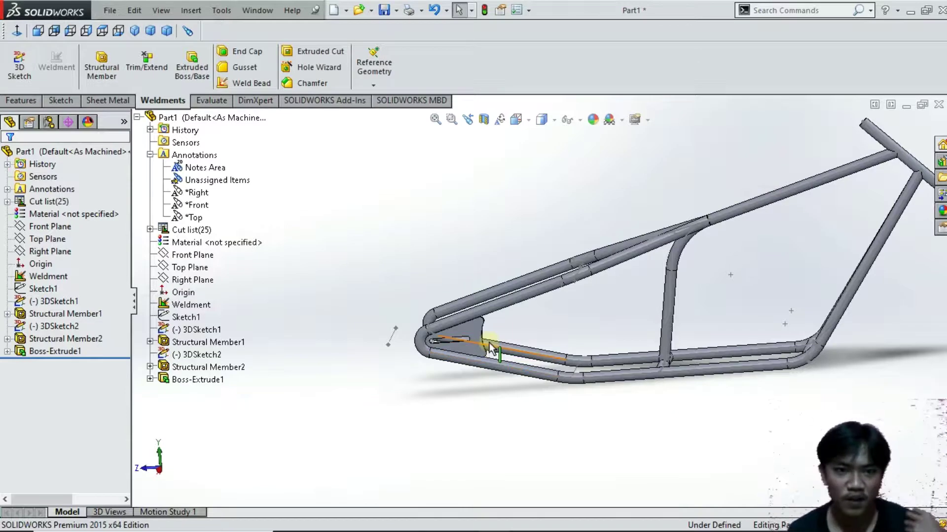
{"action": "left_click", "coordinate": [21, 101]}
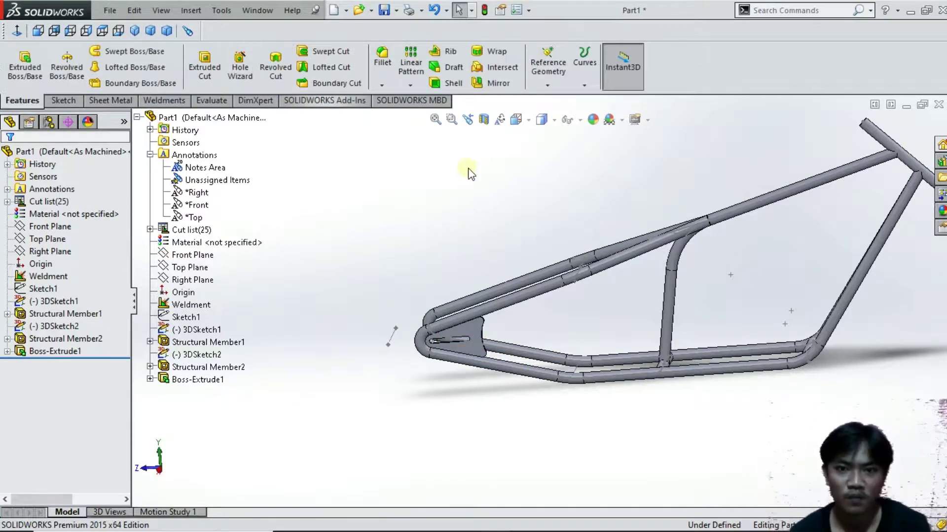
{"action": "left_click", "coordinate": [485, 86]}
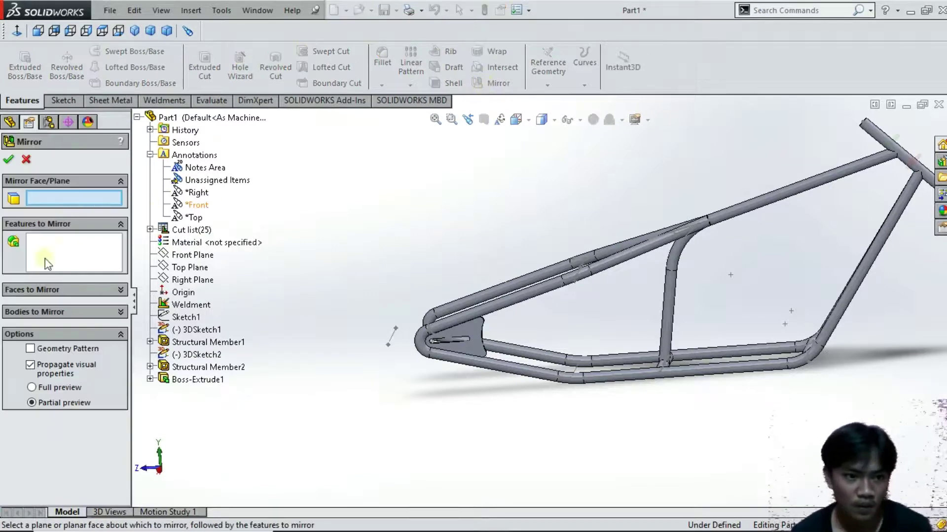
{"action": "left_click", "coordinate": [62, 311]}
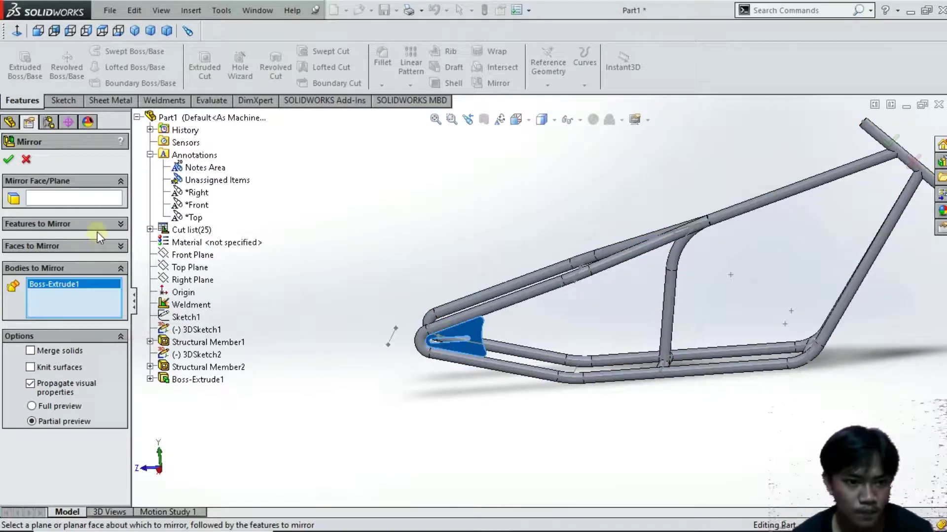
{"action": "left_click", "coordinate": [93, 194]}
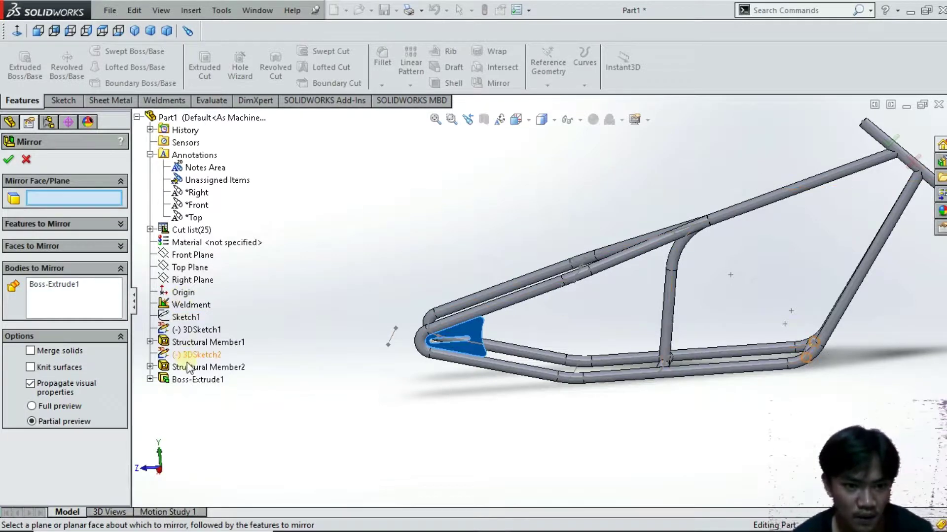
{"action": "left_click", "coordinate": [162, 280]}
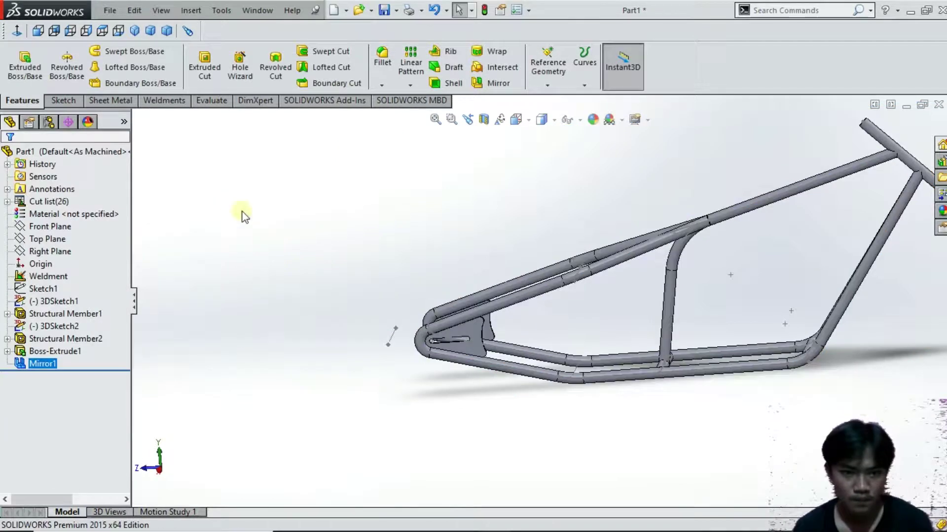
{"action": "middle_click_drag", "start_coordinate": [315, 259], "coordinate": [353, 273]}
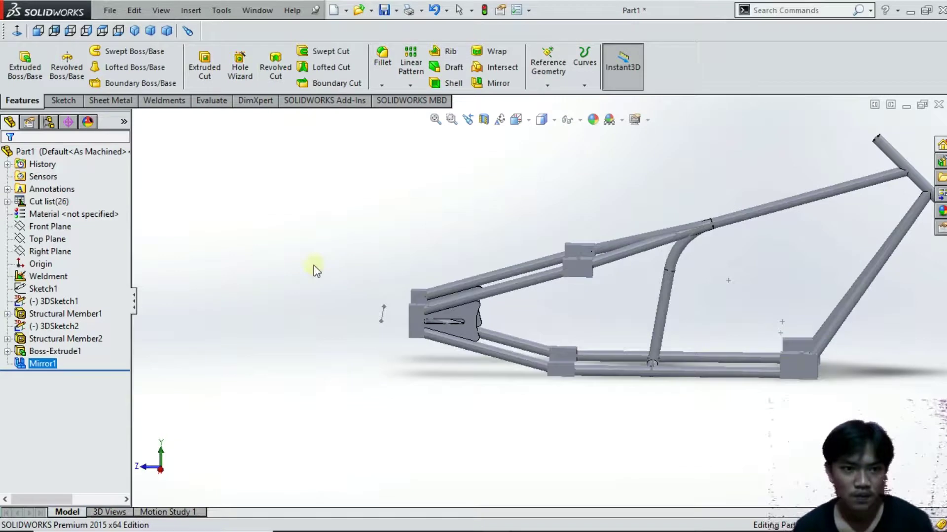
- Start a sketch on the Right Plane, seen in the Right view, and display the model with hidden lines visible
{"action": "left_click", "coordinate": [51, 252]}
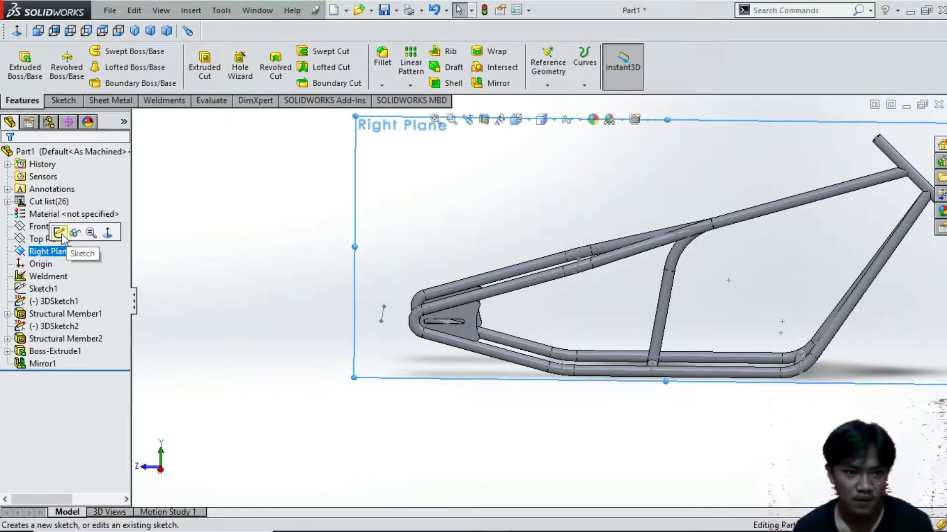
{"action": "left_click", "coordinate": [60, 233]}
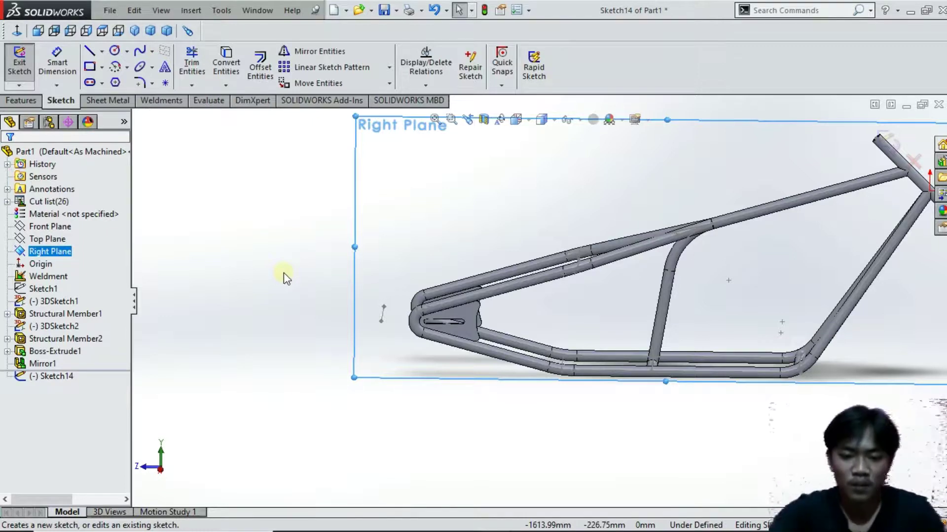
{"action": "key", "text": "ctrl+4"}
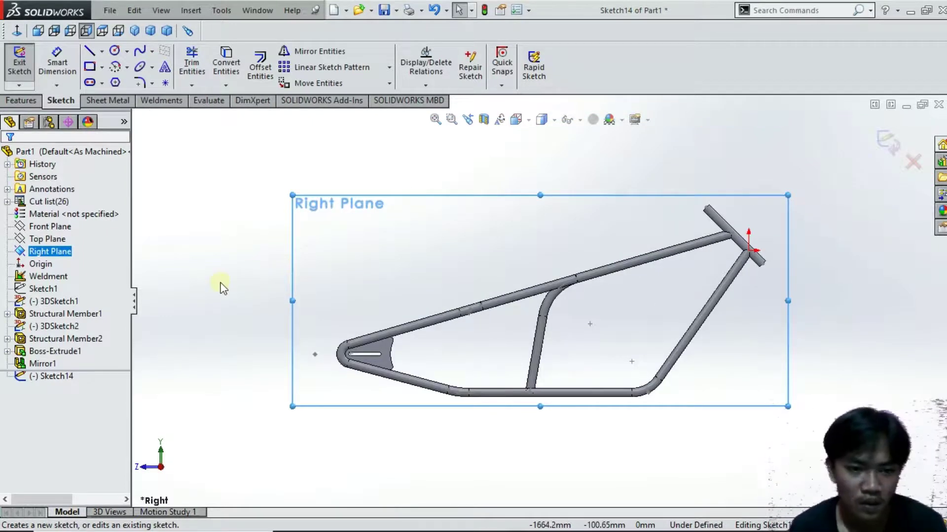
{"action": "key", "text": "space"}
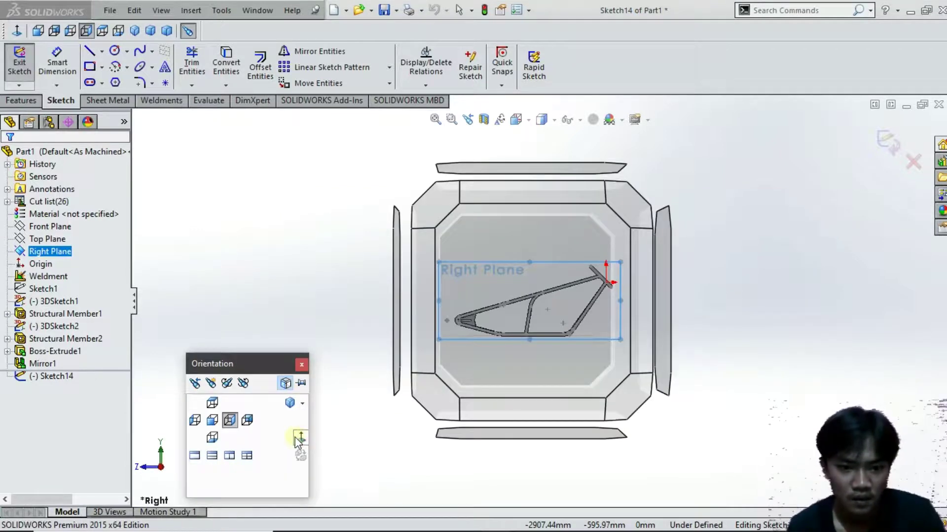
{"action": "left_click", "coordinate": [301, 437]}
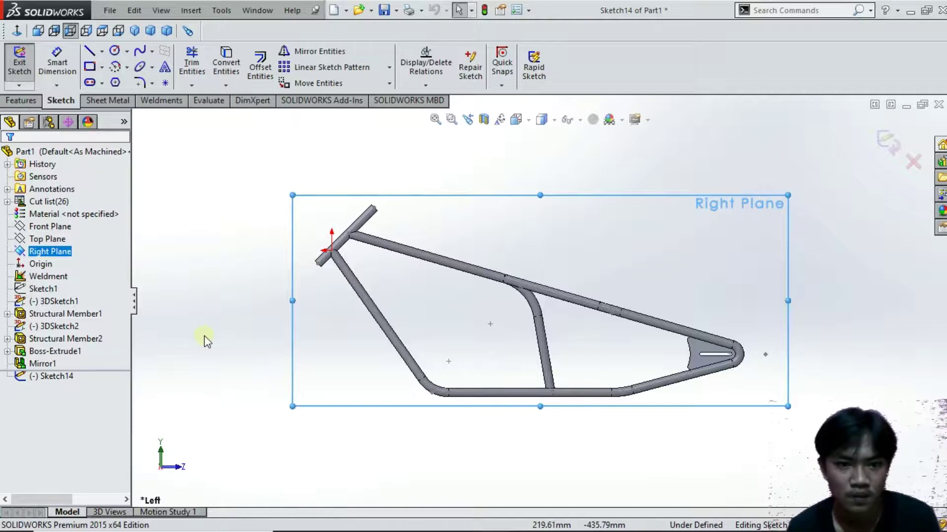
{"action": "left_click", "coordinate": [21, 31]}
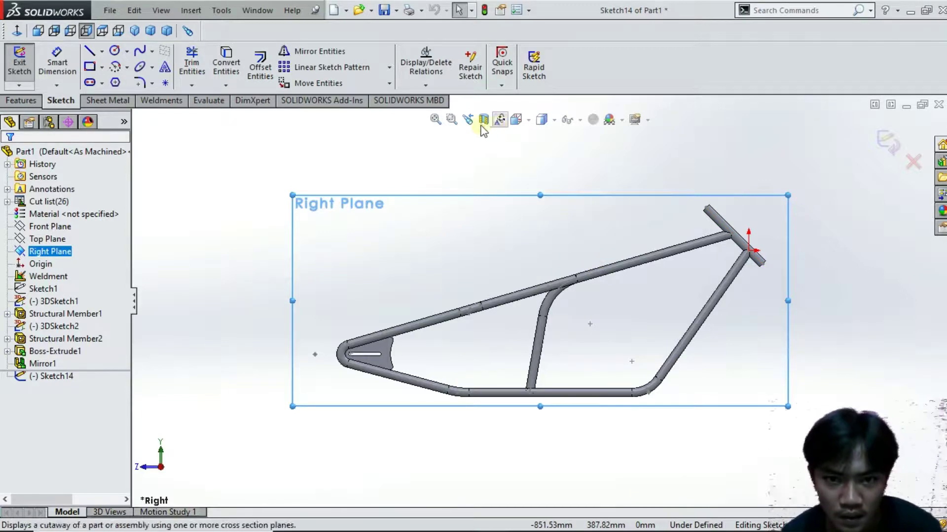
{"action": "left_click", "coordinate": [554, 121]}
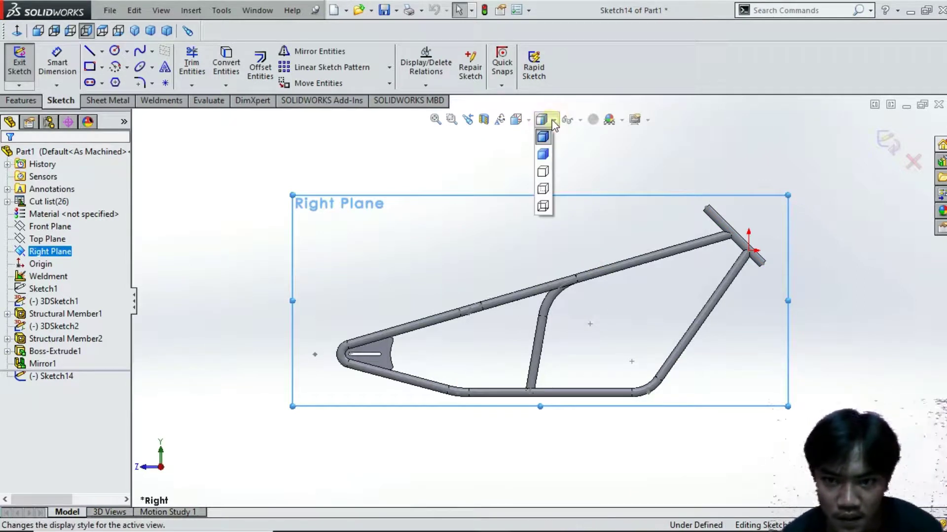
{"action": "left_click", "coordinate": [542, 190]}
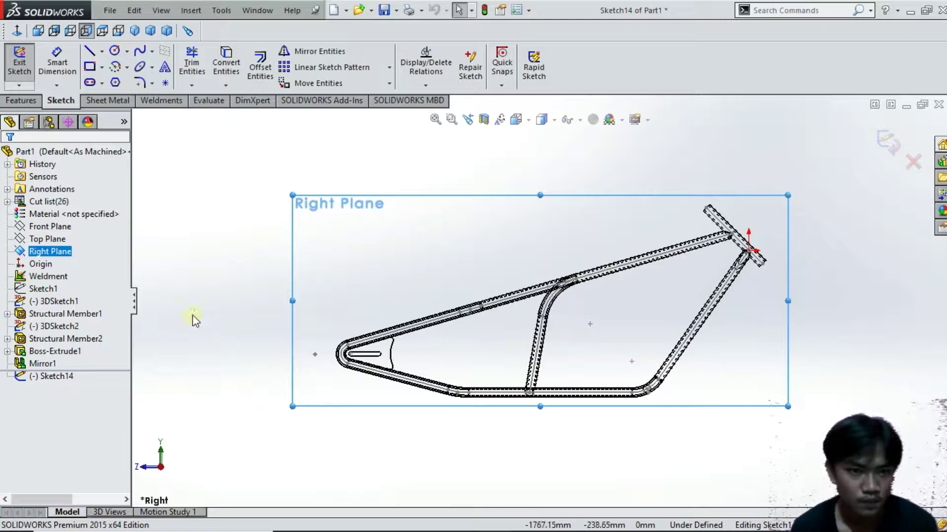
- Offset the lower tube's straight centerline and adjoining bend arc 4 mm bi-directionally, with the base as construction
{"action": "scroll", "coordinate": [653, 343], "scroll_direction": "down", "scroll_amount": 1}
{"action": "scroll", "coordinate": [567, 447], "scroll_direction": "down", "scroll_amount": 4}
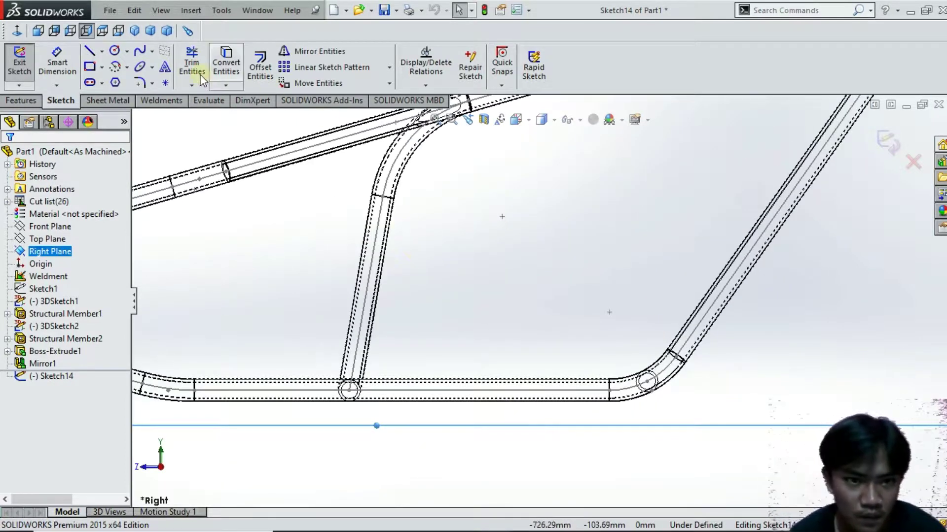
{"action": "left_click", "coordinate": [259, 69]}
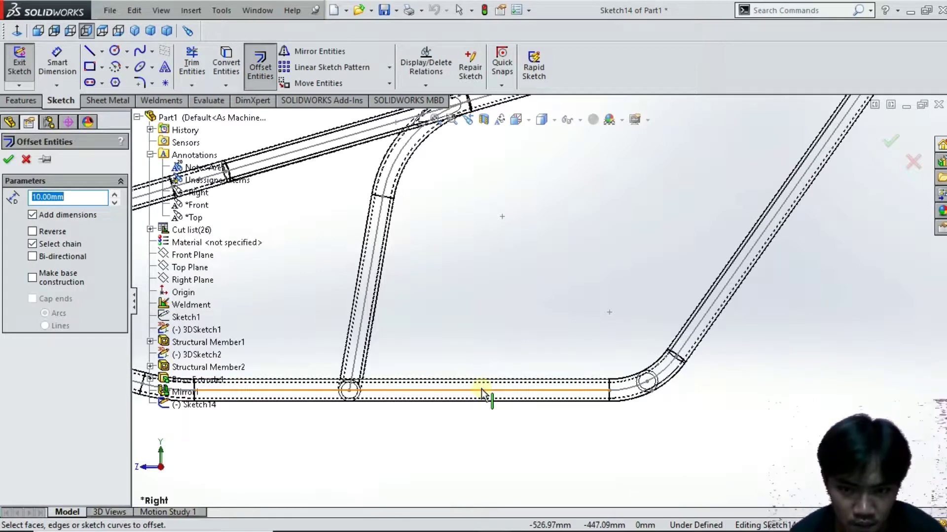
{"action": "left_click", "coordinate": [32, 276]}
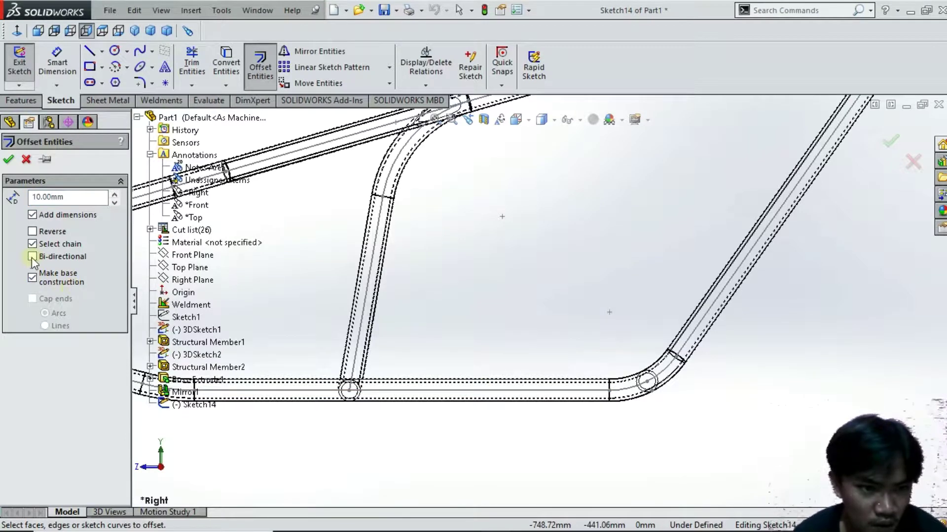
{"action": "left_click", "coordinate": [32, 256]}
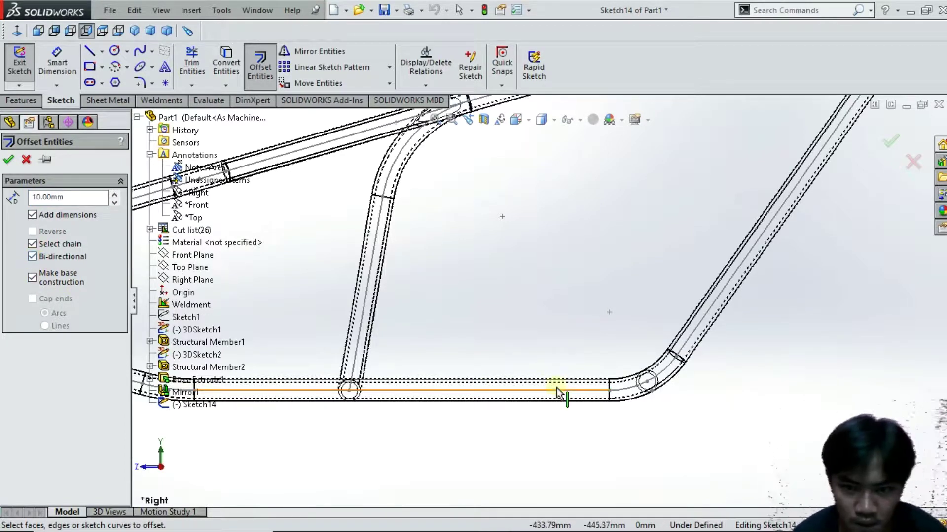
{"action": "left_click", "coordinate": [624, 392]}
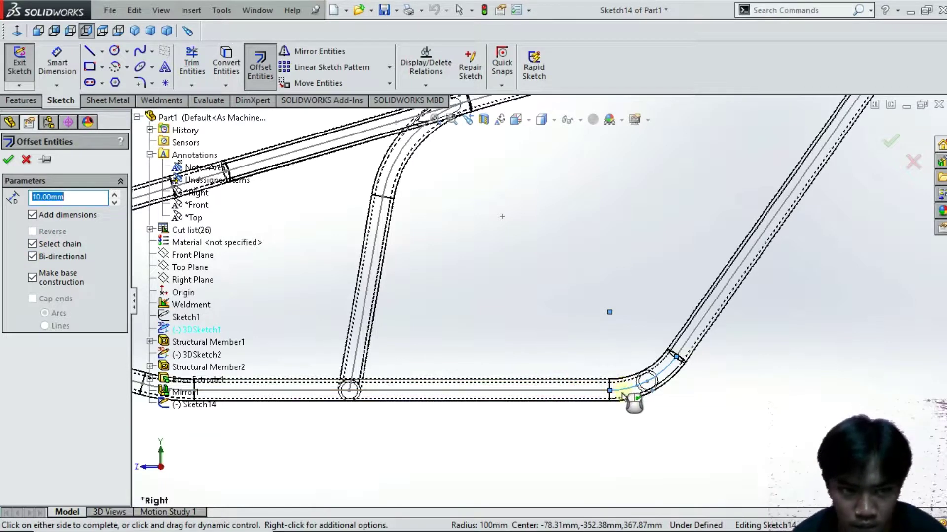
{"action": "left_click", "coordinate": [527, 393]}
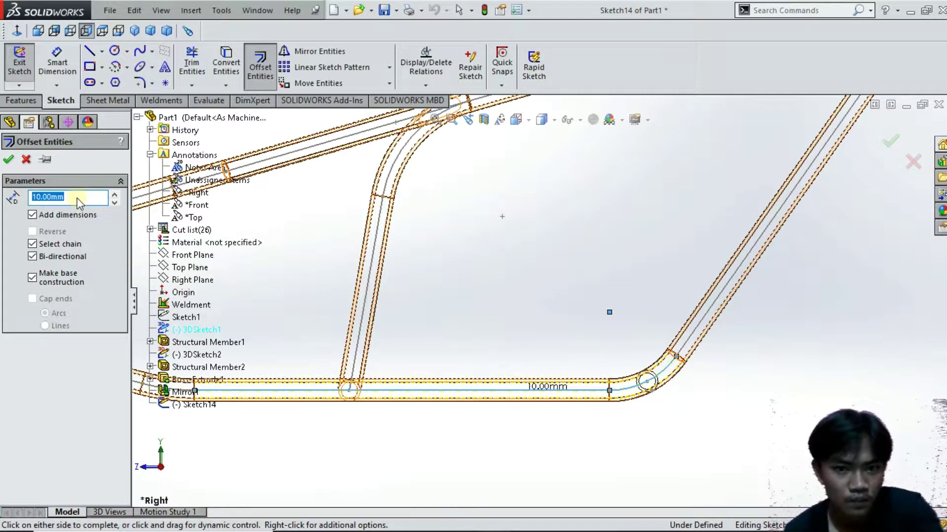
{"action": "type", "text": "4"}
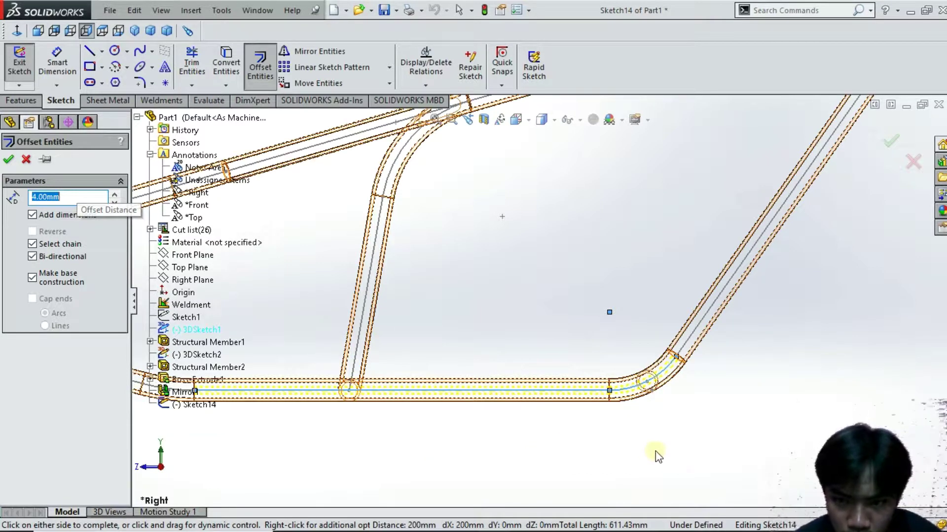
{"action": "scroll", "coordinate": [655, 451], "scroll_direction": "down", "scroll_amount": 3}
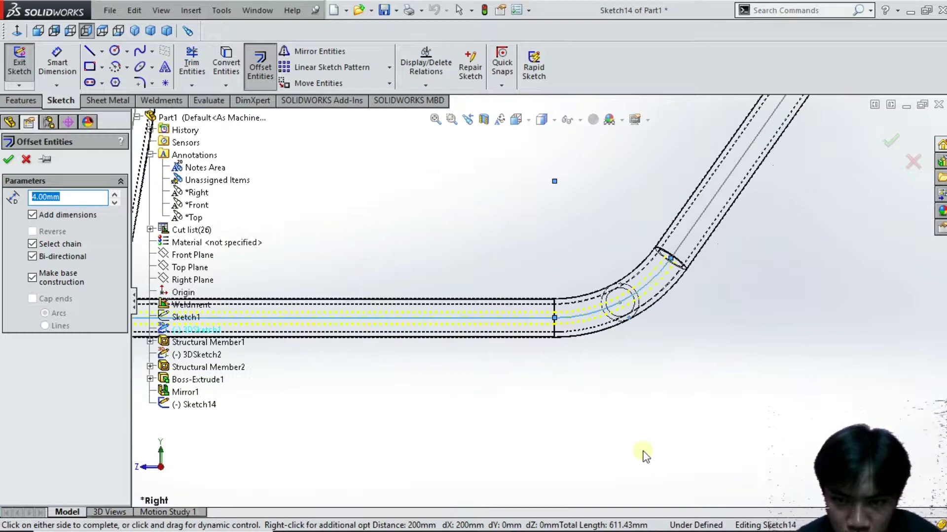
{"action": "scroll", "coordinate": [643, 452], "scroll_direction": "up", "scroll_amount": 4}
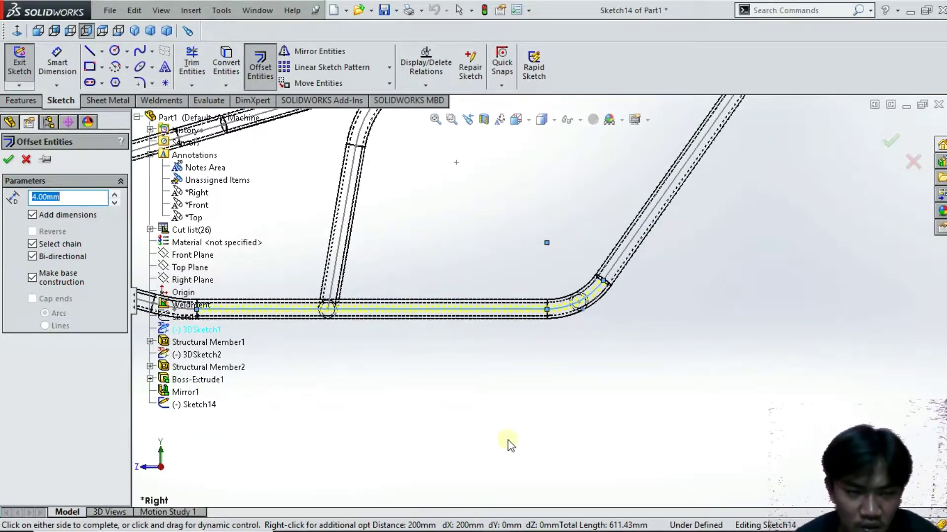
{"action": "scroll", "coordinate": [505, 441], "scroll_direction": "down", "scroll_amount": 2}
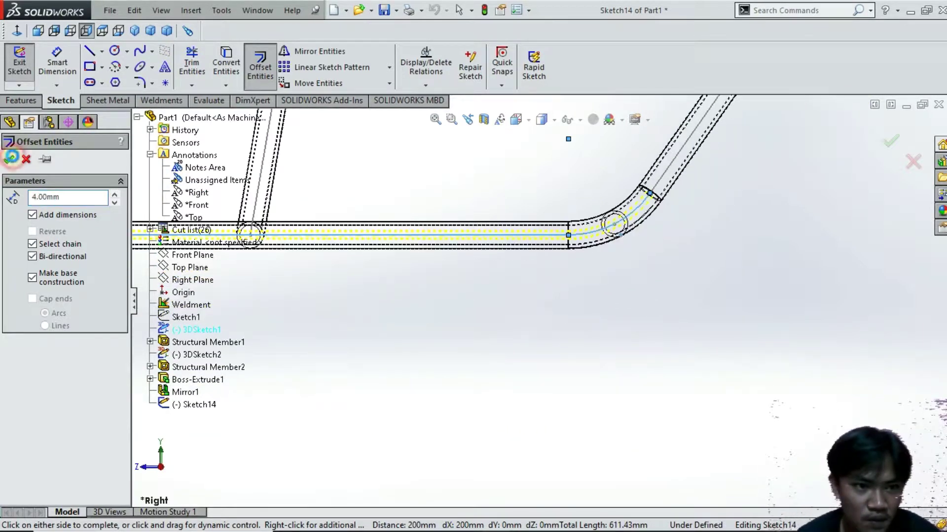
{"action": "left_click", "coordinate": [310, 379]}
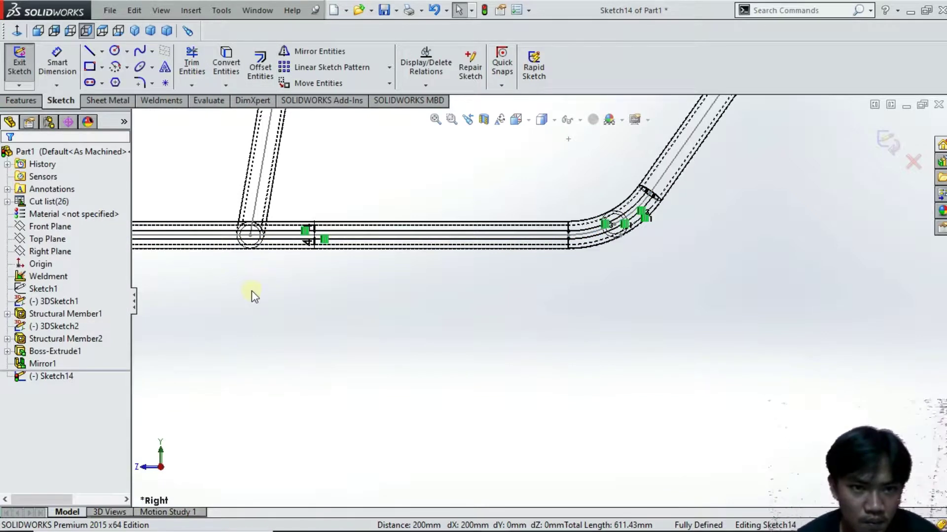
- Convert the outer circular outlines of the cross tubes at the upright's base and at the lower bend into sketch entities
{"action": "scroll", "coordinate": [264, 288], "scroll_direction": "down", "scroll_amount": 3}
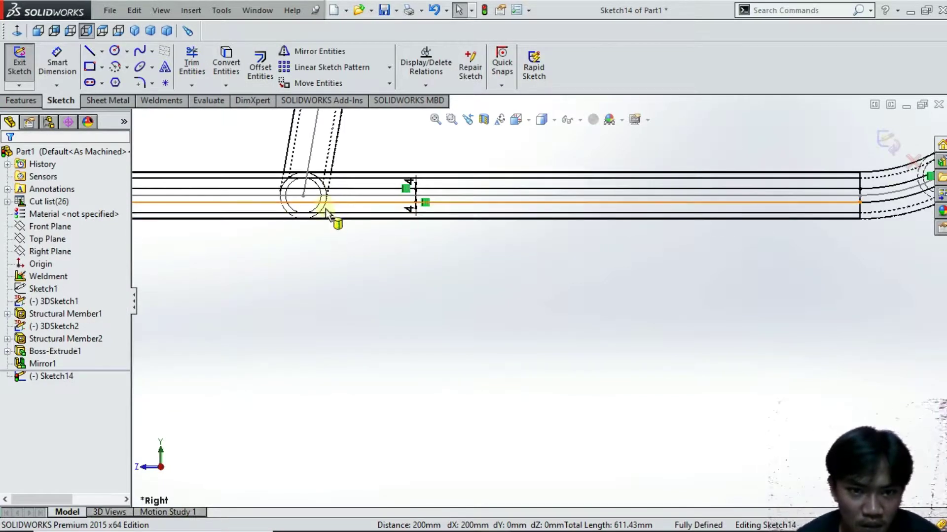
{"action": "scroll", "coordinate": [323, 210], "scroll_direction": "down", "scroll_amount": 1}
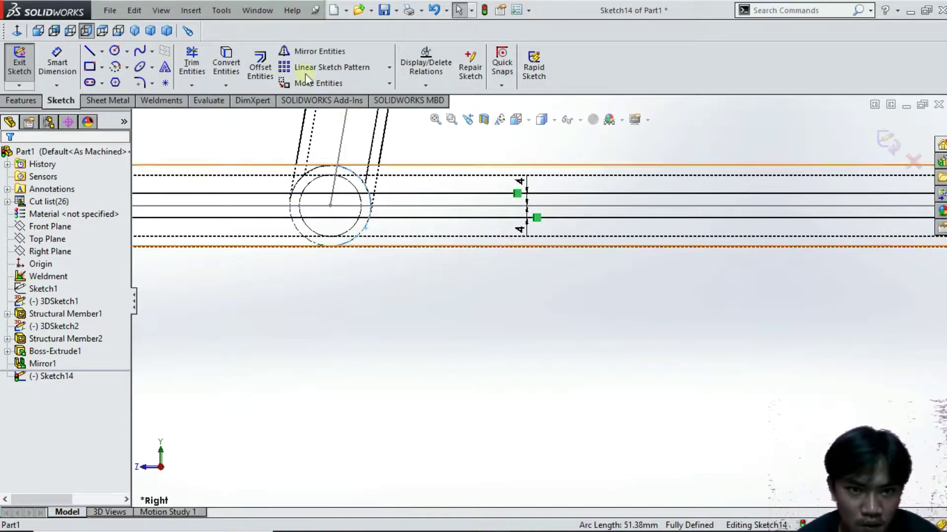
{"action": "left_click", "coordinate": [236, 65]}
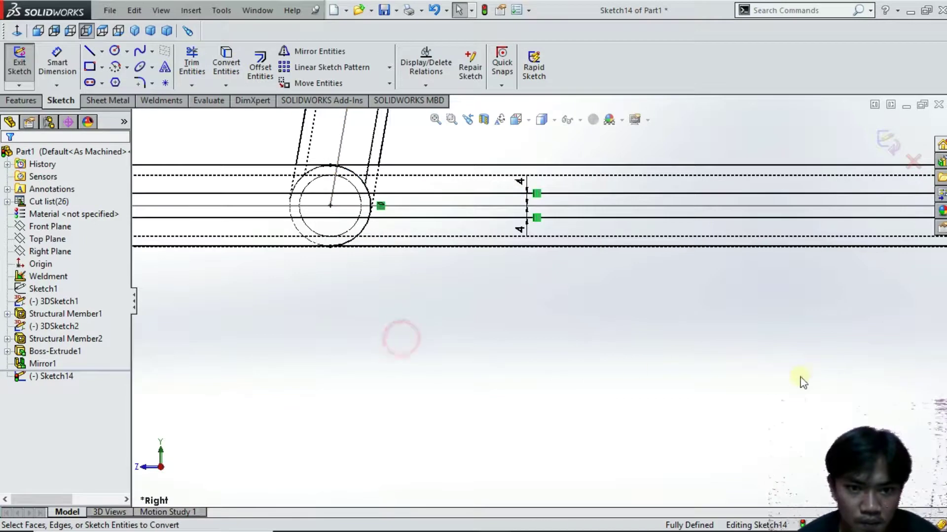
{"action": "scroll", "coordinate": [900, 350], "scroll_direction": "up", "scroll_amount": 5}
{"action": "scroll", "coordinate": [813, 317], "scroll_direction": "down", "scroll_amount": 4}
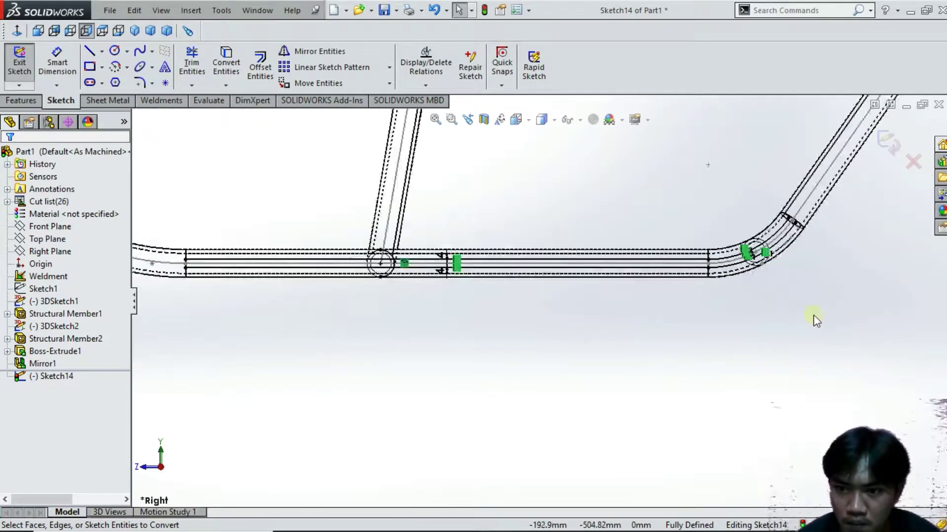
{"action": "scroll", "coordinate": [562, 261], "scroll_direction": "down", "scroll_amount": 2}
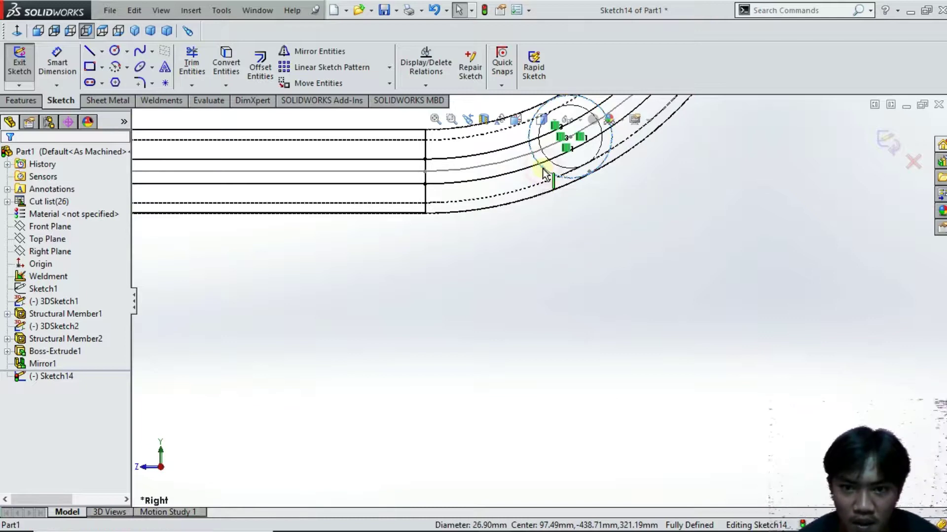
{"action": "left_click", "coordinate": [228, 69]}
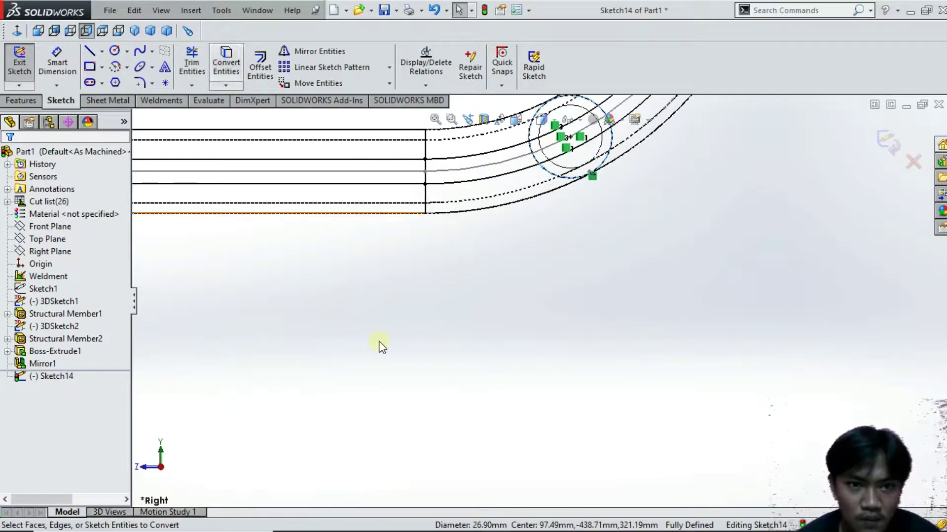
- Power trim the offset arcs and circle at the lower bend, keeping only the circle's short arc facing the straight tube
{"action": "key", "text": "z"}
{"action": "scroll", "coordinate": [379, 345], "scroll_direction": "up", "scroll_amount": 4}
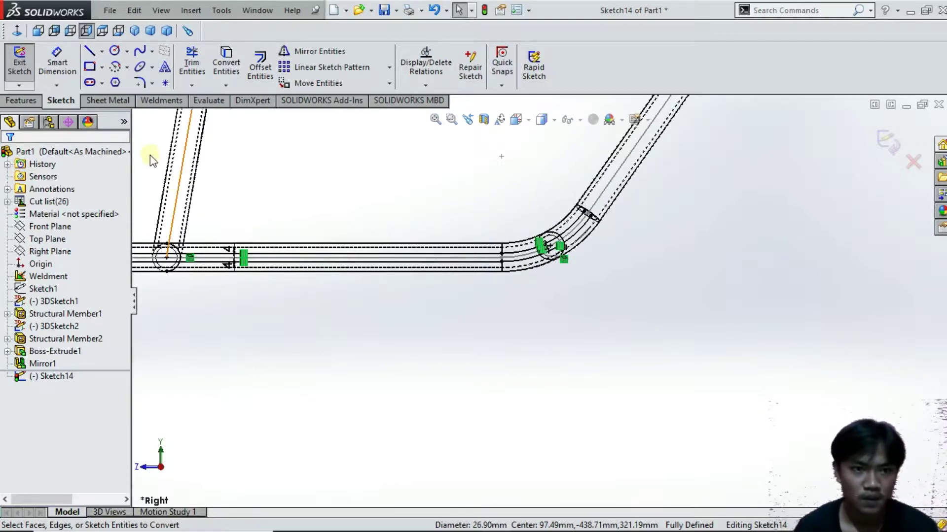
{"action": "left_click", "coordinate": [185, 120]}
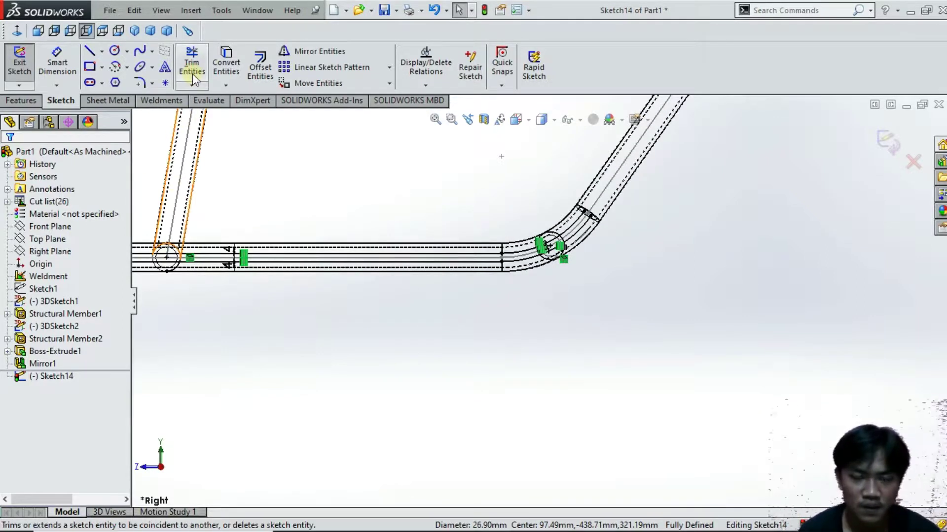
{"action": "left_click", "coordinate": [192, 73]}
{"action": "scroll", "coordinate": [543, 175], "scroll_direction": "down", "scroll_amount": 5}
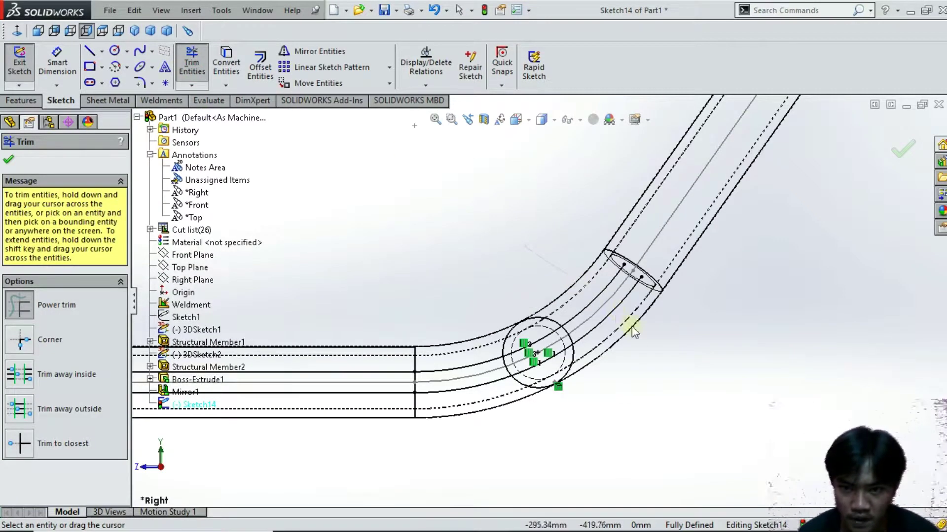
{"action": "left_click_drag", "start_coordinate": [632, 331], "coordinate": [672, 392]}
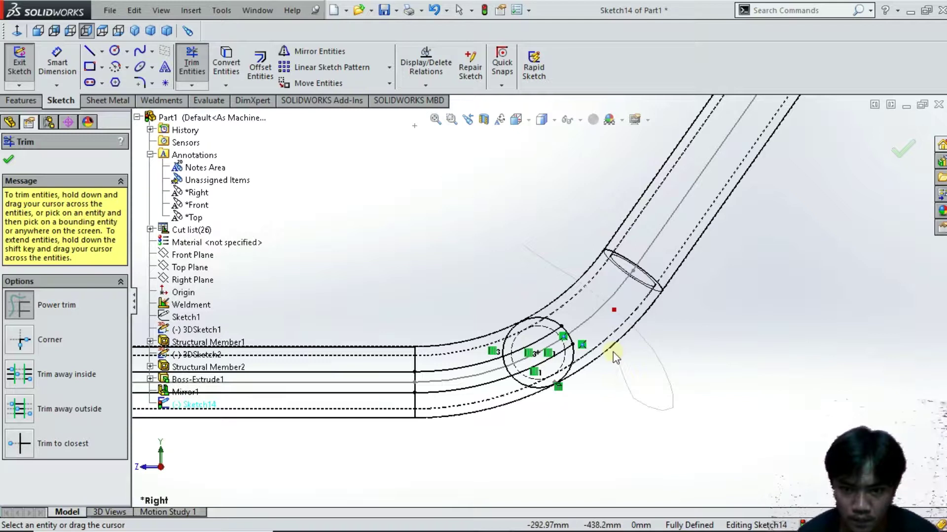
{"action": "mouse_move", "coordinate": [583, 376]}
{"action": "left_mouse_down"}
{"action": "mouse_move", "coordinate": [553, 370]}
{"action": "mouse_move", "coordinate": [505, 321]}
{"action": "left_mouse_up"}
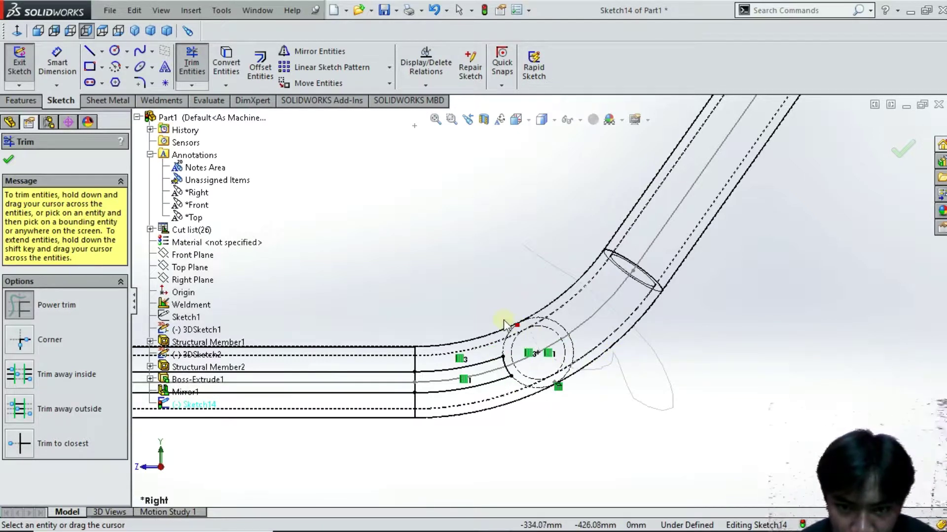
- Power trim the offset lines and circle at the upright's base, keeping only the short arc that closes the strip toward the bend
{"action": "scroll", "coordinate": [542, 394], "scroll_direction": "up", "scroll_amount": 3}
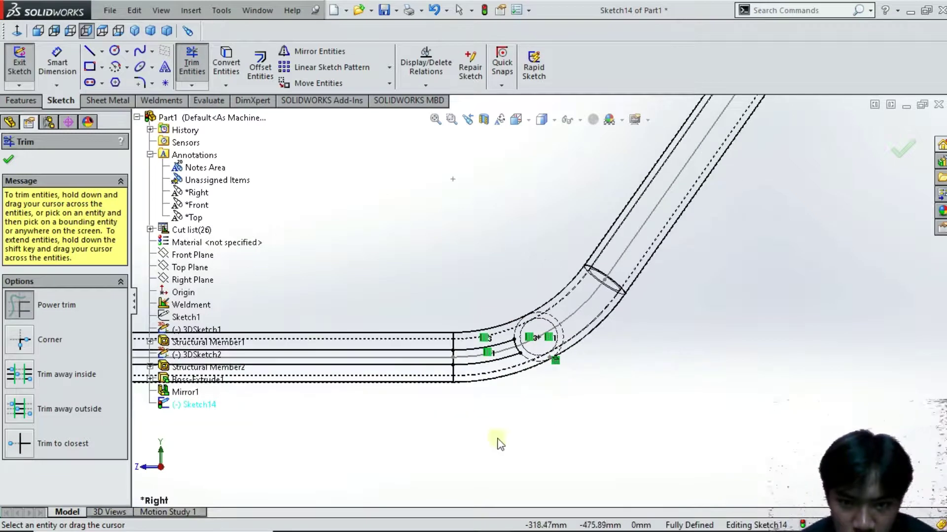
{"action": "scroll", "coordinate": [298, 408], "scroll_direction": "up", "scroll_amount": 4}
{"action": "scroll", "coordinate": [310, 340], "scroll_direction": "down", "scroll_amount": 5}
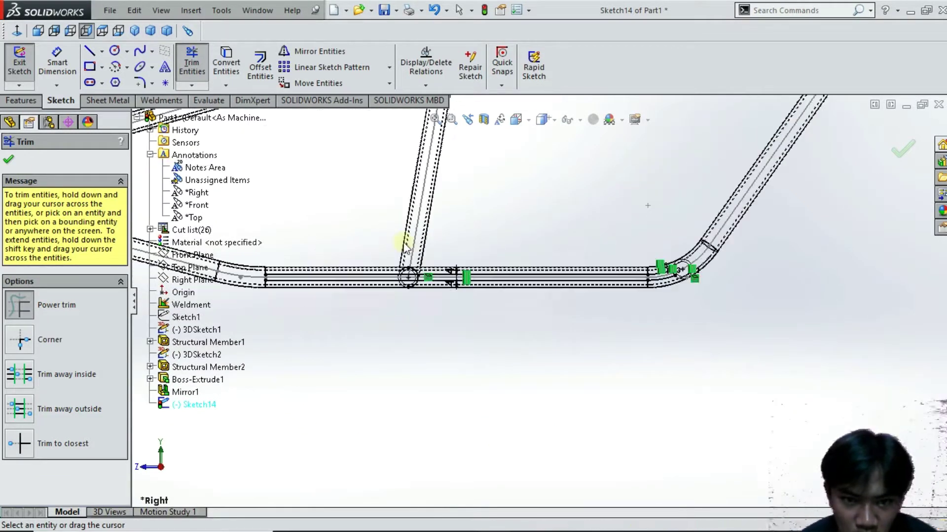
{"action": "scroll", "coordinate": [548, 208], "scroll_direction": "down", "scroll_amount": 2}
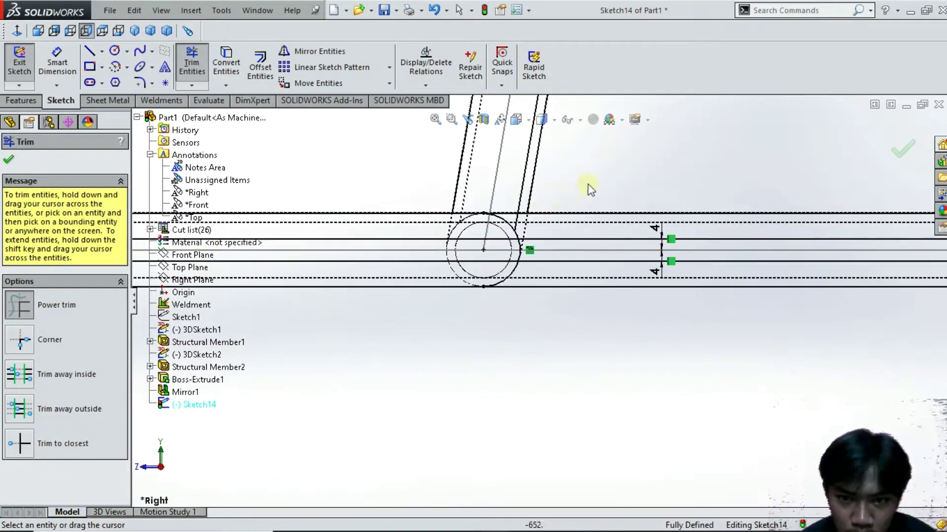
{"action": "mouse_move", "coordinate": [585, 184]}
{"action": "left_mouse_down"}
{"action": "mouse_move", "coordinate": [524, 220]}
{"action": "mouse_move", "coordinate": [506, 280]}
{"action": "left_mouse_up"}
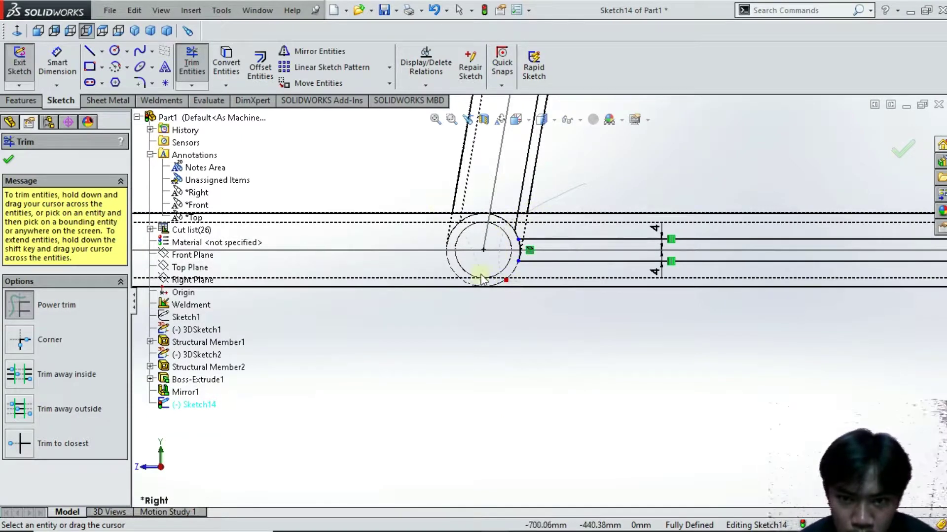
{"action": "scroll", "coordinate": [561, 311], "scroll_direction": "up", "scroll_amount": 3}
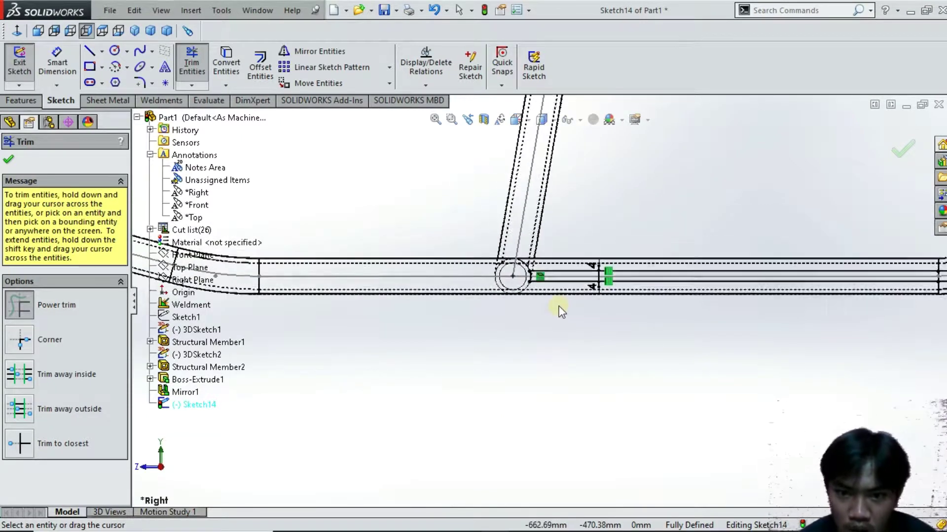
- Finish trimming and start a boss extrude of the strip sketch with Up To Surface as the first direction's end condition
{"action": "left_click", "coordinate": [9, 159]}
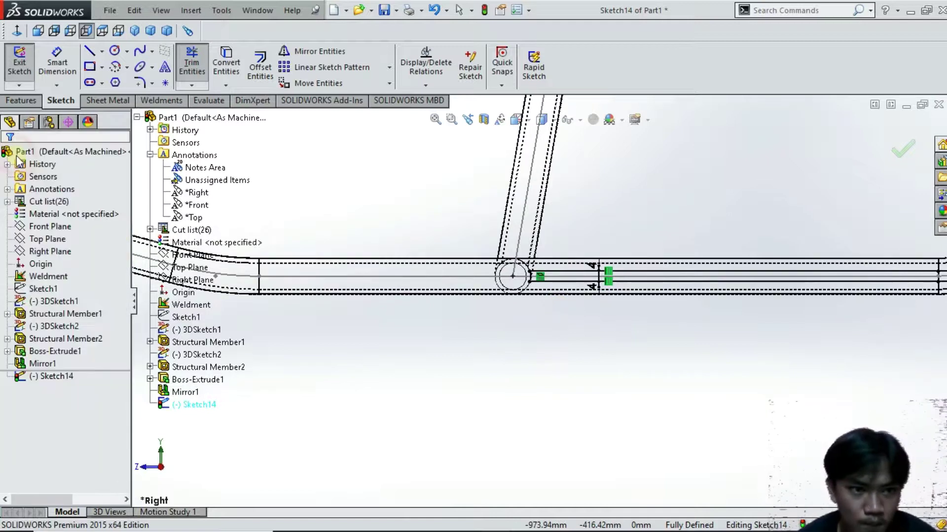
{"action": "scroll", "coordinate": [735, 392], "scroll_direction": "up", "scroll_amount": 4}
{"action": "scroll", "coordinate": [735, 393], "scroll_direction": "up", "scroll_amount": 2}
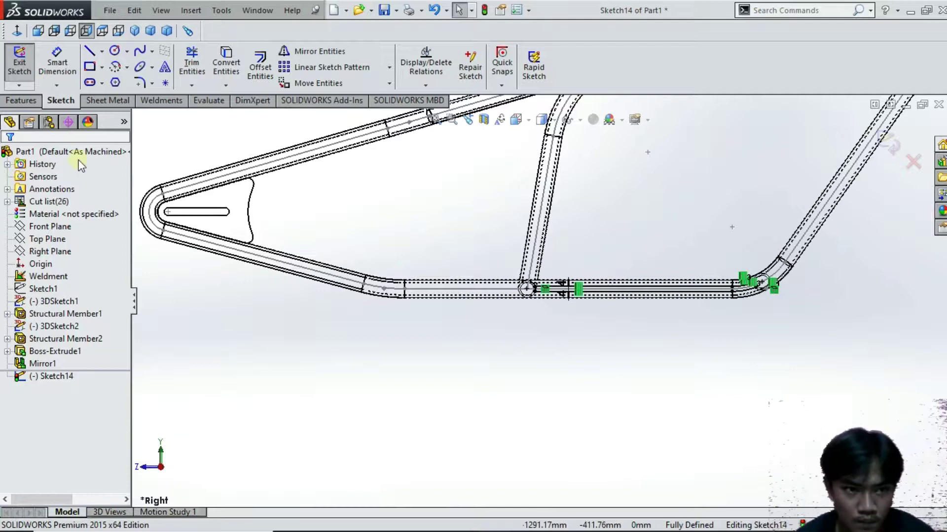
{"action": "left_click", "coordinate": [25, 99]}
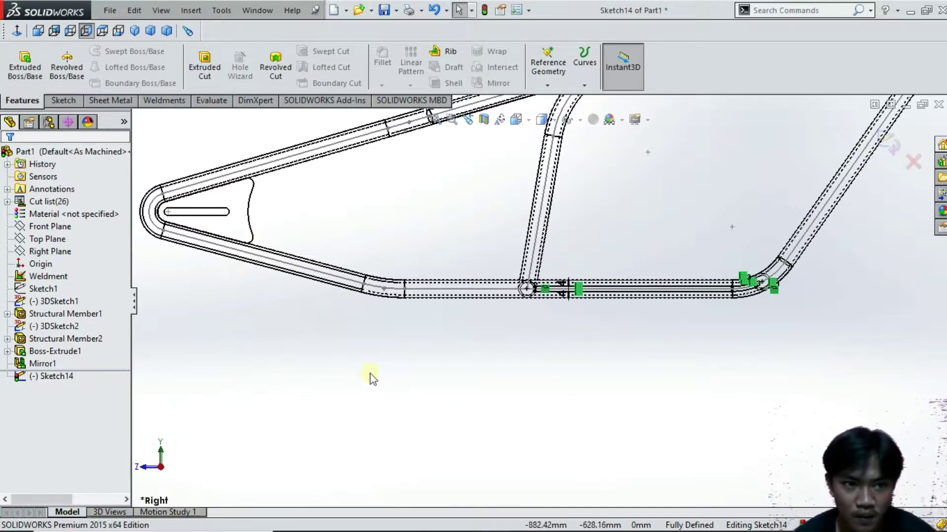
{"action": "left_click", "coordinate": [38, 70]}
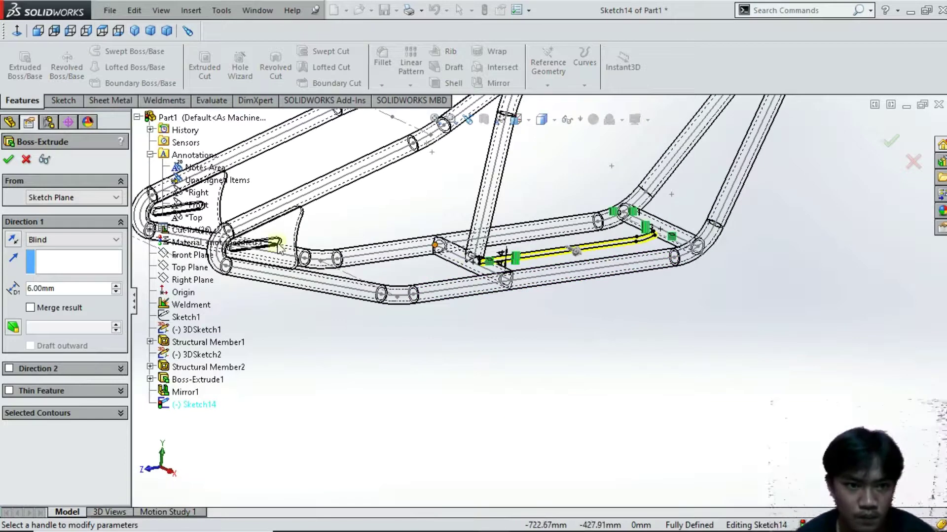
{"action": "left_click", "coordinate": [81, 196]}
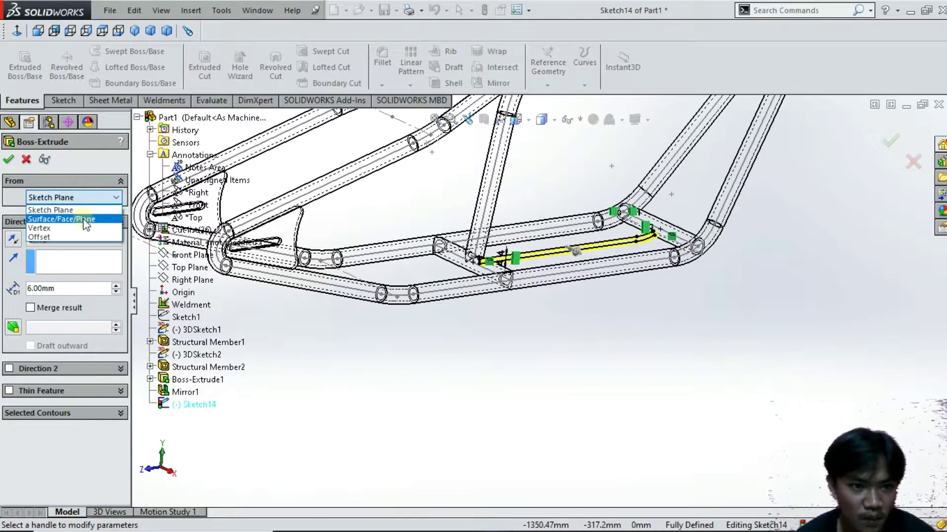
{"action": "left_click", "coordinate": [86, 193]}
{"action": "left_click", "coordinate": [85, 239]}
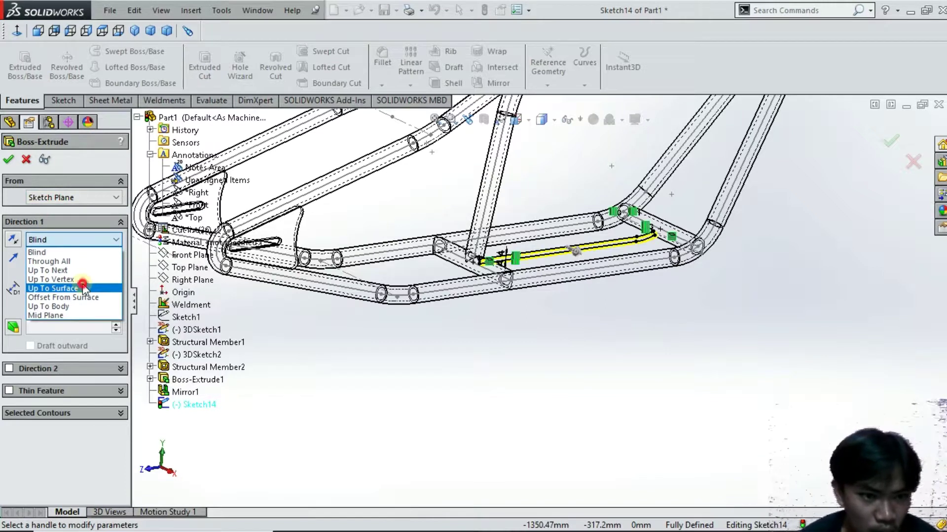
{"action": "left_click", "coordinate": [82, 288]}
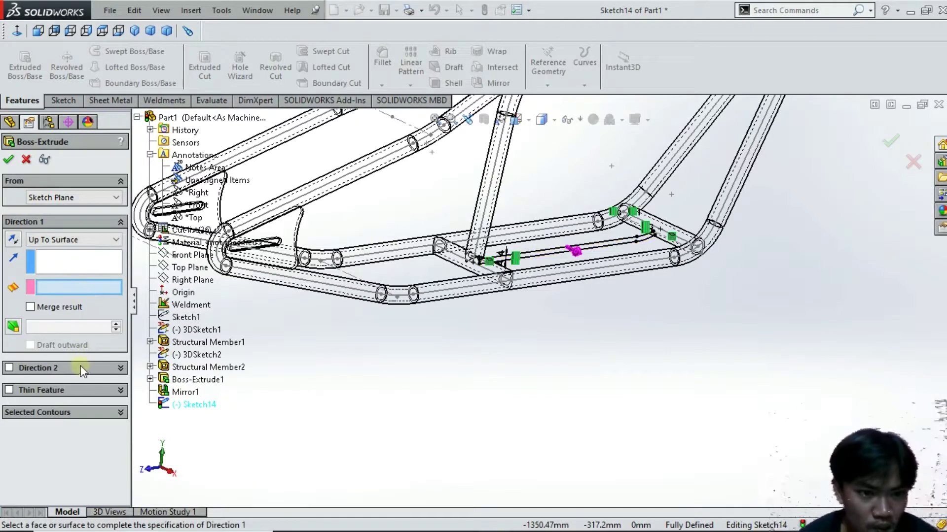
- Display the model shaded with edges and end the extrusion's first direction at the far lower side tube's straight outer face
{"action": "left_click", "coordinate": [555, 123]}
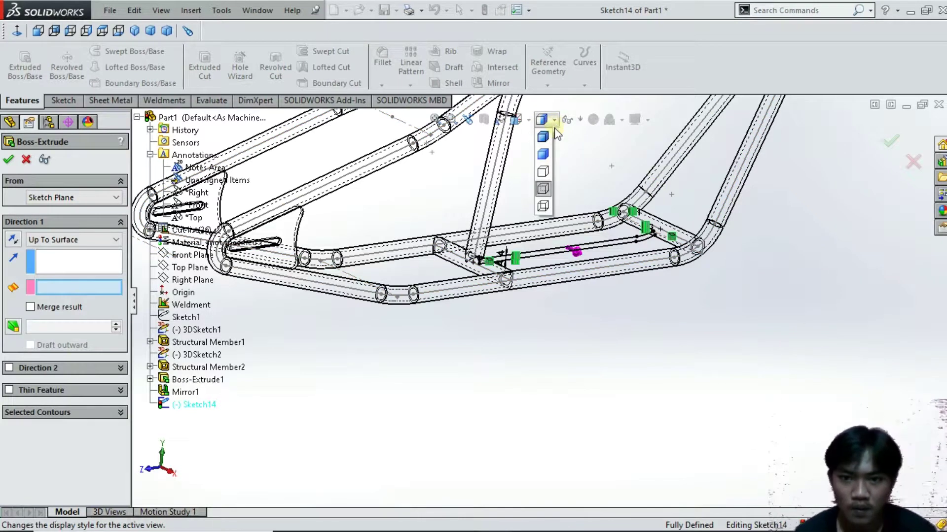
{"action": "left_click", "coordinate": [545, 138]}
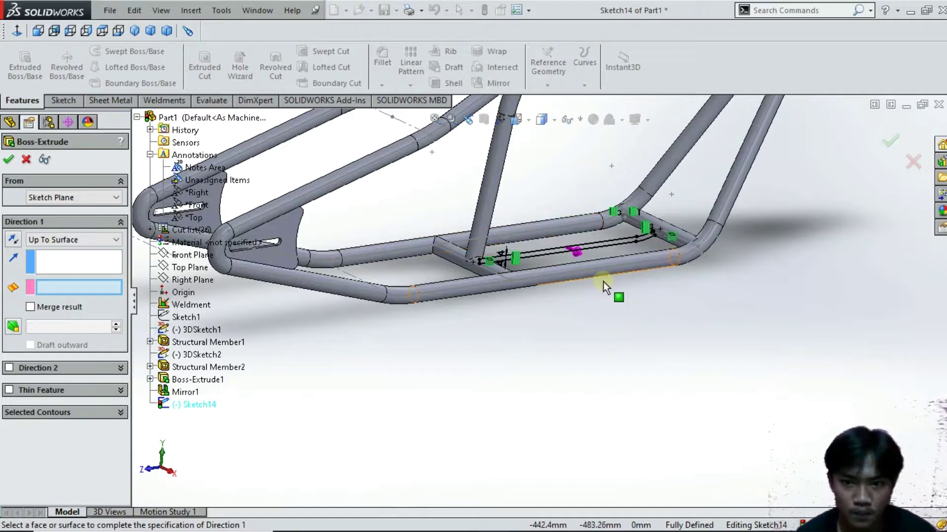
{"action": "middle_click_drag", "start_coordinate": [639, 364], "coordinate": [622, 356]}
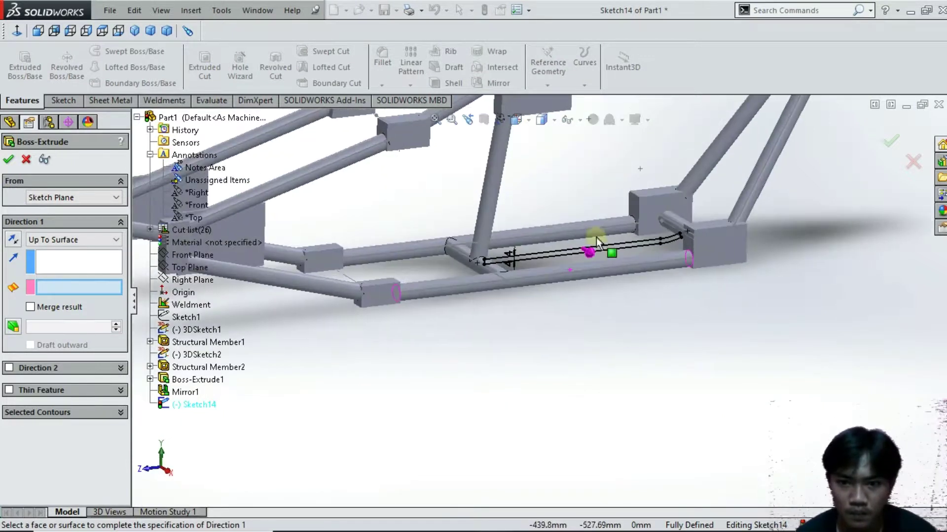
{"action": "left_click", "coordinate": [583, 226]}
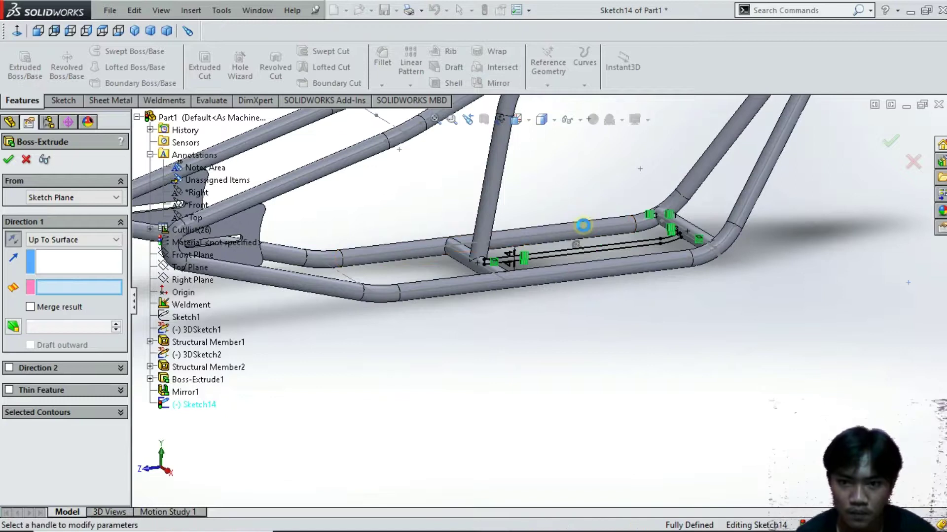
{"action": "middle_click_drag", "start_coordinate": [613, 297], "coordinate": [603, 296]}
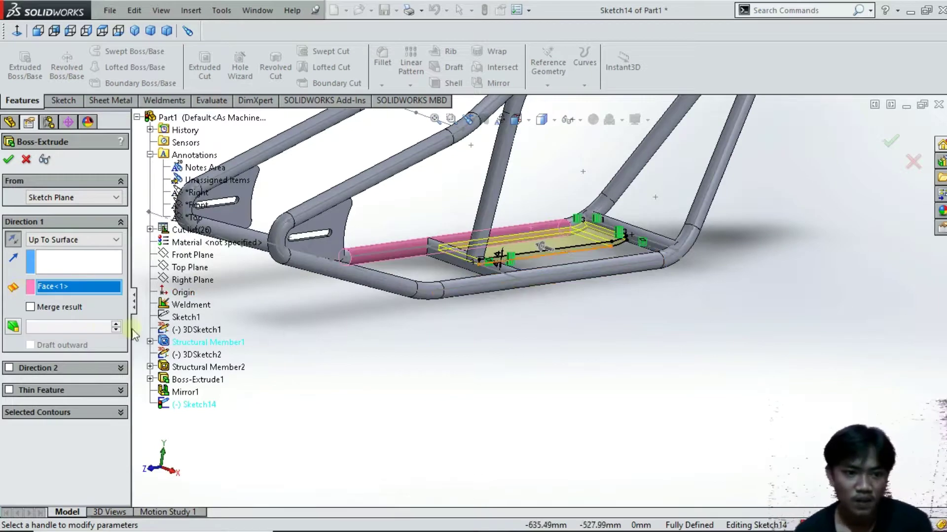
- Extrude the strip in a second direction Up To Surface at the opposite lower side tube's face, completing the floor plate
{"action": "left_click", "coordinate": [48, 369]}
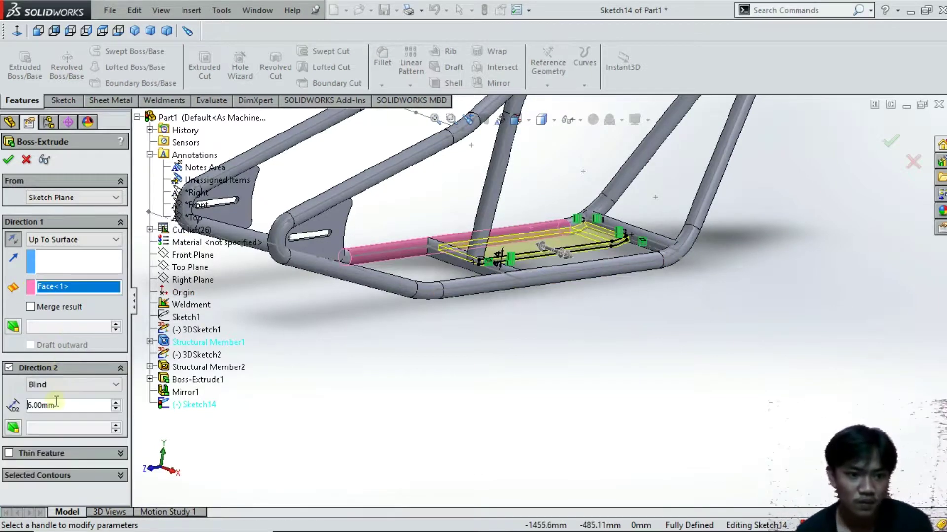
{"action": "left_click", "coordinate": [80, 385]}
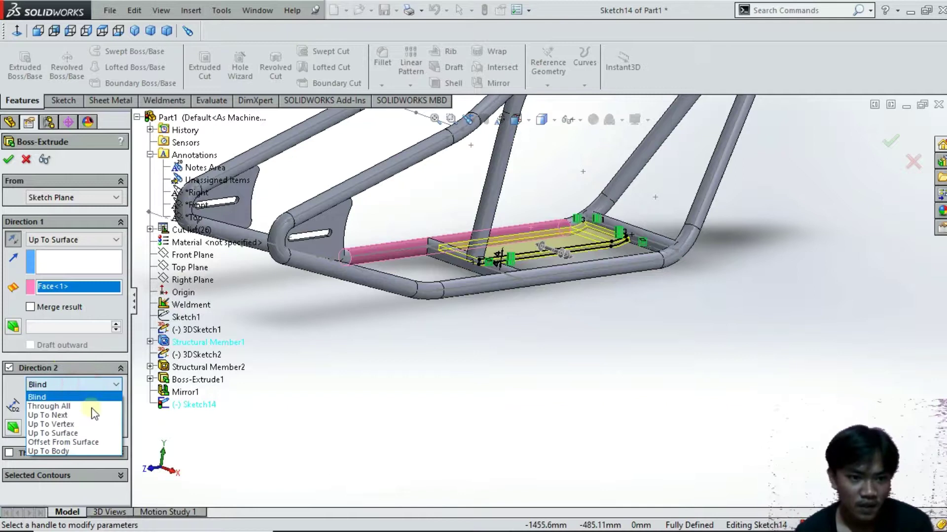
{"action": "left_click", "coordinate": [90, 434]}
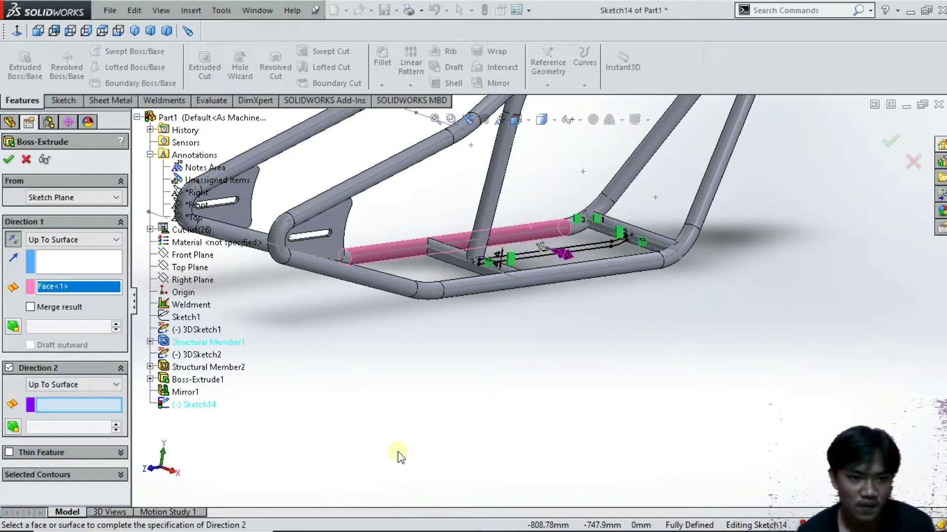
{"action": "mouse_move", "coordinate": [399, 456]}
{"action": "middle_mouse_down"}
{"action": "mouse_move", "coordinate": [457, 449]}
{"action": "mouse_move", "coordinate": [474, 489]}
{"action": "mouse_move", "coordinate": [466, 471]}
{"action": "middle_mouse_up"}
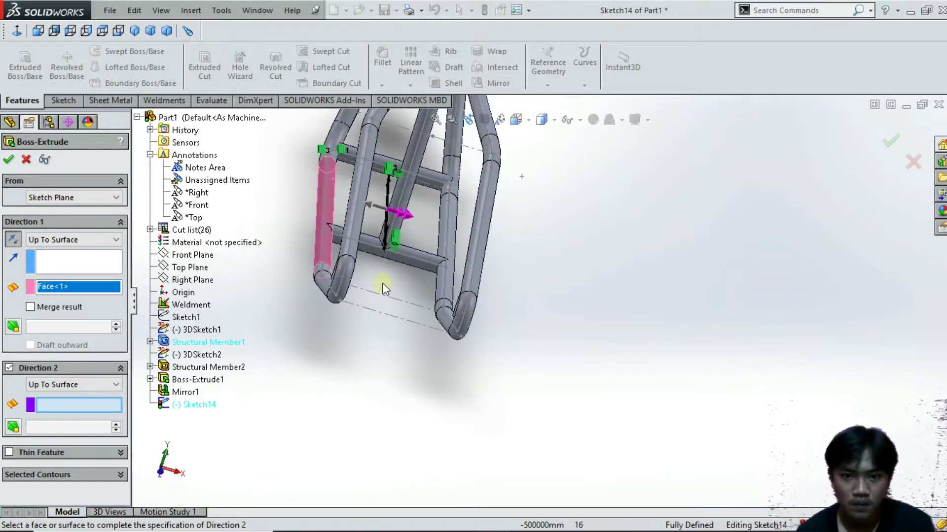
{"action": "left_click", "coordinate": [441, 228]}
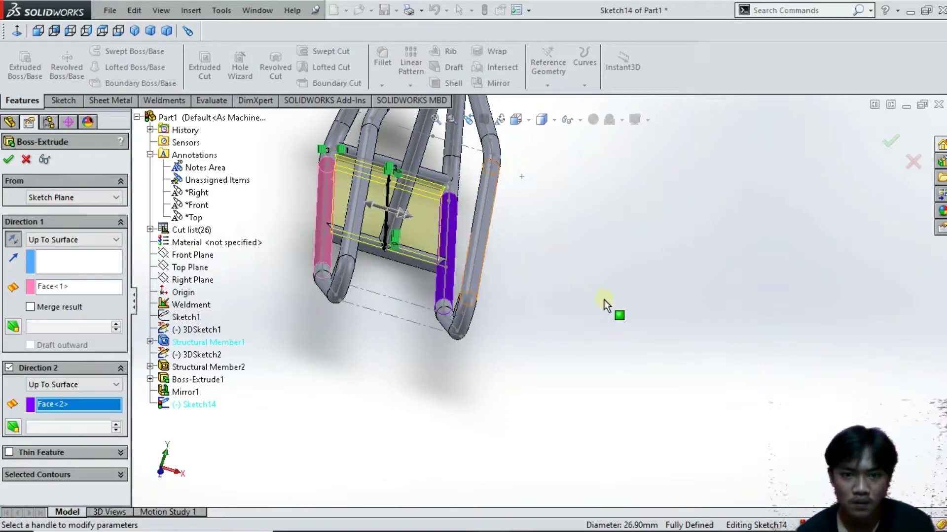
{"action": "middle_click_drag", "start_coordinate": [604, 299], "coordinate": [616, 274]}
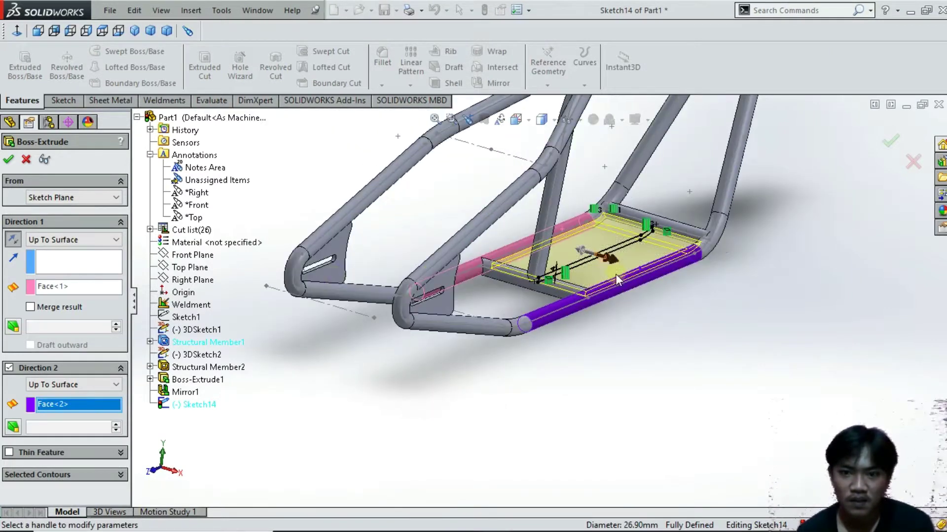
{"action": "left_click", "coordinate": [8, 161]}
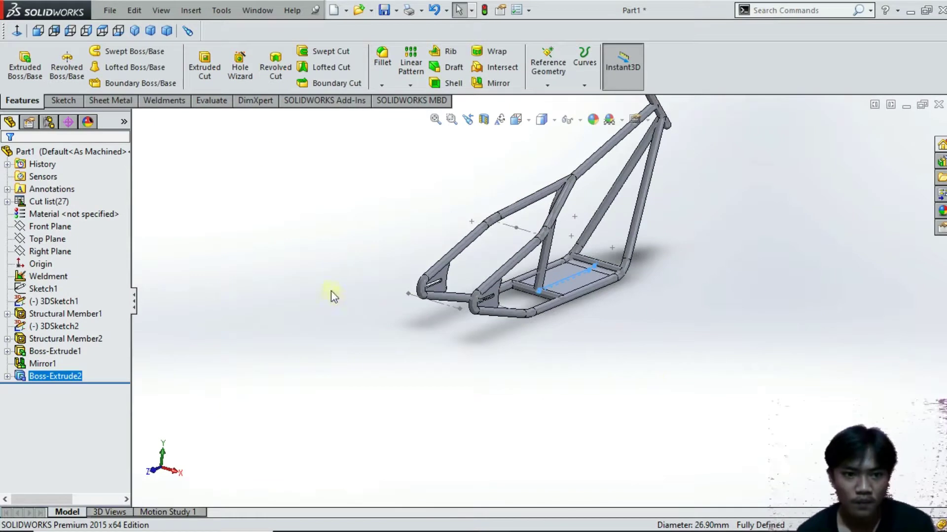
- Examine the whole frame with its floor plate in isometric view and from both sides
{"action": "left_click", "coordinate": [136, 33]}
{"action": "left_click", "coordinate": [744, 368]}
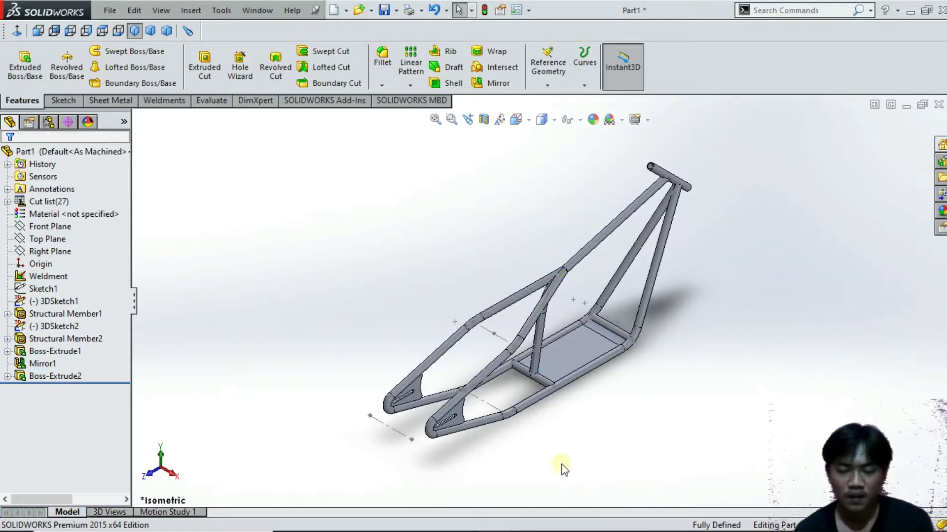
{"action": "left_click", "coordinate": [391, 429]}
{"action": "left_click", "coordinate": [471, 454]}
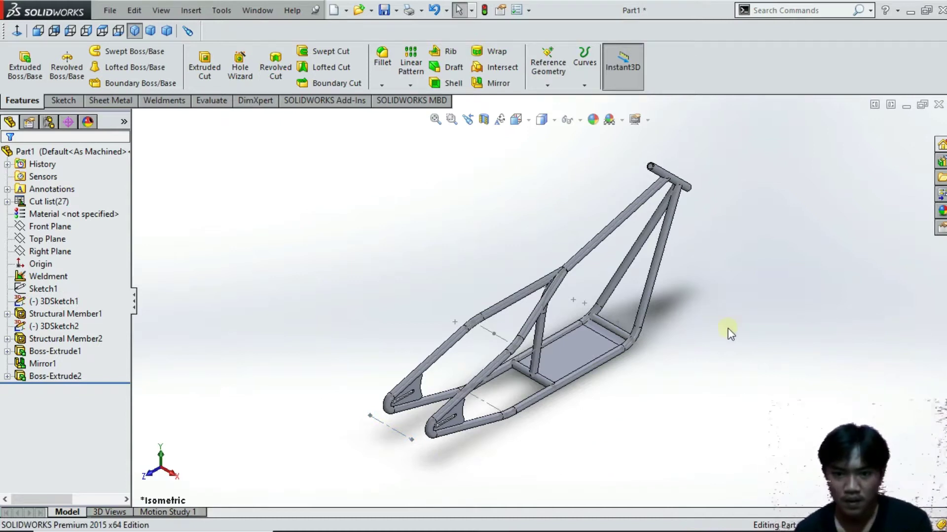
{"action": "middle_click_drag", "start_coordinate": [730, 334], "coordinate": [711, 304]}
{"action": "mouse_move", "coordinate": [736, 333]}
{"action": "middle_mouse_down"}
{"action": "mouse_move", "coordinate": [791, 289]}
{"action": "mouse_move", "coordinate": [881, 258]}
{"action": "mouse_move", "coordinate": [857, 293]}
{"action": "mouse_move", "coordinate": [878, 291]}
{"action": "mouse_move", "coordinate": [625, 343]}
{"action": "mouse_move", "coordinate": [693, 332]}
{"action": "mouse_move", "coordinate": [712, 310]}
{"action": "mouse_move", "coordinate": [690, 290]}
{"action": "mouse_move", "coordinate": [575, 312]}
{"action": "mouse_move", "coordinate": [610, 219]}
{"action": "mouse_move", "coordinate": [632, 257]}
{"action": "mouse_move", "coordinate": [575, 249]}
{"action": "mouse_move", "coordinate": [522, 262]}
{"action": "mouse_move", "coordinate": [417, 320]}
{"action": "middle_mouse_up"}
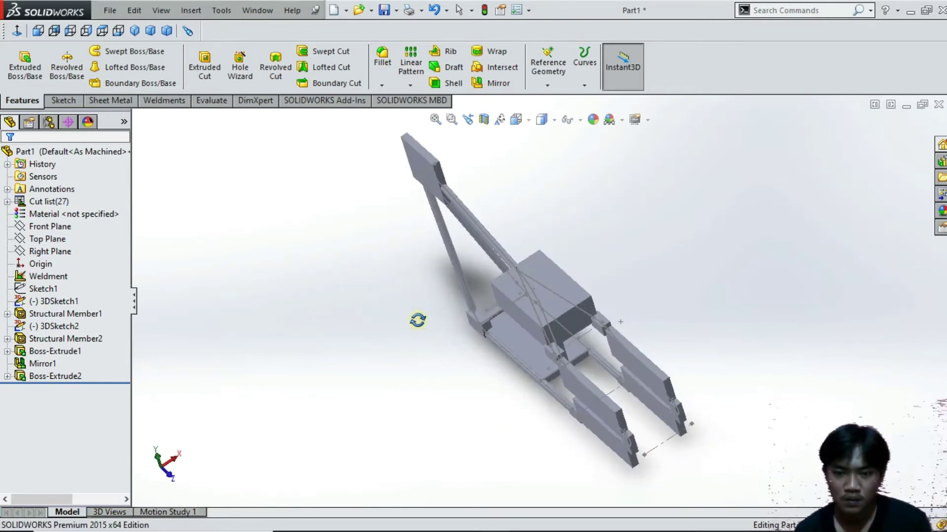
{"action": "middle_click_drag", "start_coordinate": [471, 379], "coordinate": [735, 393]}
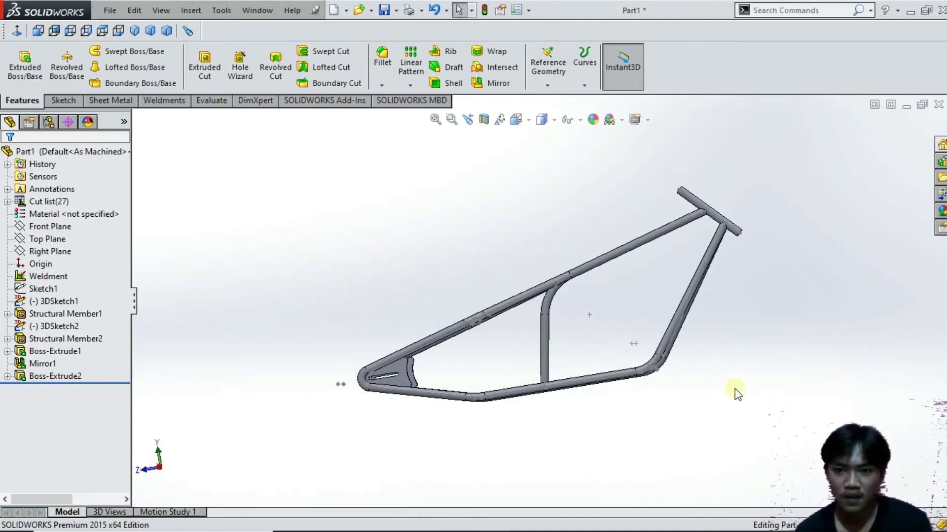